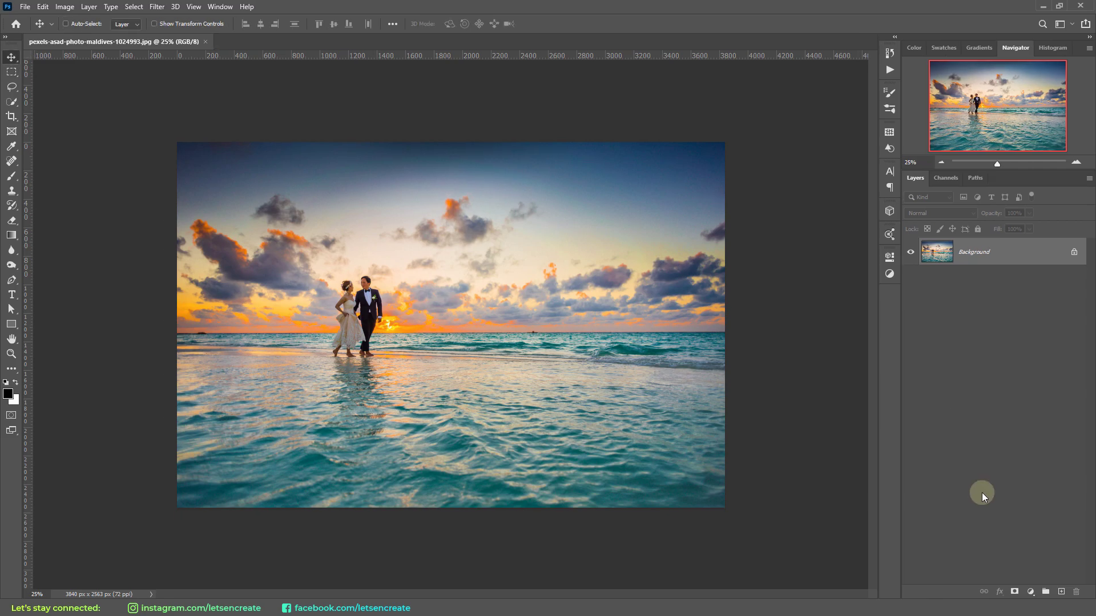
Show the Timeline panel and create a video timeline for the beach photo.
{"action": "left_click", "coordinate": [219, 6]}
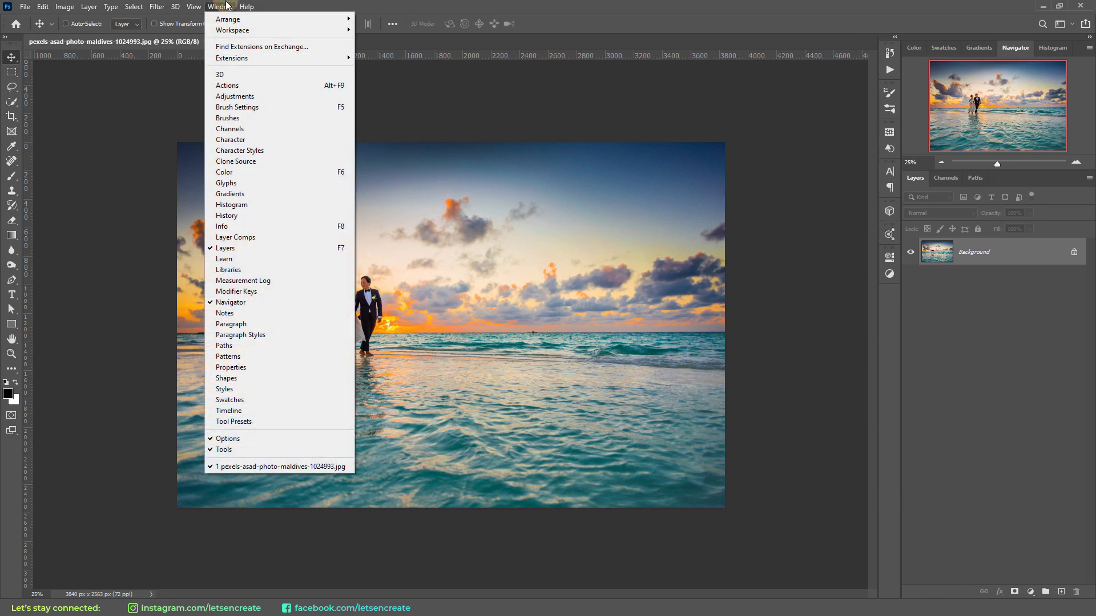
{"action": "left_click", "coordinate": [228, 411]}
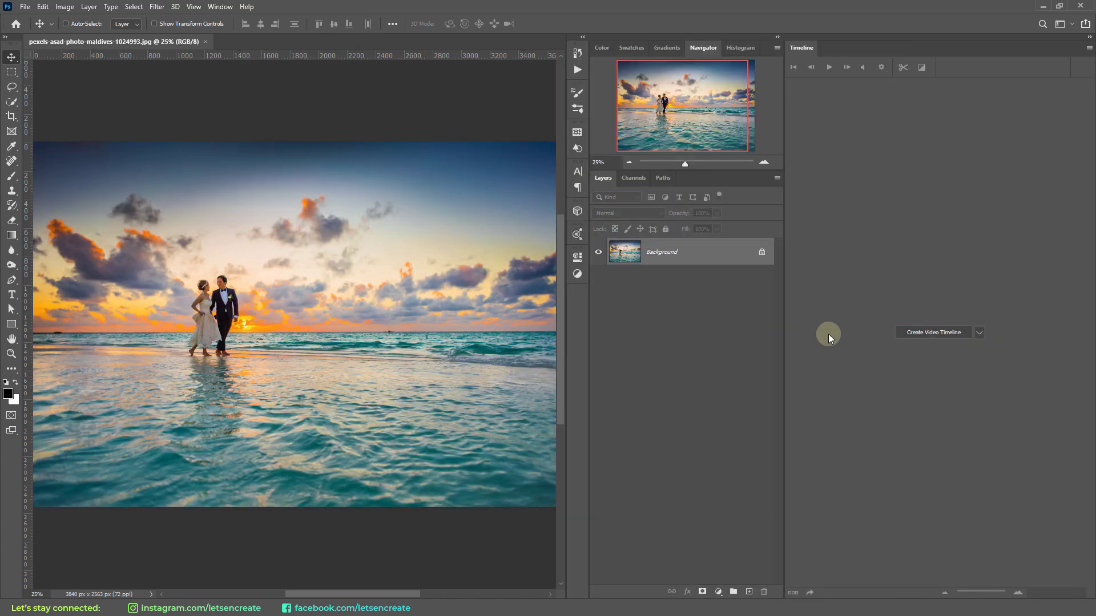
{"action": "left_click", "coordinate": [925, 335]}
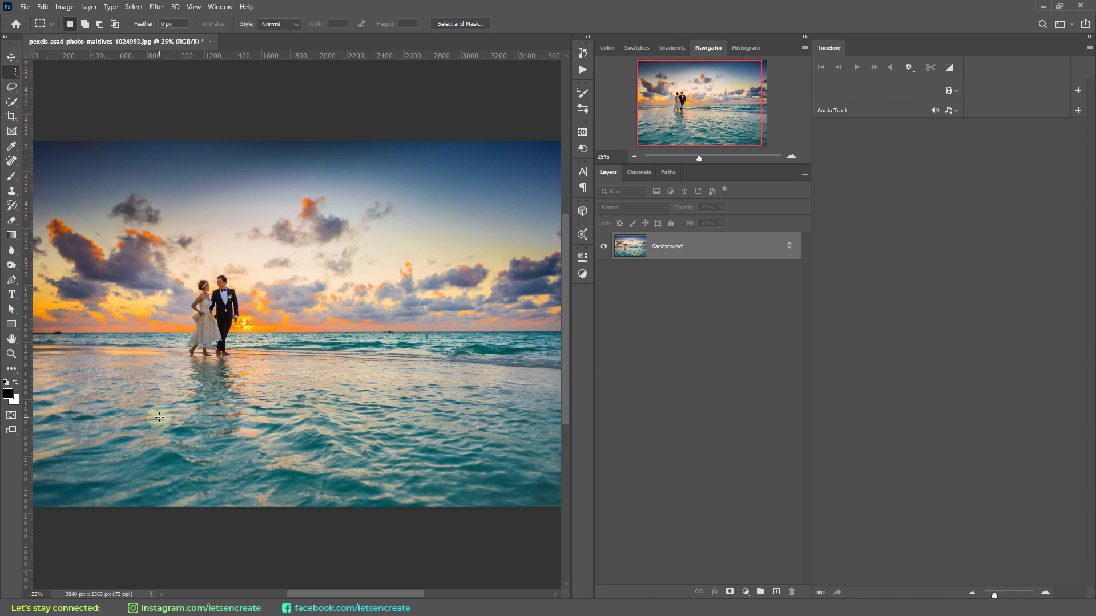
Duplicate the Background layer as "without subject".
{"action": "right_click", "coordinate": [688, 248]}
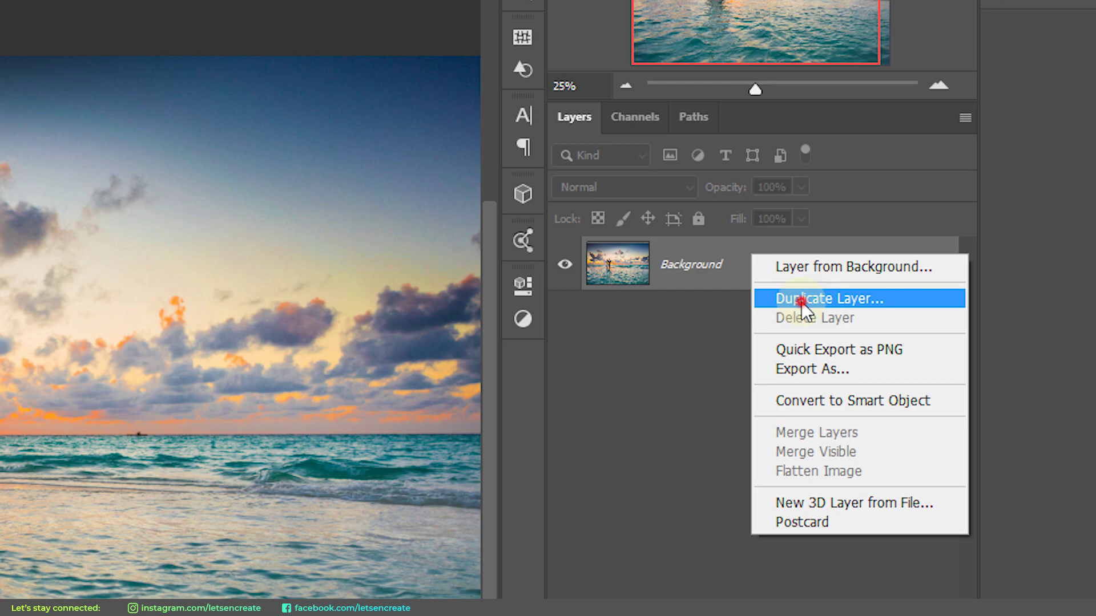
{"action": "left_click", "coordinate": [802, 299]}
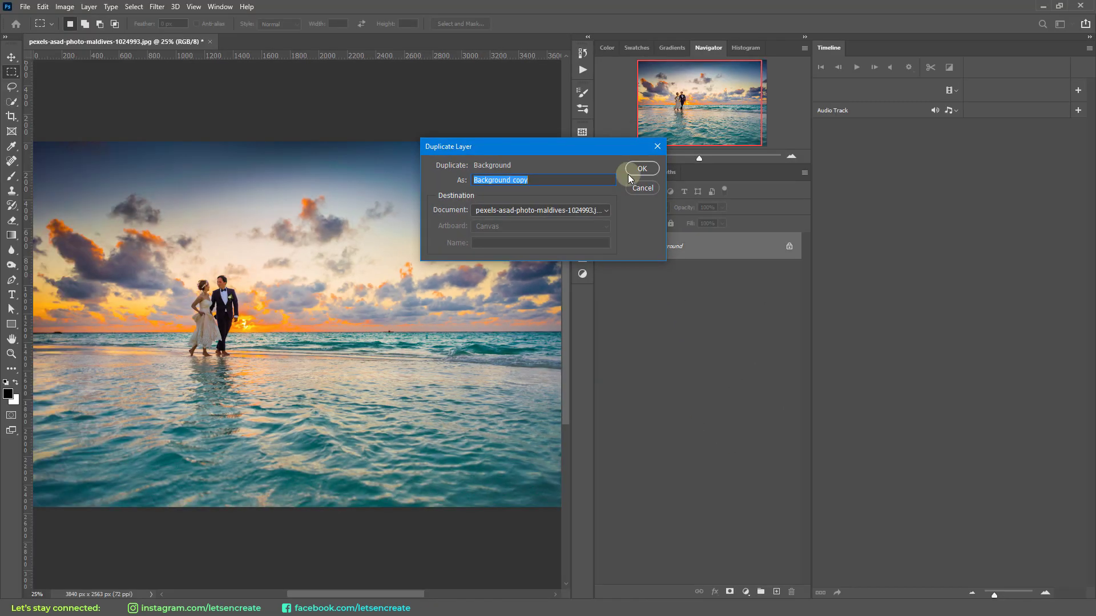
{"action": "type", "text": "without subject"}
{"action": "key", "text": "Return"}
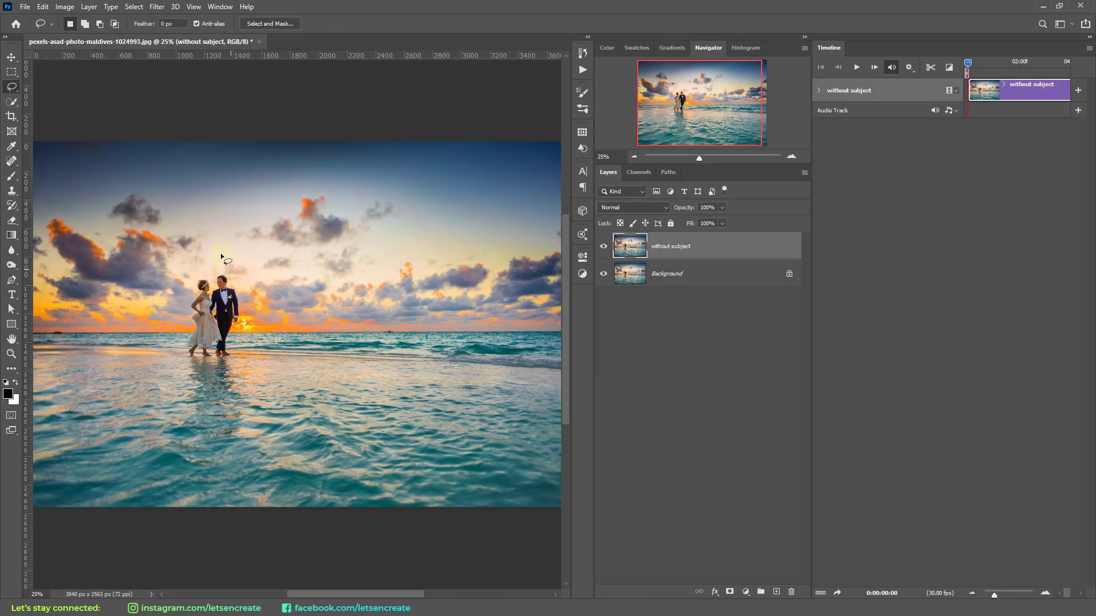
Lasso loosely around the couple on the "without subject" layer, fill the area with Content-Aware at 100% opacity, and deselect.
{"action": "left_click", "coordinate": [11, 86]}
{"action": "mouse_move", "coordinate": [233, 268]}
{"action": "left_mouse_down"}
{"action": "mouse_move", "coordinate": [191, 265]}
{"action": "mouse_move", "coordinate": [180, 292]}
{"action": "mouse_move", "coordinate": [177, 359]}
{"action": "mouse_move", "coordinate": [211, 379]}
{"action": "mouse_move", "coordinate": [260, 333]}
{"action": "mouse_move", "coordinate": [257, 284]}
{"action": "mouse_move", "coordinate": [233, 268]}
{"action": "left_mouse_up"}
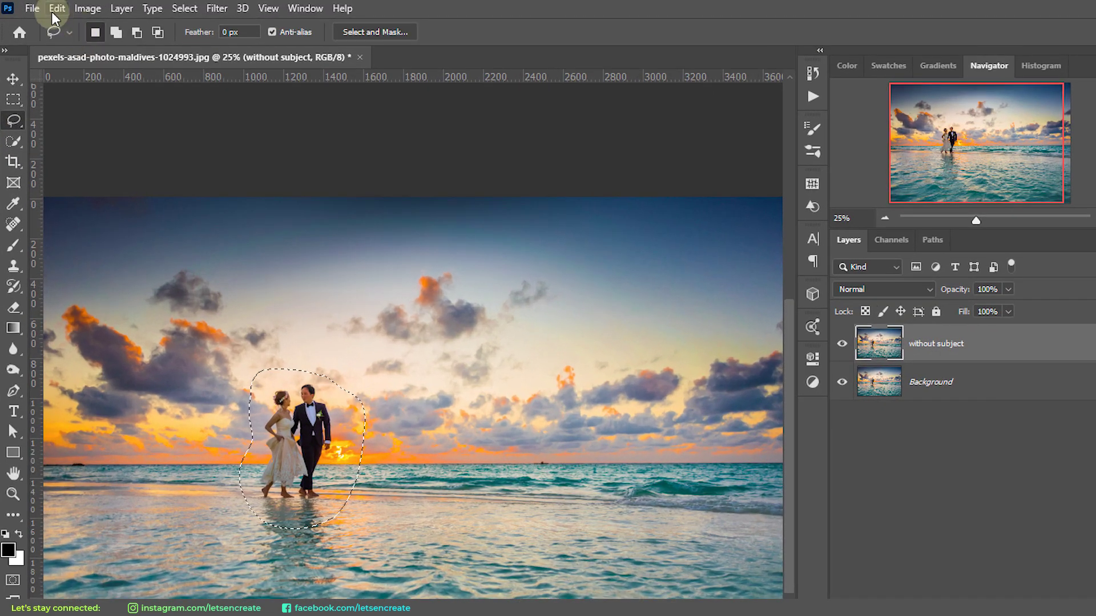
{"action": "left_click", "coordinate": [54, 17]}
{"action": "left_click", "coordinate": [69, 252]}
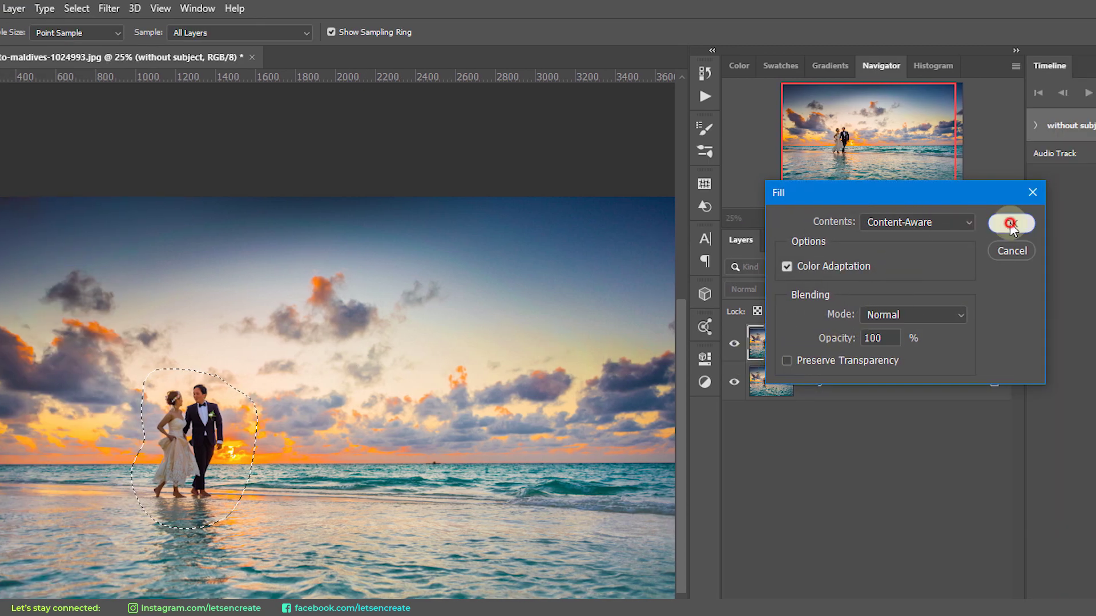
{"action": "left_click", "coordinate": [1011, 223]}
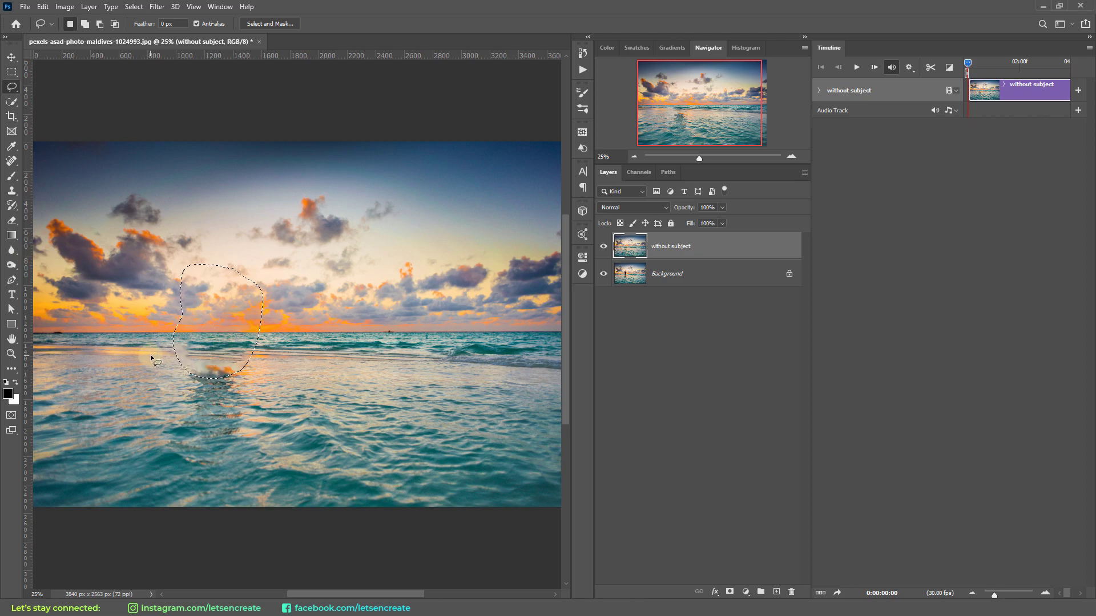
{"action": "key", "text": "ctrl+d"}
Lasso the mismatched strip along the shoreline where the couple stood, apply a Content-Aware fill, and deselect.
{"action": "mouse_move", "coordinate": [191, 366]}
{"action": "left_mouse_down"}
{"action": "mouse_move", "coordinate": [254, 367]}
{"action": "mouse_move", "coordinate": [267, 353]}
{"action": "mouse_move", "coordinate": [235, 339]}
{"action": "mouse_move", "coordinate": [167, 339]}
{"action": "mouse_move", "coordinate": [161, 363]}
{"action": "left_mouse_up"}
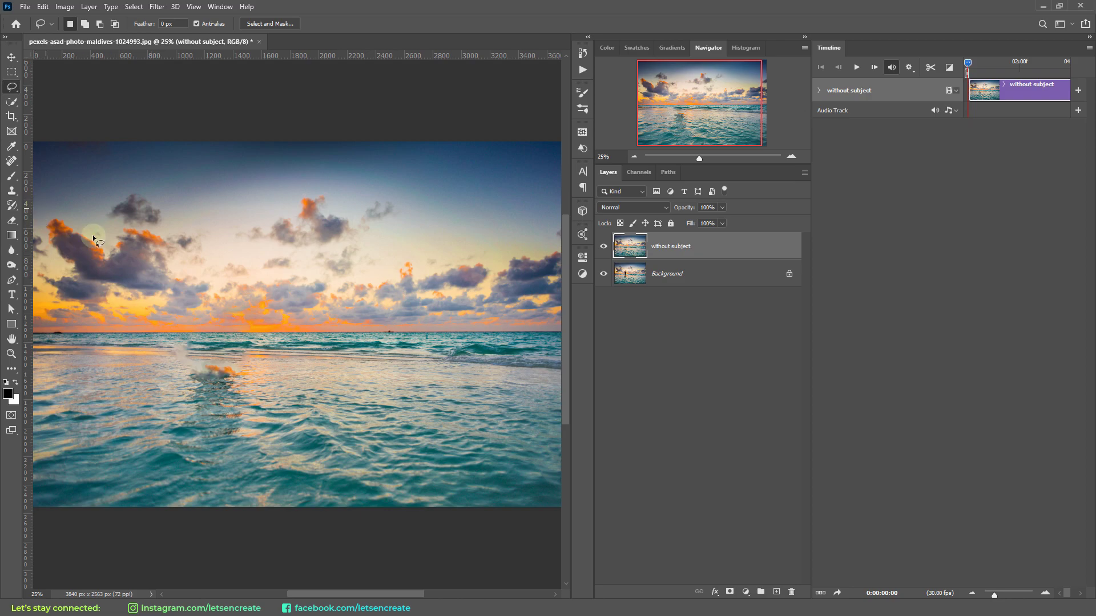
{"action": "left_click", "coordinate": [47, 9]}
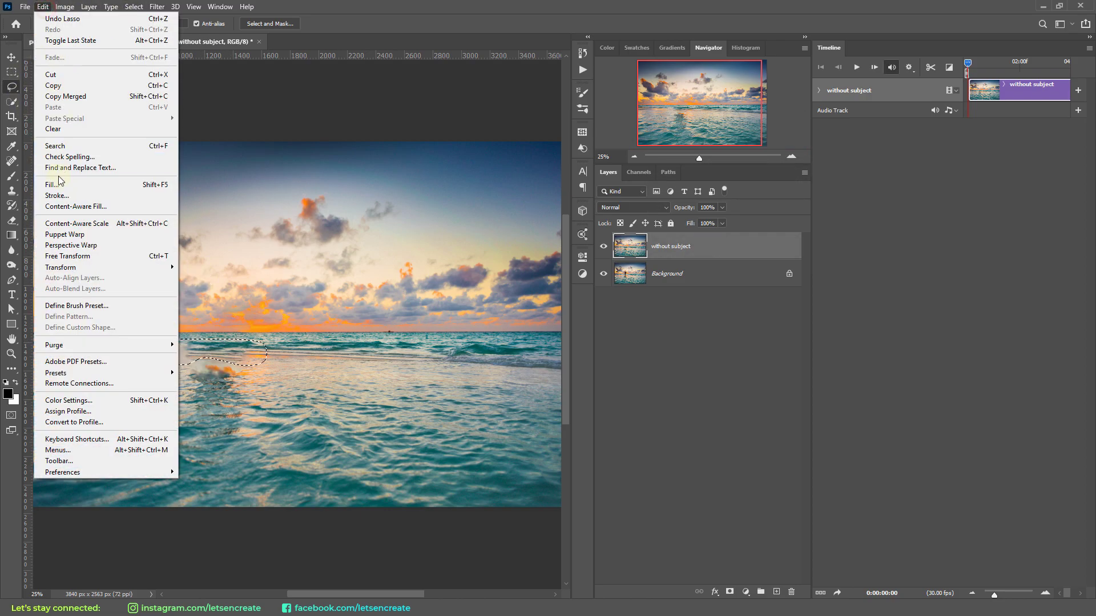
{"action": "left_click", "coordinate": [63, 184]}
{"action": "left_click", "coordinate": [795, 163]}
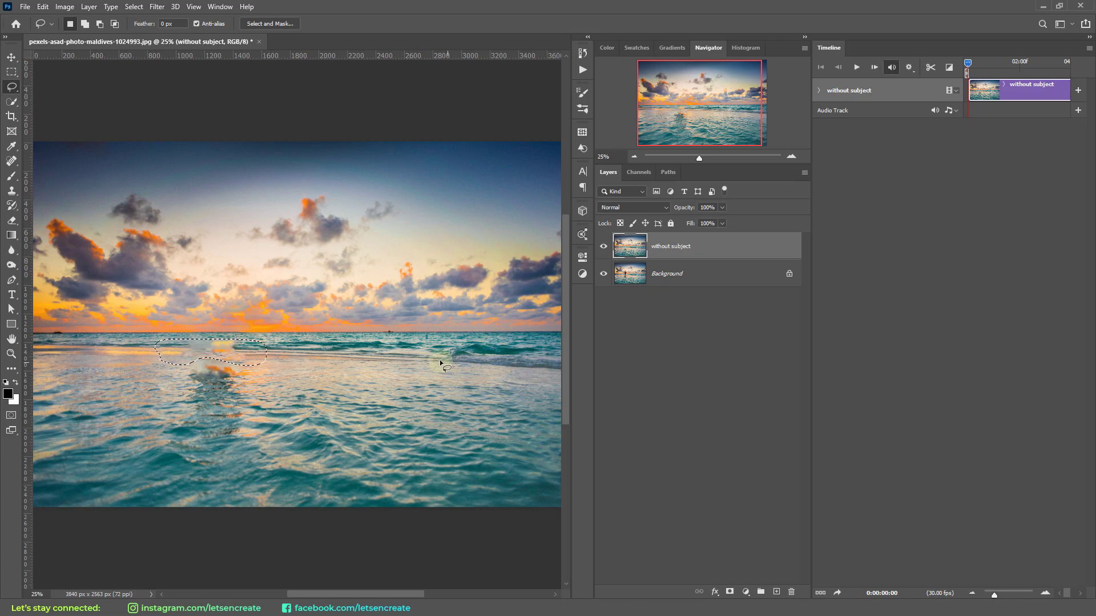
{"action": "key", "text": "ctrl+d"}
Retouch the remaining smudges on the shoreline where the couple stood with the Clone Stamp tool.
{"action": "key", "text": "m"}
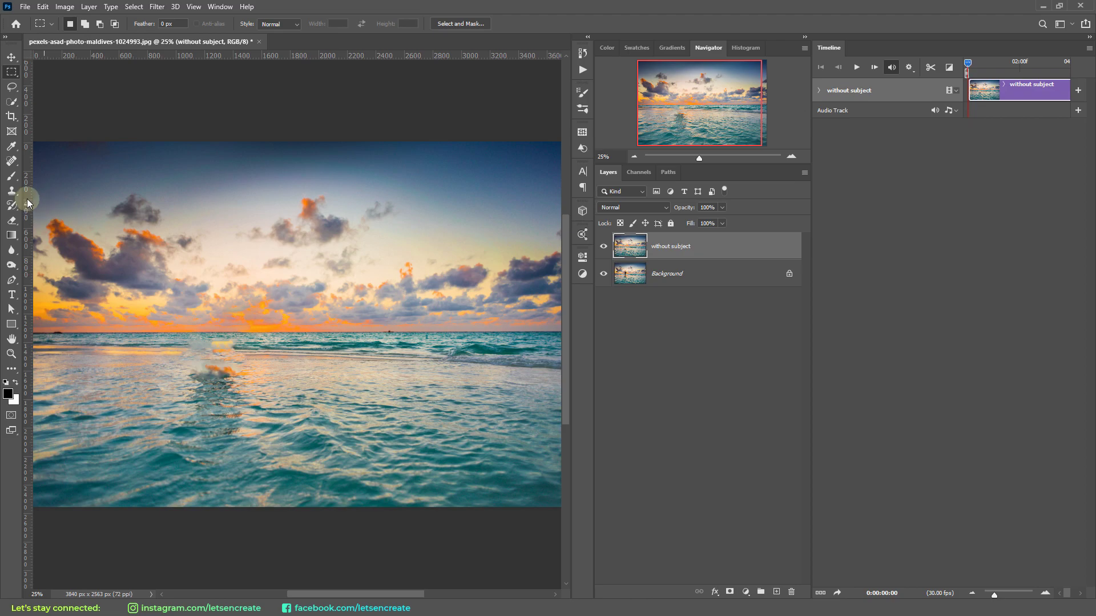
{"action": "left_click", "coordinate": [11, 191]}
{"action": "mouse_move", "coordinate": [214, 366]}
{"action": "left_mouse_down"}
{"action": "mouse_move", "coordinate": [218, 387]}
{"action": "mouse_move", "coordinate": [224, 365]}
{"action": "mouse_move", "coordinate": [201, 361]}
{"action": "mouse_move", "coordinate": [231, 349]}
{"action": "mouse_move", "coordinate": [195, 348]}
{"action": "left_mouse_up"}
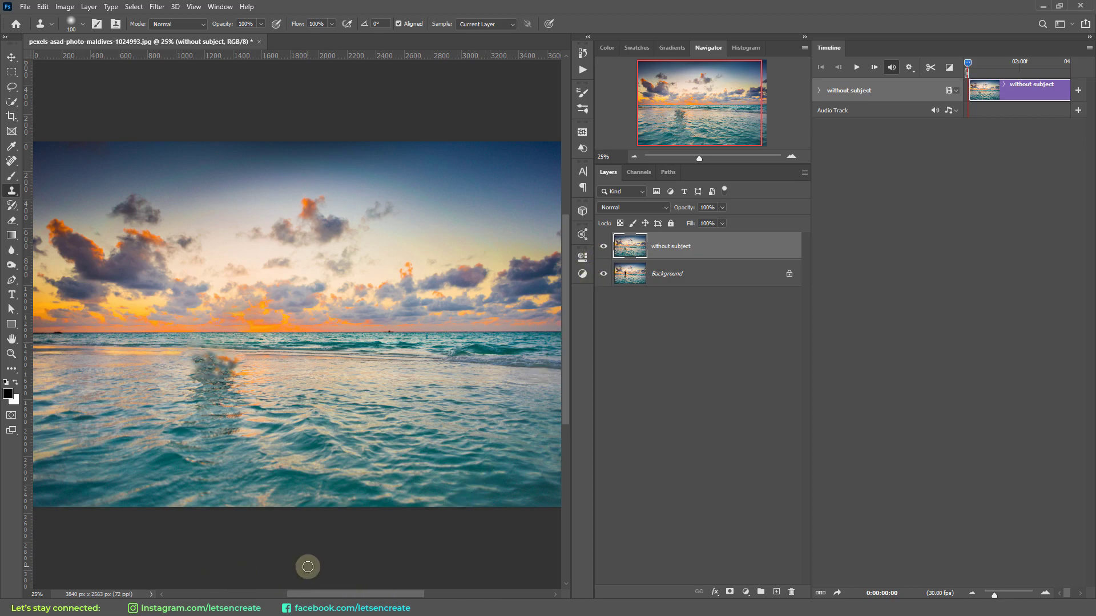
Add a new layer above "without subject" and ready a 200 px Soft Round brush with 0% hardness.
{"action": "key", "text": "ctrl+minus"}
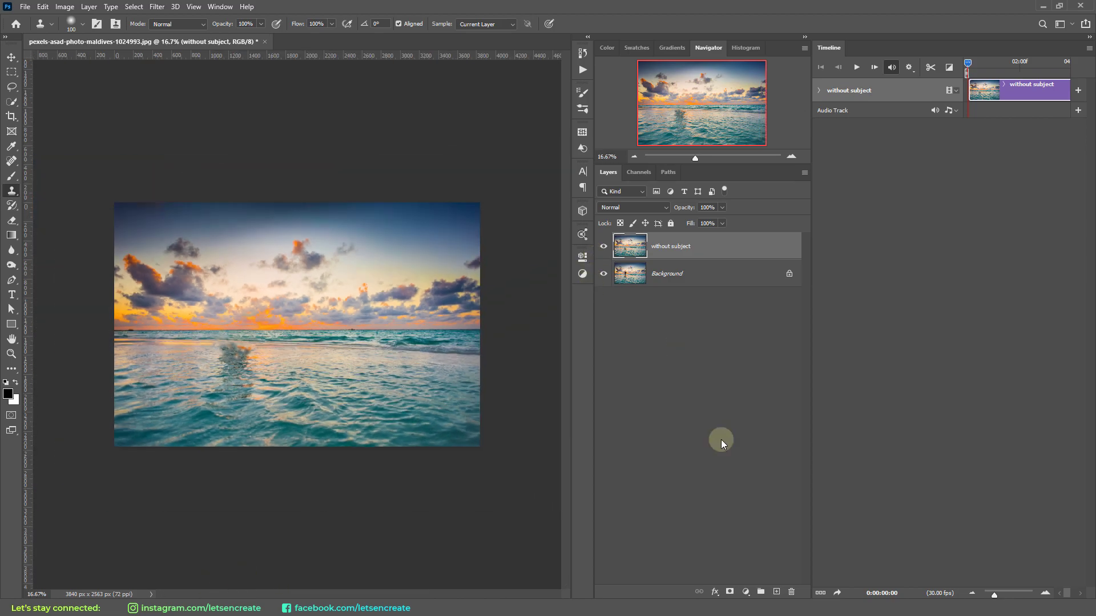
{"action": "left_click", "coordinate": [776, 592]}
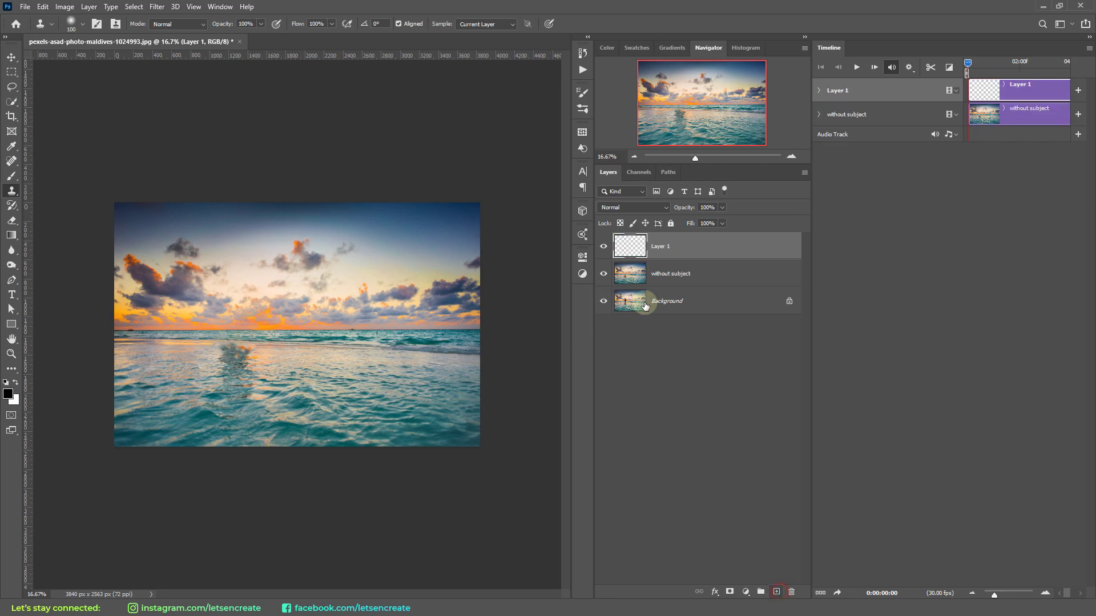
{"action": "left_click", "coordinate": [11, 175]}
{"action": "left_click", "coordinate": [65, 26]}
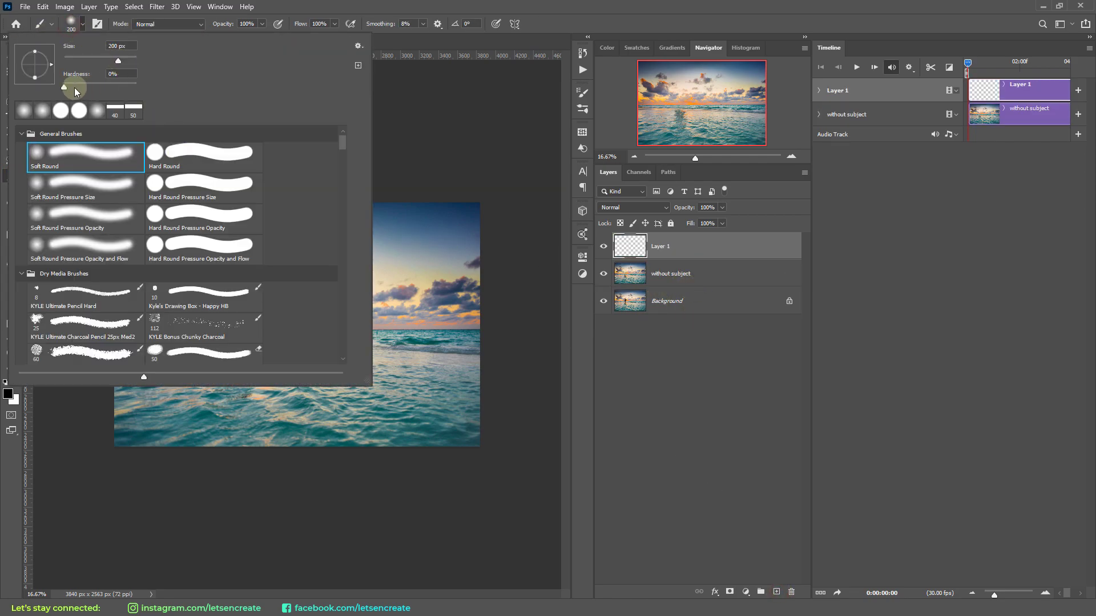
{"action": "key", "text": "Return"}
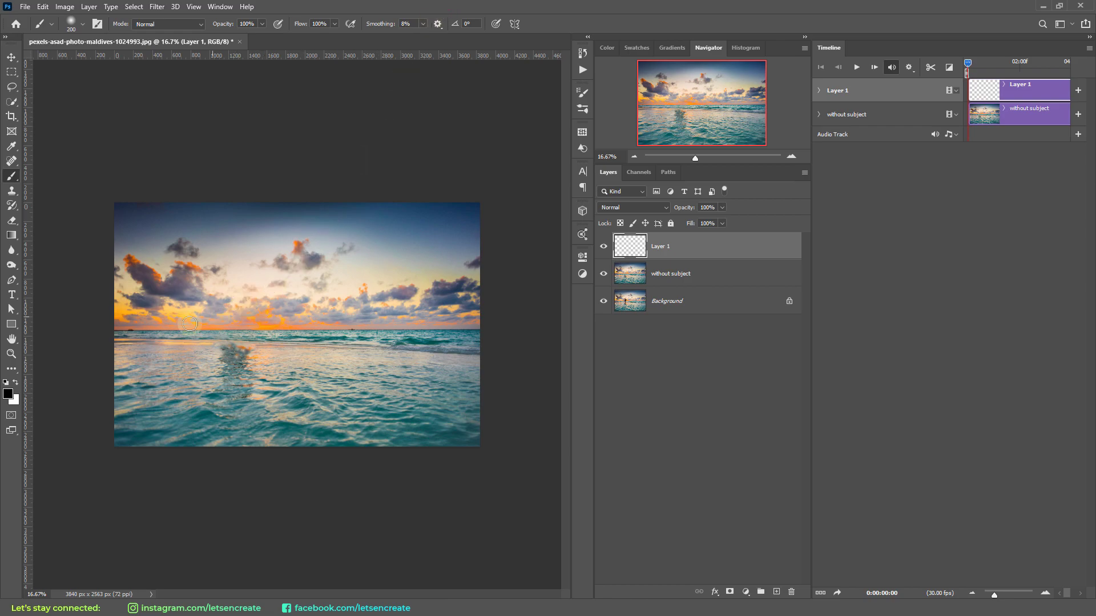
Set the foreground color to red, ff0000.
{"action": "left_click", "coordinate": [8, 394]}
{"action": "left_click_drag", "start_coordinate": [911, 125], "coordinate": [977, 58]}
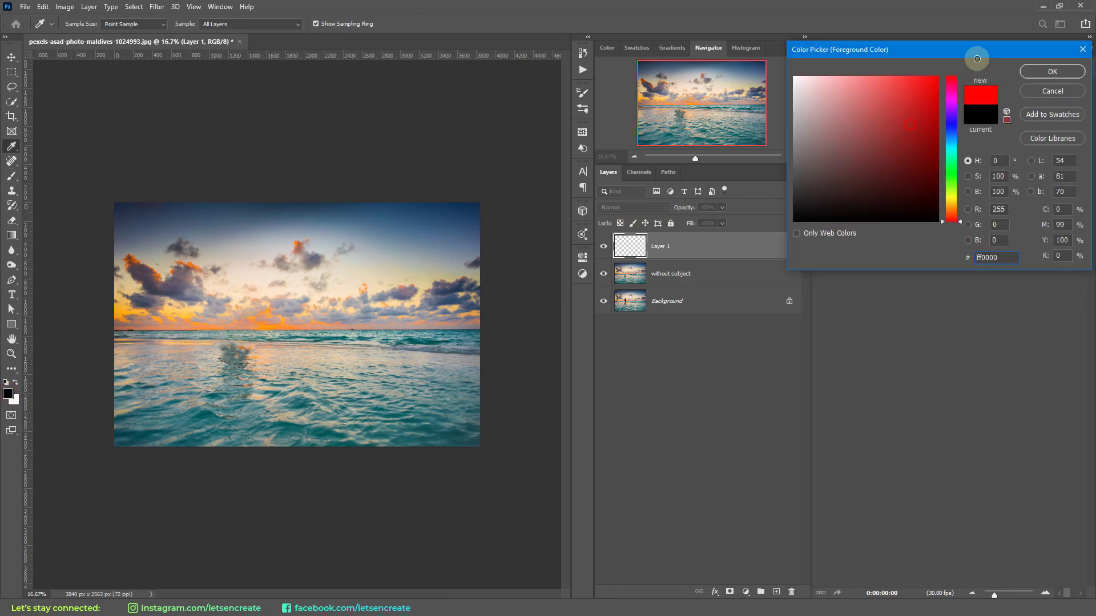
{"action": "left_click", "coordinate": [1052, 71]}
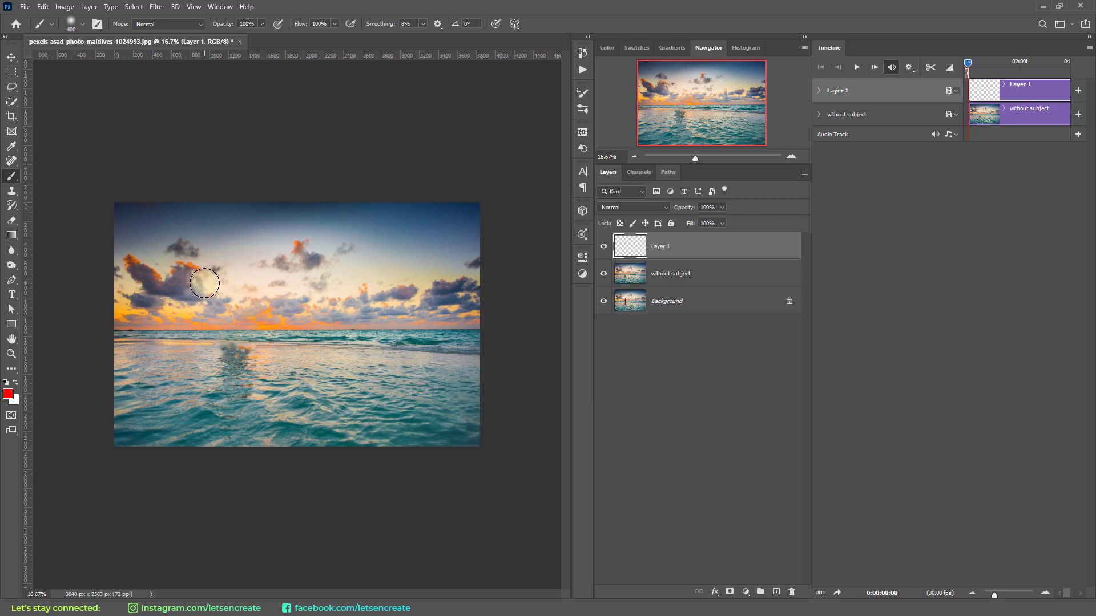
Paint the cloudy sky down to the horizon red on Layer 1, using a 500 px brush and a smaller one near the horizon.
{"action": "key", "text": "bracketright"}
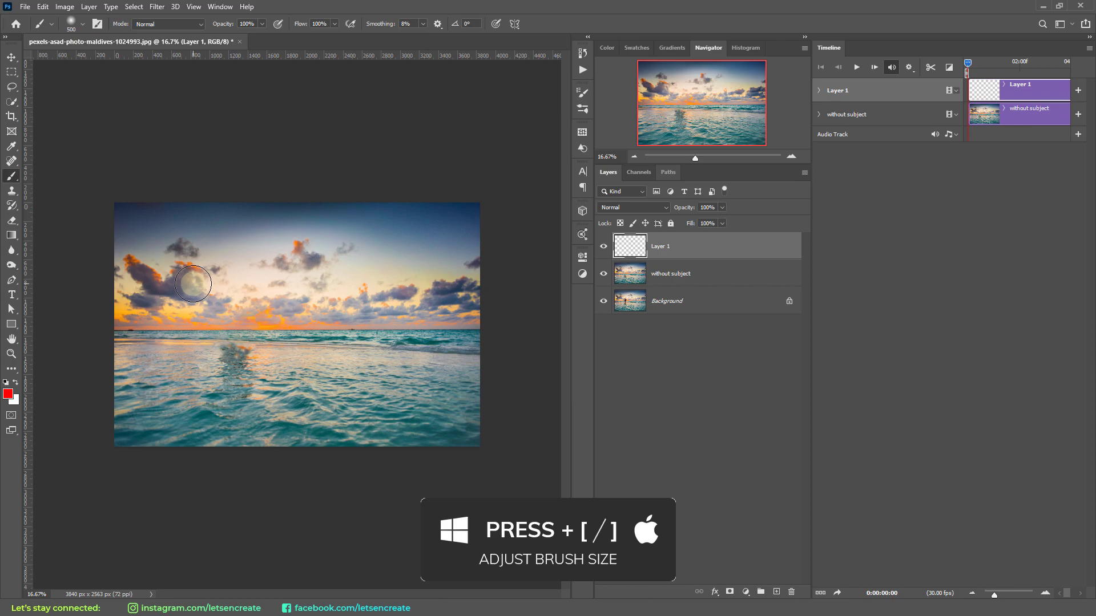
{"action": "mouse_move", "coordinate": [174, 274]}
{"action": "left_mouse_down"}
{"action": "mouse_move", "coordinate": [214, 280]}
{"action": "mouse_move", "coordinate": [303, 266]}
{"action": "mouse_move", "coordinate": [308, 247]}
{"action": "mouse_move", "coordinate": [309, 264]}
{"action": "mouse_move", "coordinate": [344, 279]}
{"action": "mouse_move", "coordinate": [413, 282]}
{"action": "mouse_move", "coordinate": [443, 262]}
{"action": "mouse_move", "coordinate": [440, 280]}
{"action": "mouse_move", "coordinate": [427, 280]}
{"action": "mouse_move", "coordinate": [447, 264]}
{"action": "mouse_move", "coordinate": [456, 299]}
{"action": "mouse_move", "coordinate": [183, 293]}
{"action": "mouse_move", "coordinate": [134, 258]}
{"action": "mouse_move", "coordinate": [145, 282]}
{"action": "mouse_move", "coordinate": [188, 247]}
{"action": "mouse_move", "coordinate": [303, 244]}
{"action": "mouse_move", "coordinate": [445, 264]}
{"action": "mouse_move", "coordinate": [462, 313]}
{"action": "left_mouse_up"}
{"action": "key", "text": "bracketleft"}
{"action": "key", "text": "bracketleft"}
{"action": "key", "text": "bracketleft"}
{"action": "left_click", "coordinate": [130, 318], "text": "shift"}
{"action": "mouse_move", "coordinate": [130, 319]}
{"action": "left_mouse_down"}
{"action": "mouse_move", "coordinate": [132, 290]}
{"action": "mouse_move", "coordinate": [138, 307]}
{"action": "mouse_move", "coordinate": [335, 303]}
{"action": "left_mouse_up"}
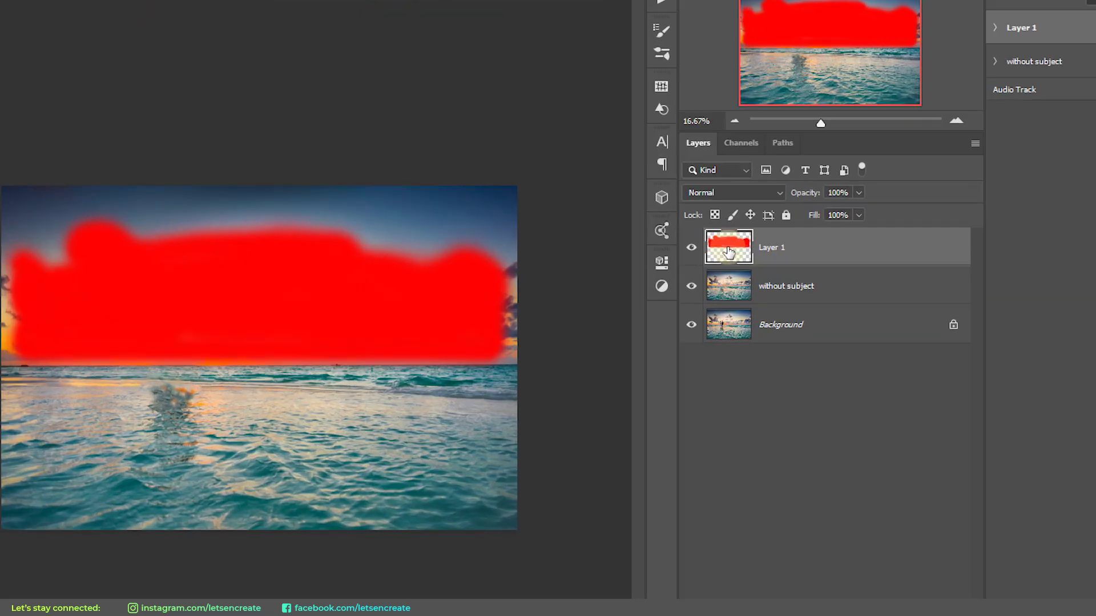
Load the red painted area of Layer 1 as a selection and hide that layer.
{"action": "right_click", "coordinate": [632, 252]}
{"action": "left_click", "coordinate": [868, 303]}
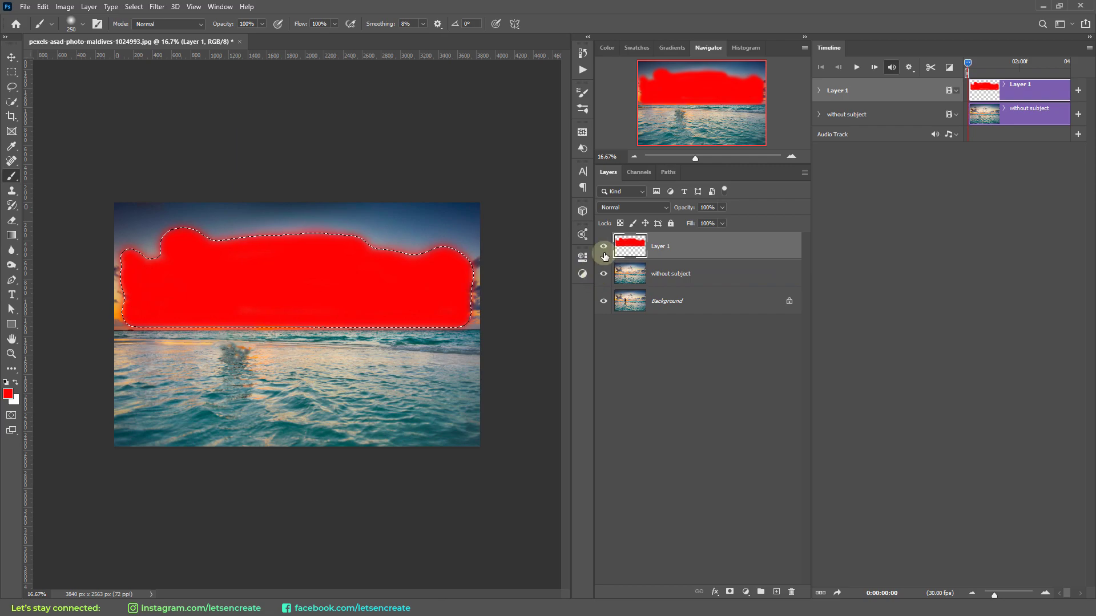
{"action": "left_click", "coordinate": [604, 250]}
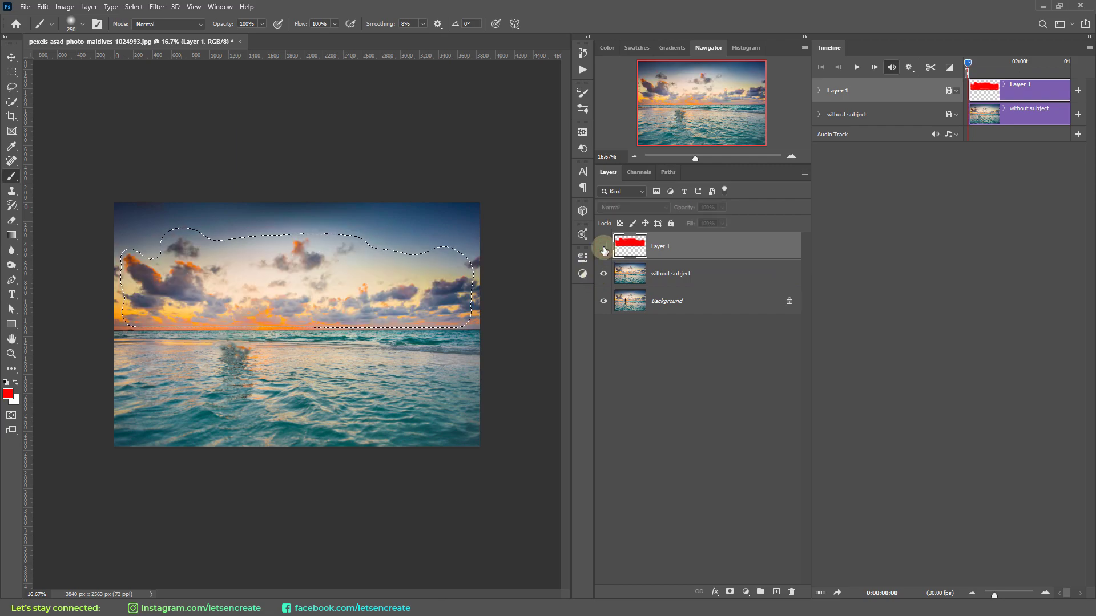
Copy the selected sky from "without subject" to a new layer named "sky", with the two layers below it hidden.
{"action": "left_click", "coordinate": [681, 284]}
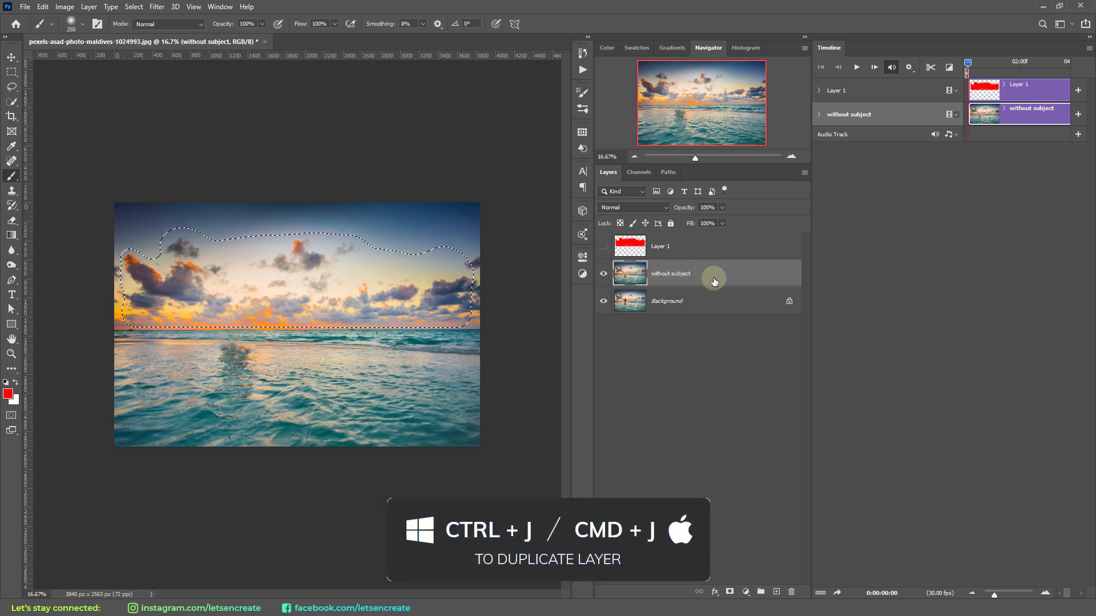
{"action": "key", "text": "ctrl+j"}
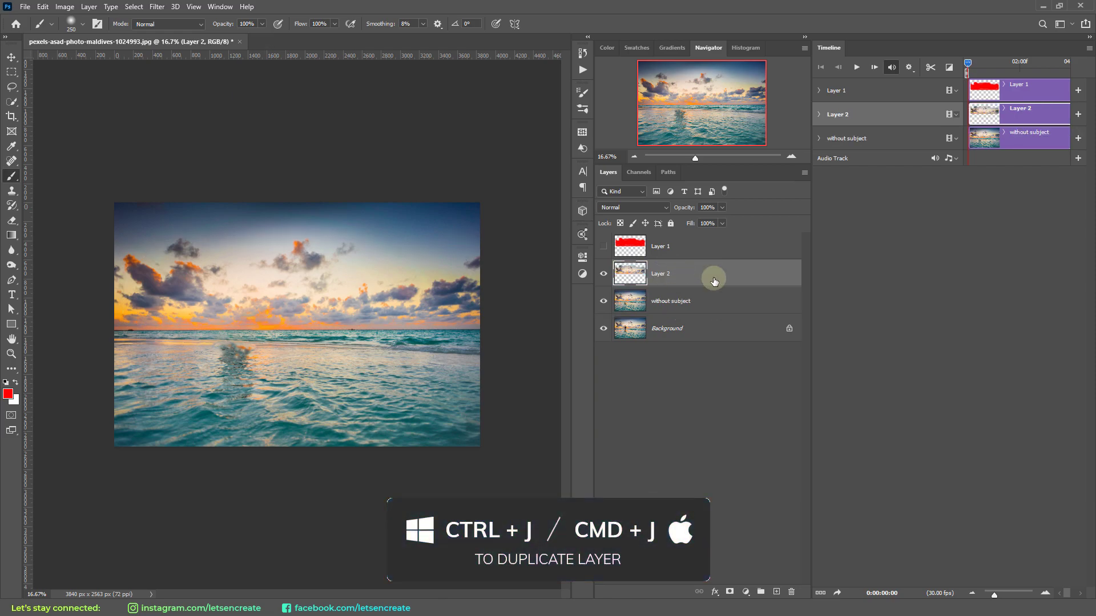
{"action": "left_click_drag", "start_coordinate": [603, 301], "coordinate": [597, 357]}
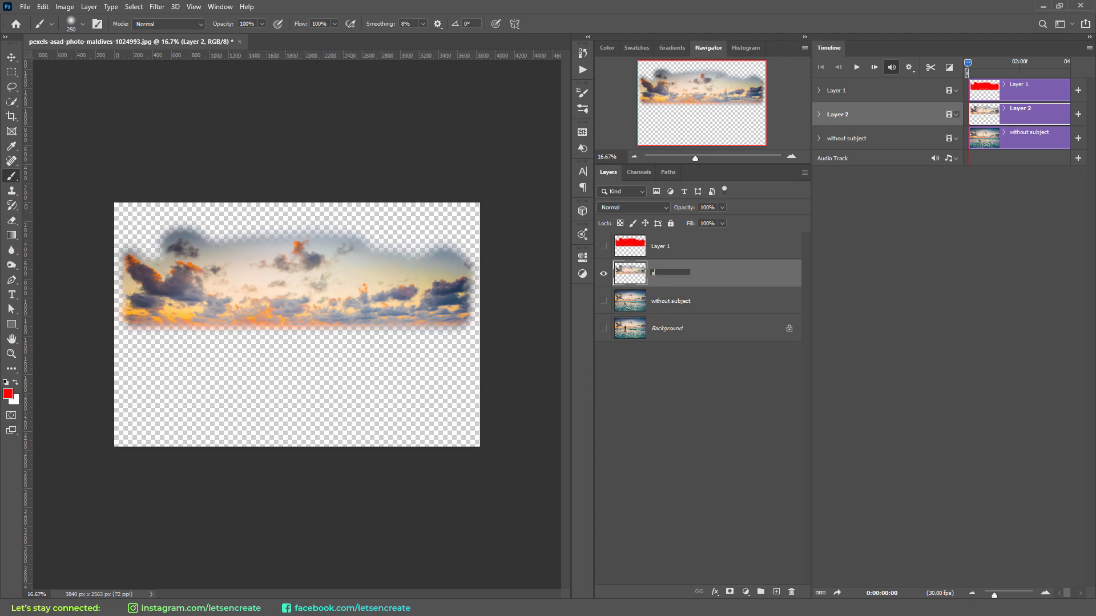
{"action": "type", "text": "sky"}
Show the "without subject" layer again and make the sky layer active.
{"action": "left_click", "coordinate": [603, 301]}
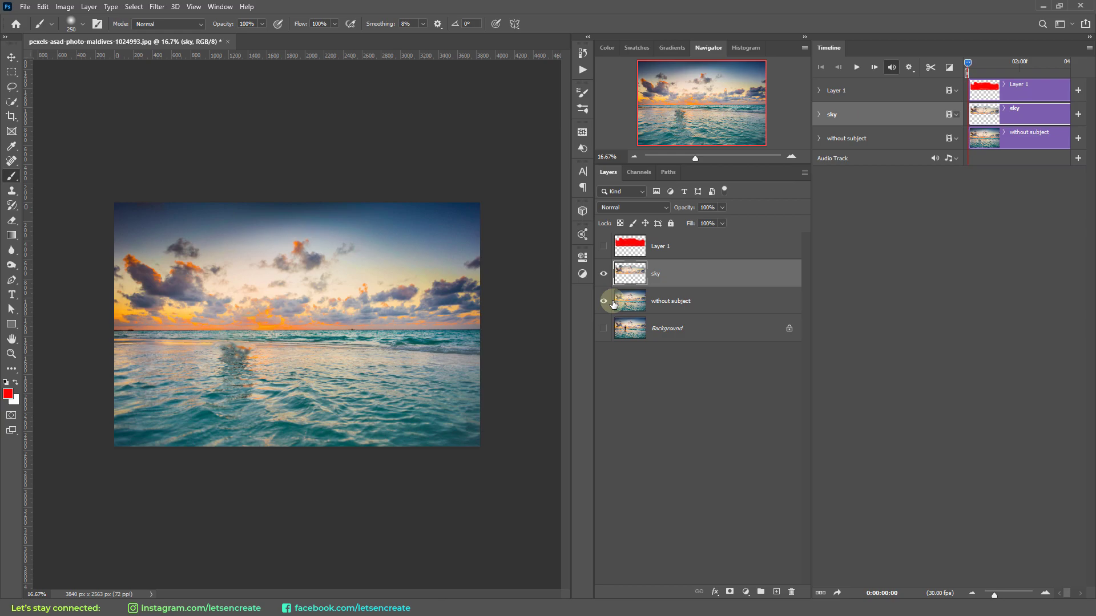
{"action": "left_click", "coordinate": [685, 296]}
{"action": "left_click", "coordinate": [683, 276]}
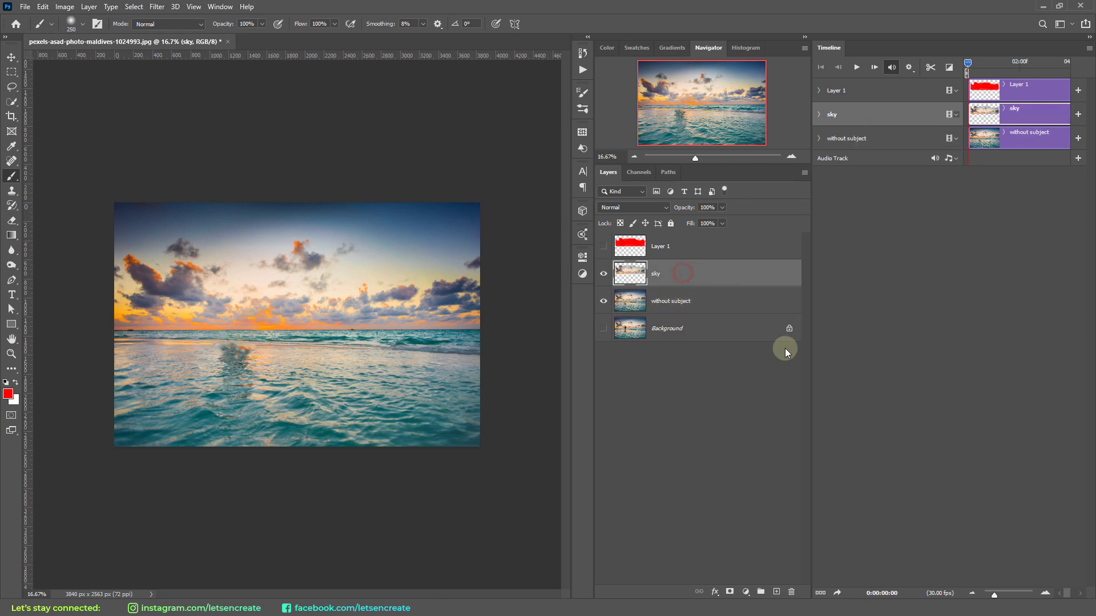
Paint the sea below the horizon red on a new layer above "sky", using a 500 px brush and a 300 px one.
{"action": "left_click", "coordinate": [777, 592]}
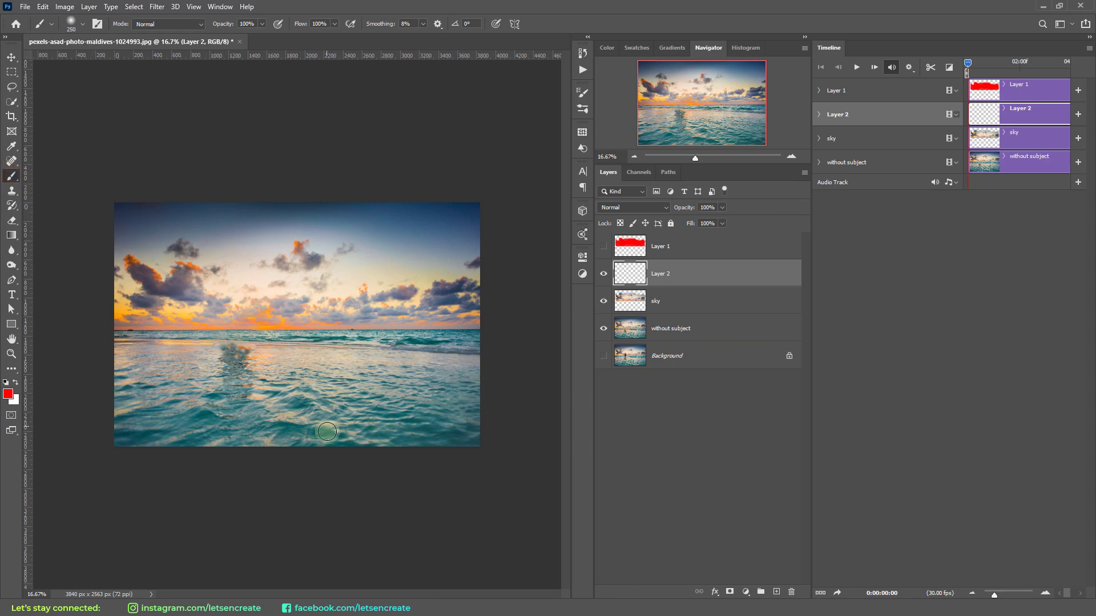
{"action": "key", "text": "bracketright"}
{"action": "key", "text": "bracketright"}
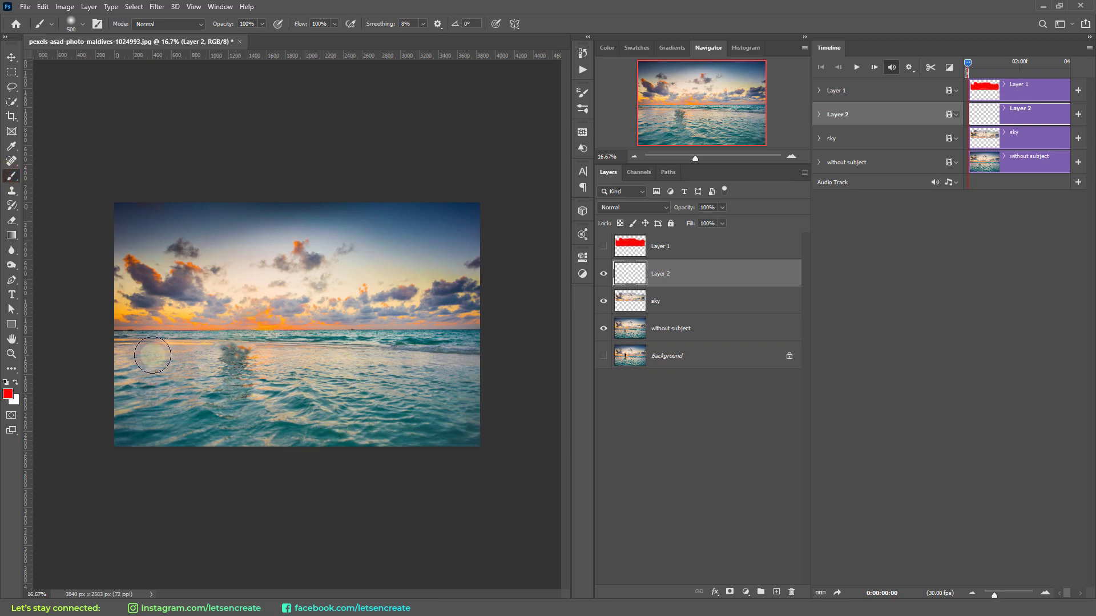
{"action": "key", "text": "bracketright"}
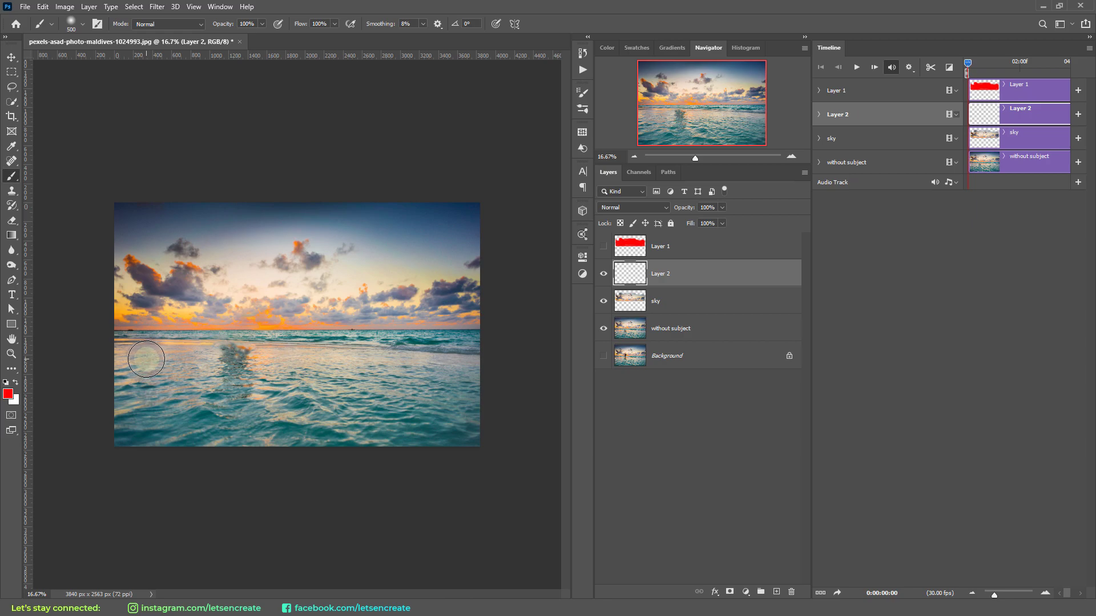
{"action": "left_click_drag", "start_coordinate": [147, 359], "coordinate": [210, 359]}
{"action": "key", "text": "bracketleft"}
{"action": "key", "text": "bracketleft"}
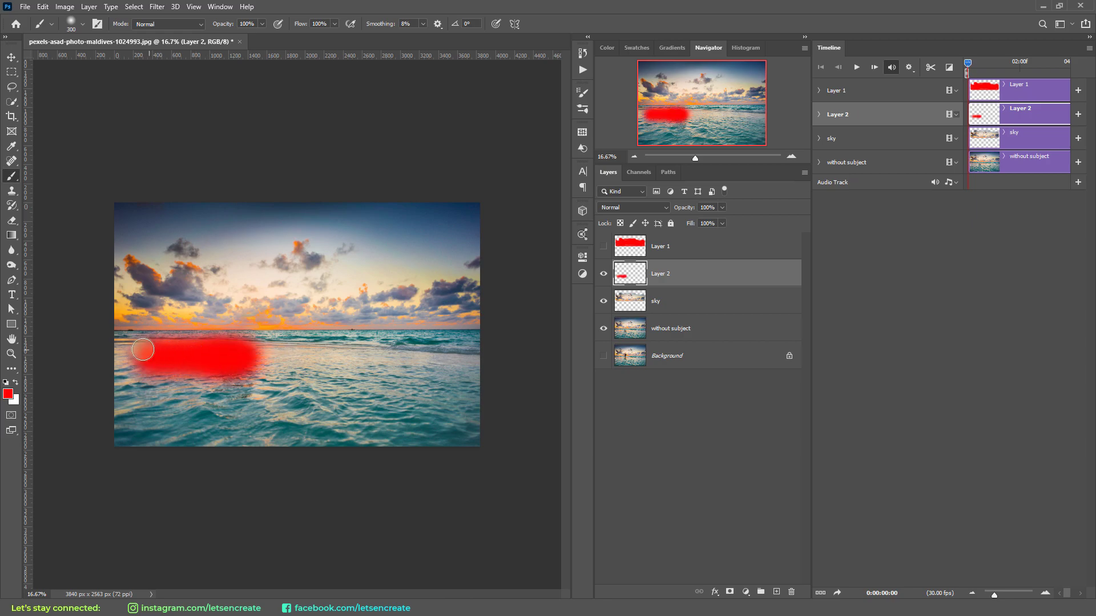
{"action": "left_click", "coordinate": [132, 346]}
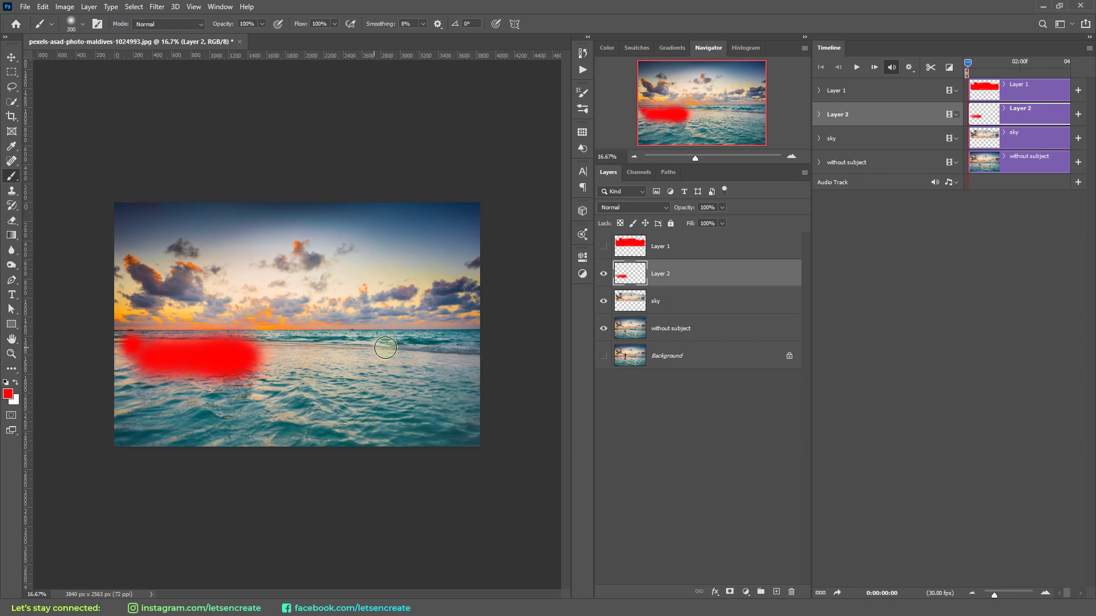
{"action": "left_click", "coordinate": [464, 346], "text": "shift"}
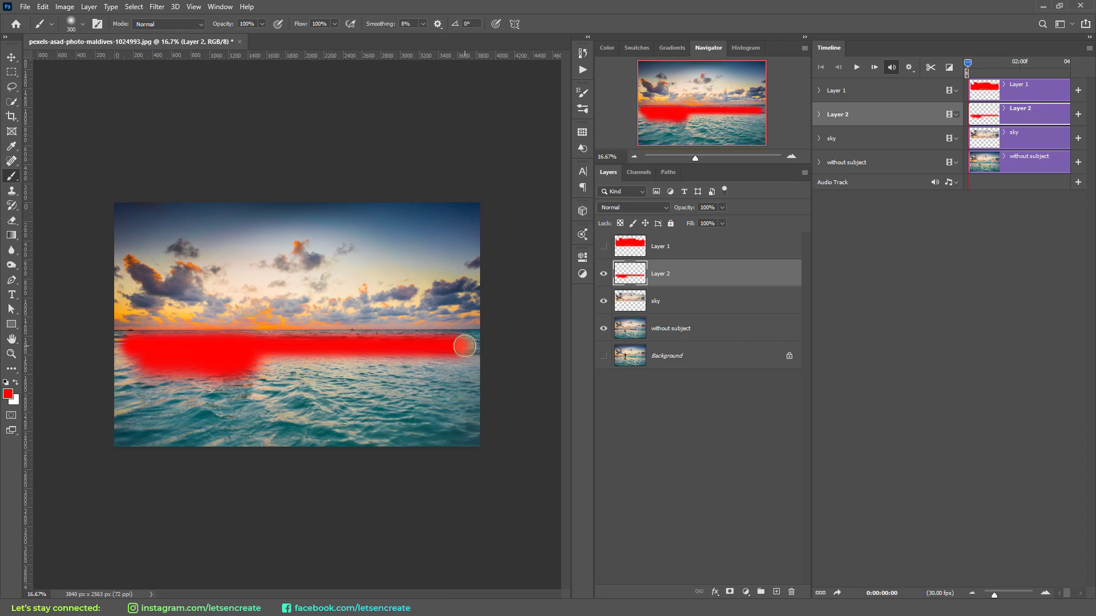
{"action": "mouse_move", "coordinate": [267, 347]}
{"action": "left_mouse_down"}
{"action": "mouse_move", "coordinate": [457, 346]}
{"action": "mouse_move", "coordinate": [460, 421]}
{"action": "mouse_move", "coordinate": [423, 427]}
{"action": "left_mouse_up"}
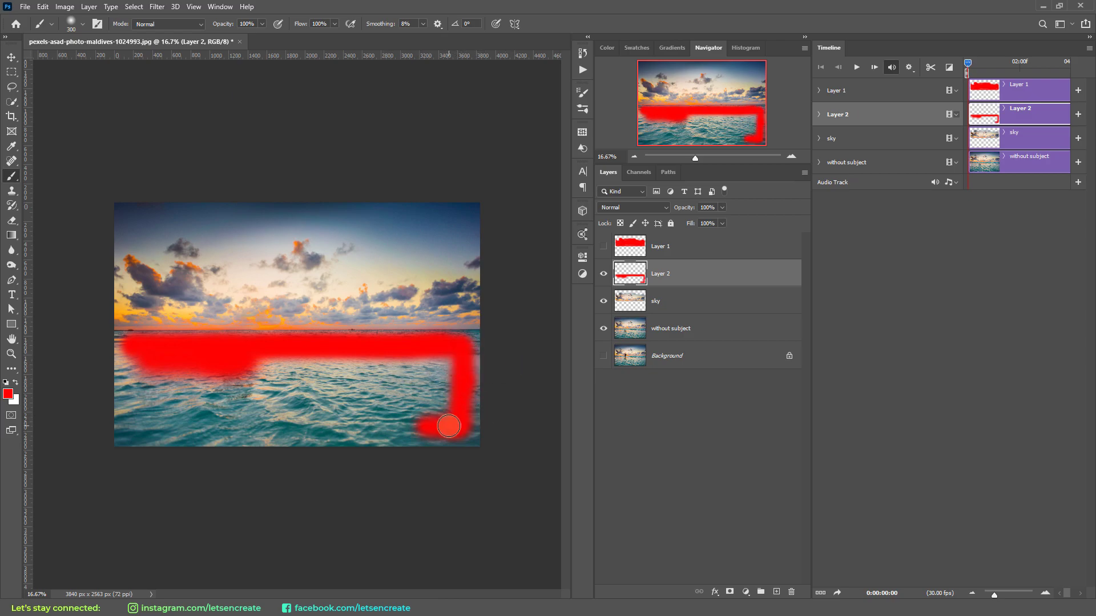
{"action": "mouse_move", "coordinate": [449, 426]}
{"action": "left_mouse_down"}
{"action": "mouse_move", "coordinate": [148, 426]}
{"action": "mouse_move", "coordinate": [133, 351]}
{"action": "mouse_move", "coordinate": [136, 429]}
{"action": "mouse_move", "coordinate": [189, 408]}
{"action": "mouse_move", "coordinate": [158, 402]}
{"action": "mouse_move", "coordinate": [158, 363]}
{"action": "mouse_move", "coordinate": [215, 397]}
{"action": "mouse_move", "coordinate": [156, 388]}
{"action": "mouse_move", "coordinate": [373, 362]}
{"action": "mouse_move", "coordinate": [447, 409]}
{"action": "left_mouse_up"}
{"action": "key", "text": "bracketright"}
{"action": "key", "text": "bracketright"}
{"action": "key", "text": "bracketleft"}
{"action": "key", "text": "bracketleft"}
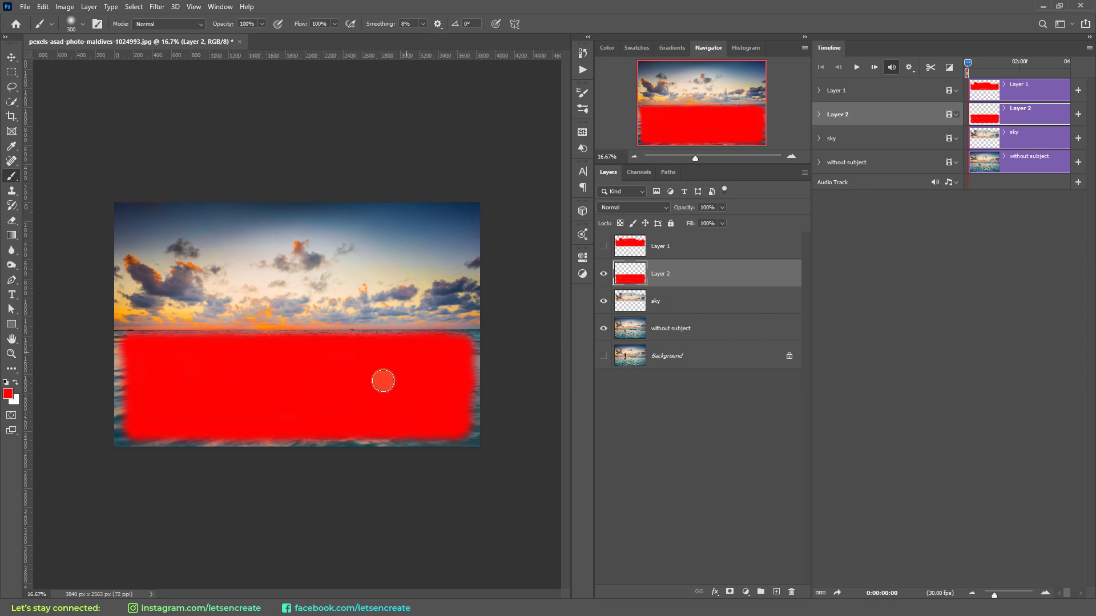
Load the red painted sea area of Layer 2 as a selection and hide that layer.
{"action": "right_click", "coordinate": [629, 272]}
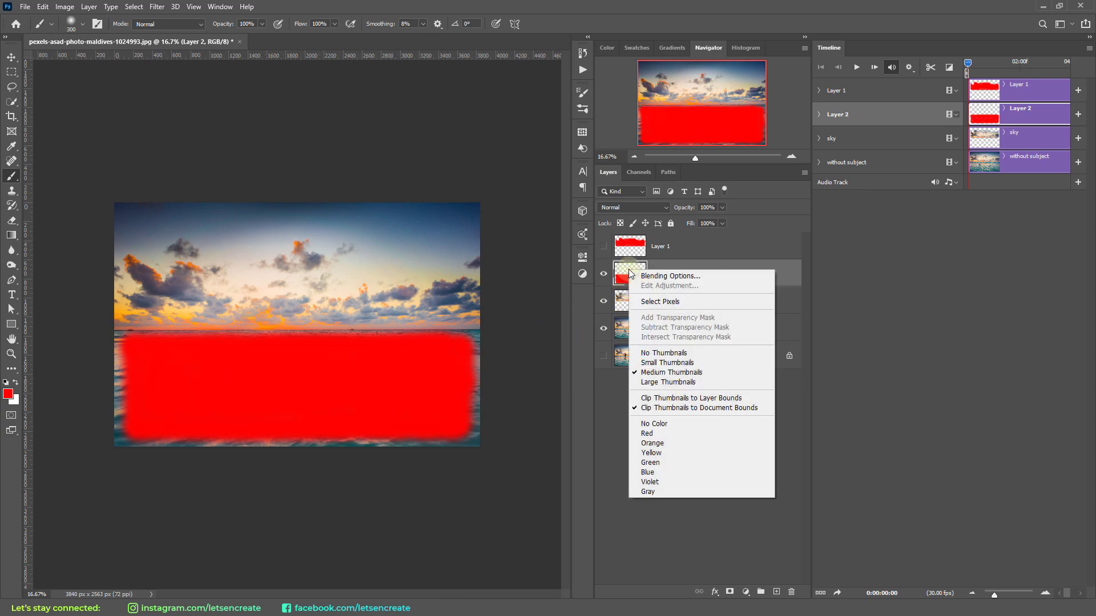
{"action": "left_click", "coordinate": [654, 302]}
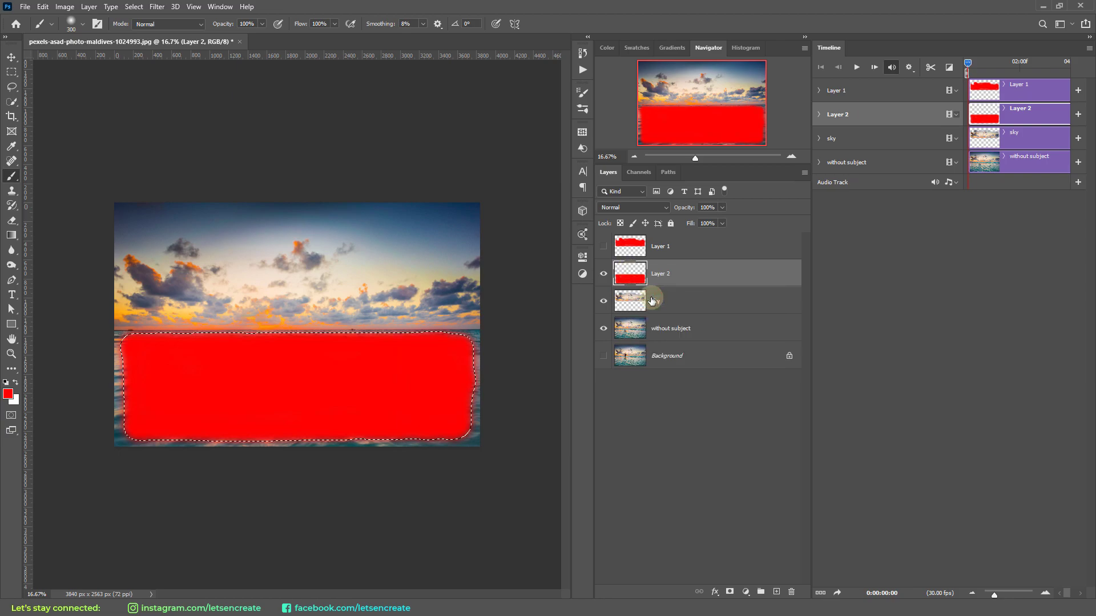
{"action": "left_click", "coordinate": [604, 274]}
Copy the selected water from "without subject" to a new layer named "sea", with the "without subject" and "sky" layers hidden.
{"action": "left_click", "coordinate": [680, 335]}
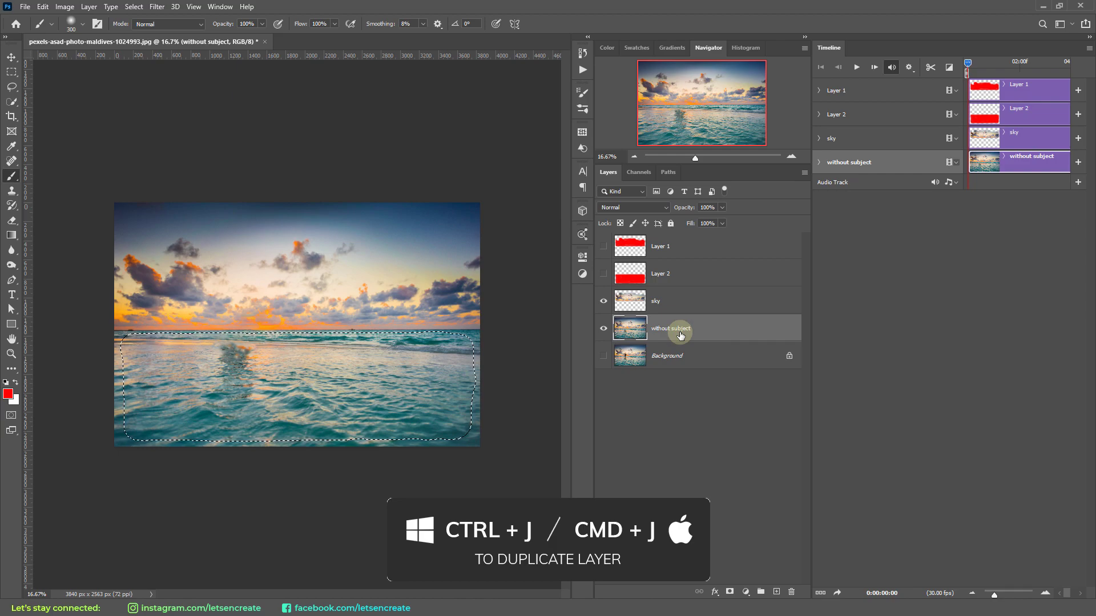
{"action": "key", "text": "ctrl+j"}
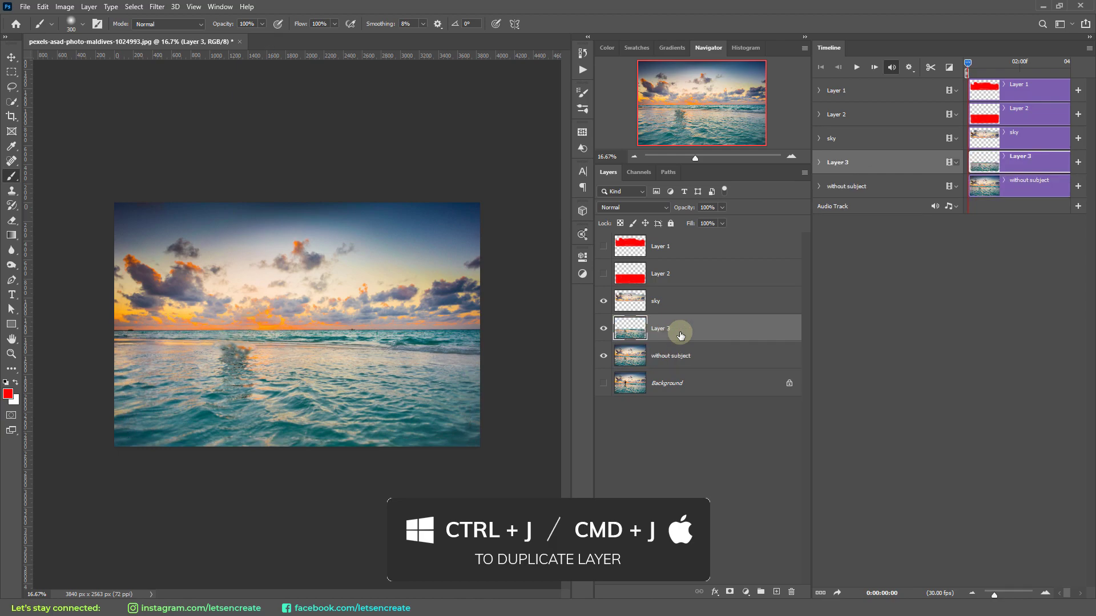
{"action": "left_click", "coordinate": [603, 356]}
{"action": "left_click", "coordinate": [603, 301]}
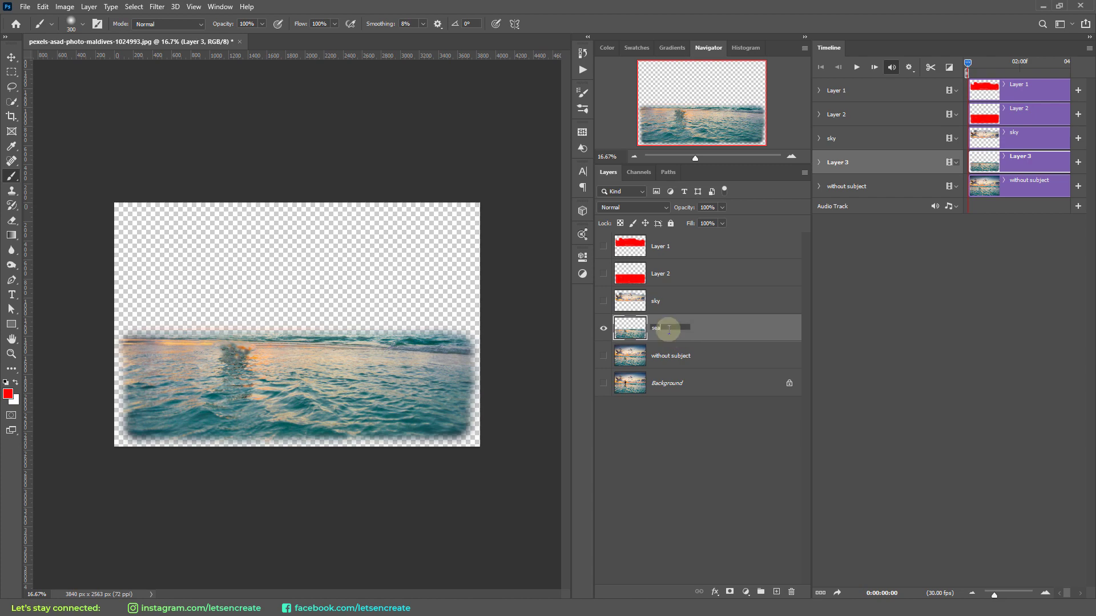
{"action": "key", "text": "Return"}
Show the sky layer again and make the sea layer active.
{"action": "left_click", "coordinate": [603, 301]}
{"action": "left_click", "coordinate": [675, 303]}
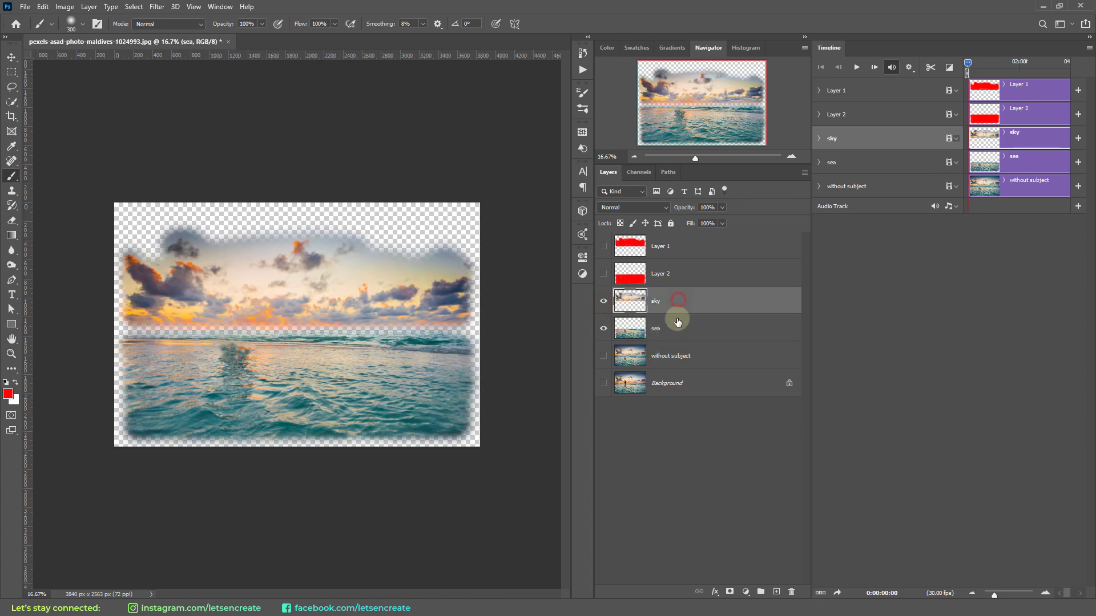
{"action": "left_click", "coordinate": [673, 320]}
{"action": "left_click", "coordinate": [674, 312]}
{"action": "left_click", "coordinate": [665, 330]}
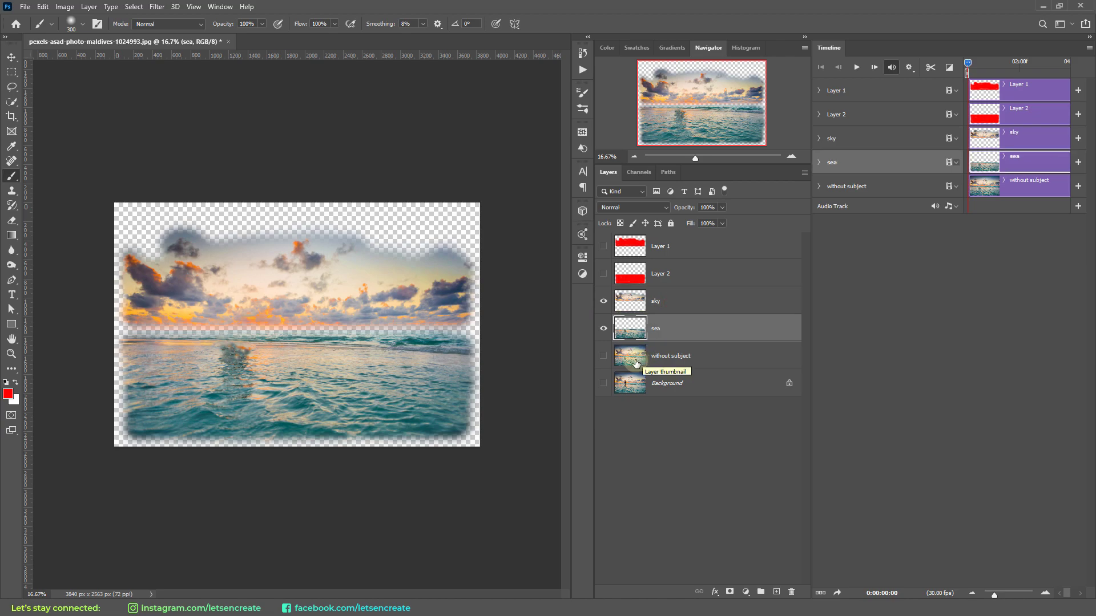
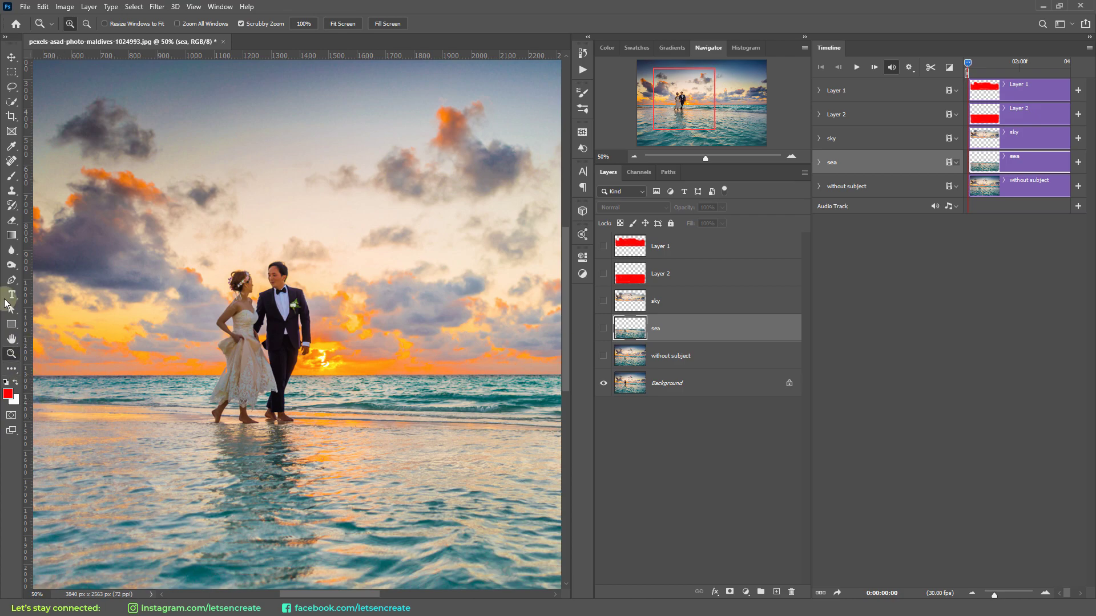
Select the wedding couple on the Background layer with a rectangular Object Selection around them.
{"action": "left_click", "coordinate": [11, 102]}
{"action": "left_click_drag", "start_coordinate": [11, 101], "coordinate": [39, 104]}
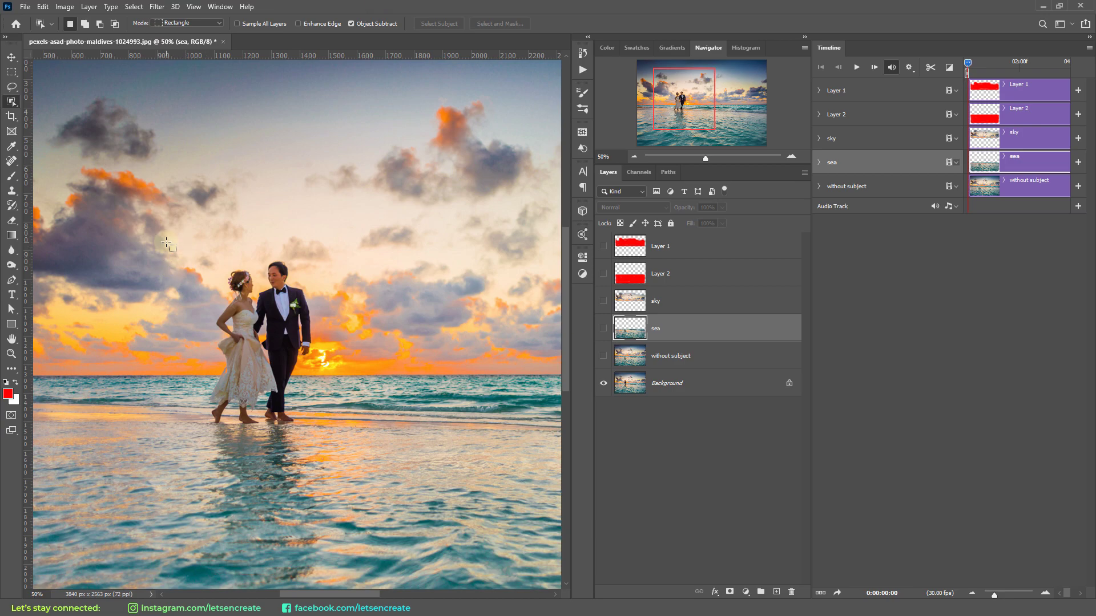
{"action": "left_click", "coordinate": [677, 380]}
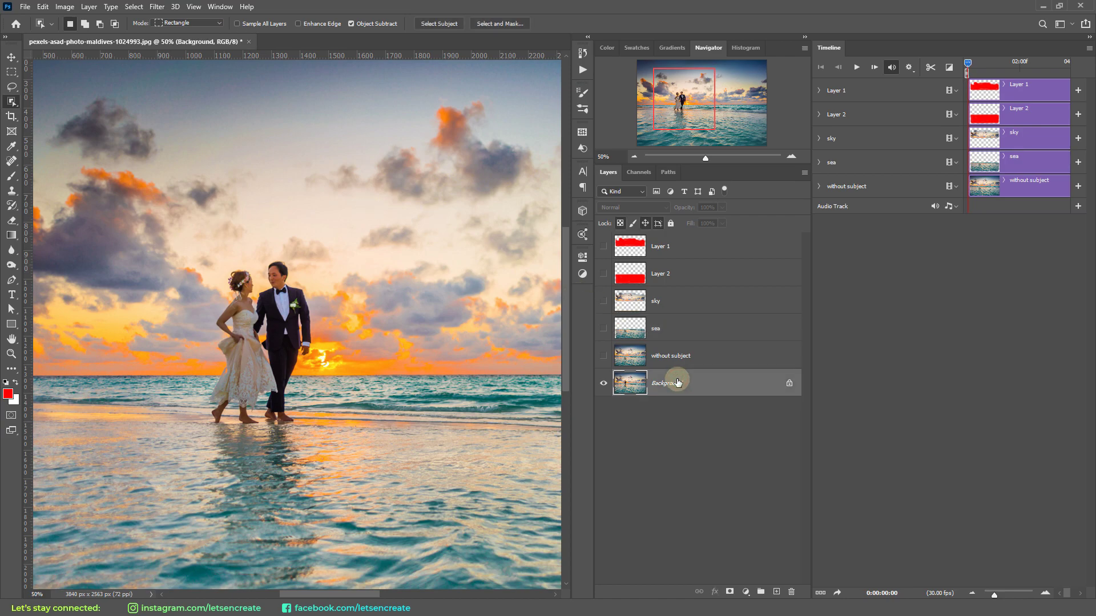
{"action": "left_click_drag", "start_coordinate": [184, 245], "coordinate": [365, 443]}
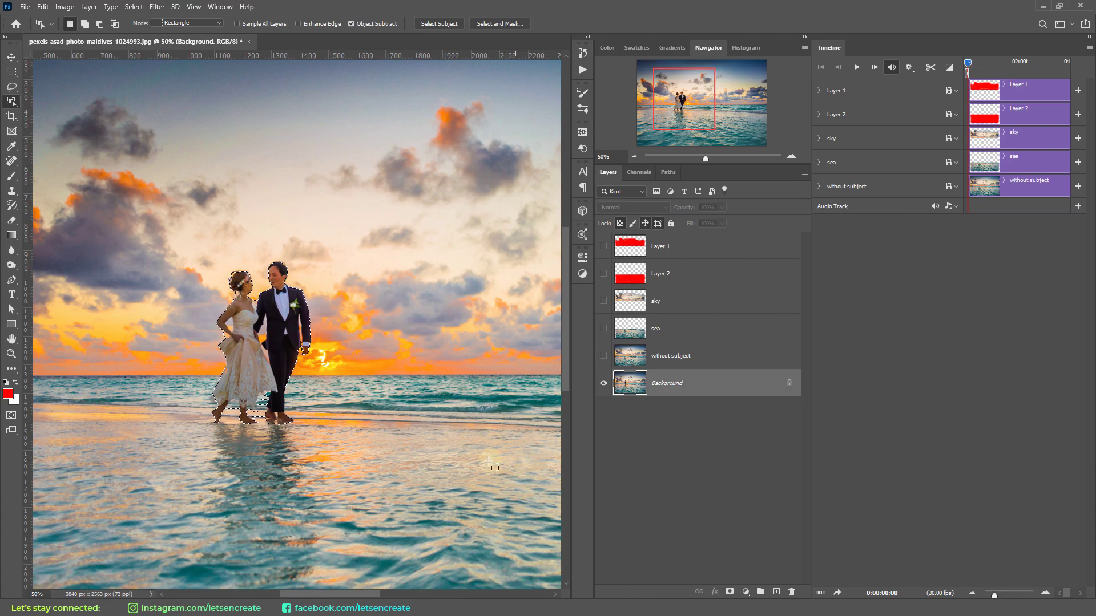
Subtract the water around the couple's feet, below the dress hem, from the selection with the Quick Selection tool.
{"action": "left_click", "coordinate": [10, 354]}
{"action": "left_click_drag", "start_coordinate": [268, 369], "coordinate": [525, 360]}
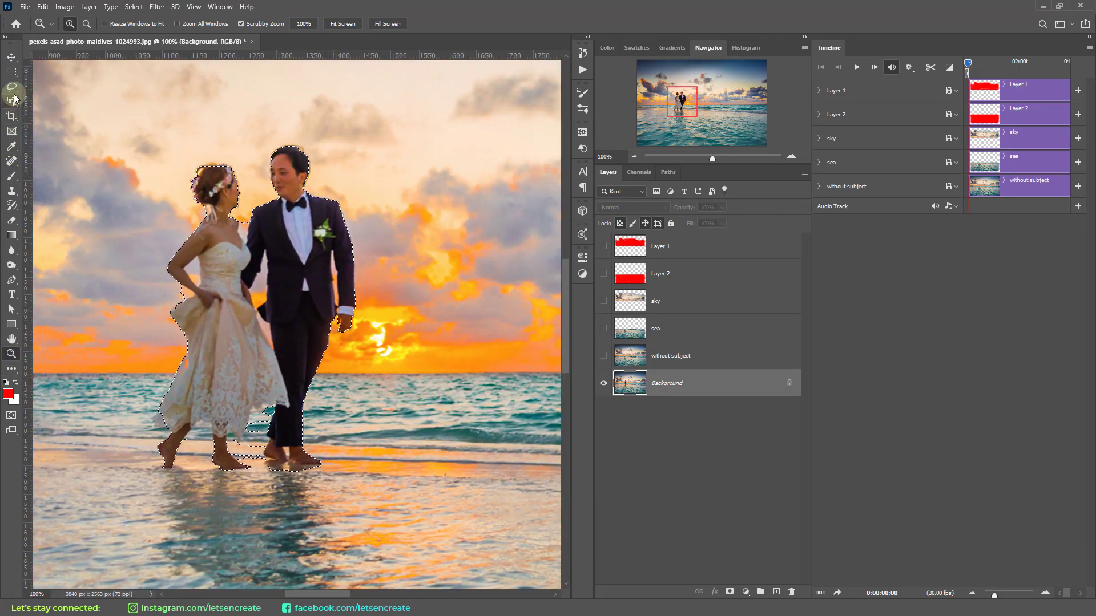
{"action": "left_click", "coordinate": [11, 101]}
{"action": "right_click", "coordinate": [11, 101]}
{"action": "left_click", "coordinate": [51, 113]}
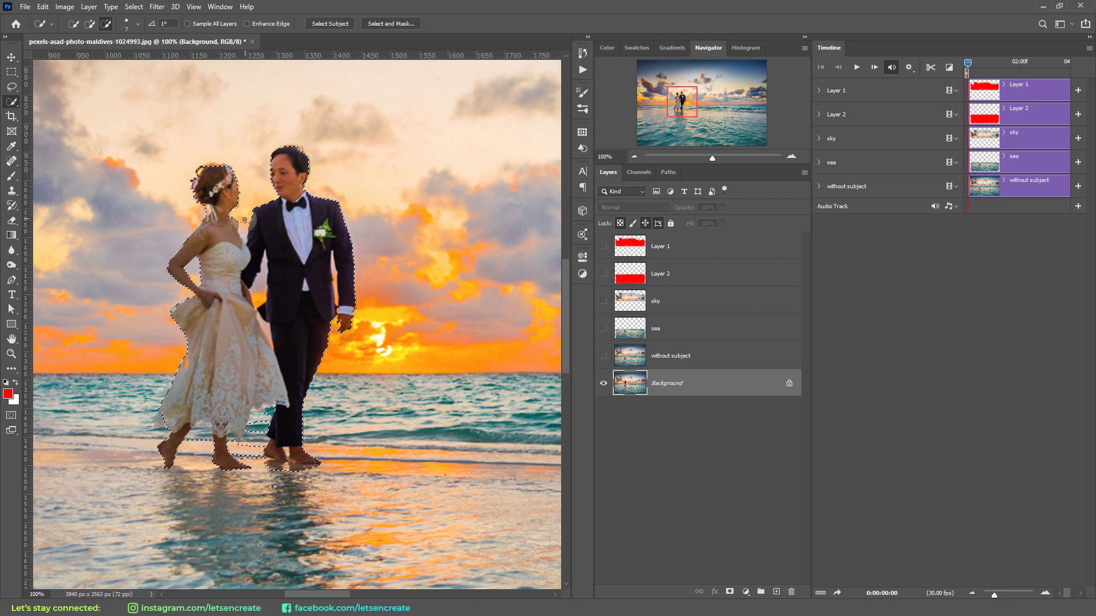
{"action": "left_click_drag", "start_coordinate": [250, 443], "coordinate": [275, 449]}
{"action": "left_click", "coordinate": [283, 446], "text": "alt"}
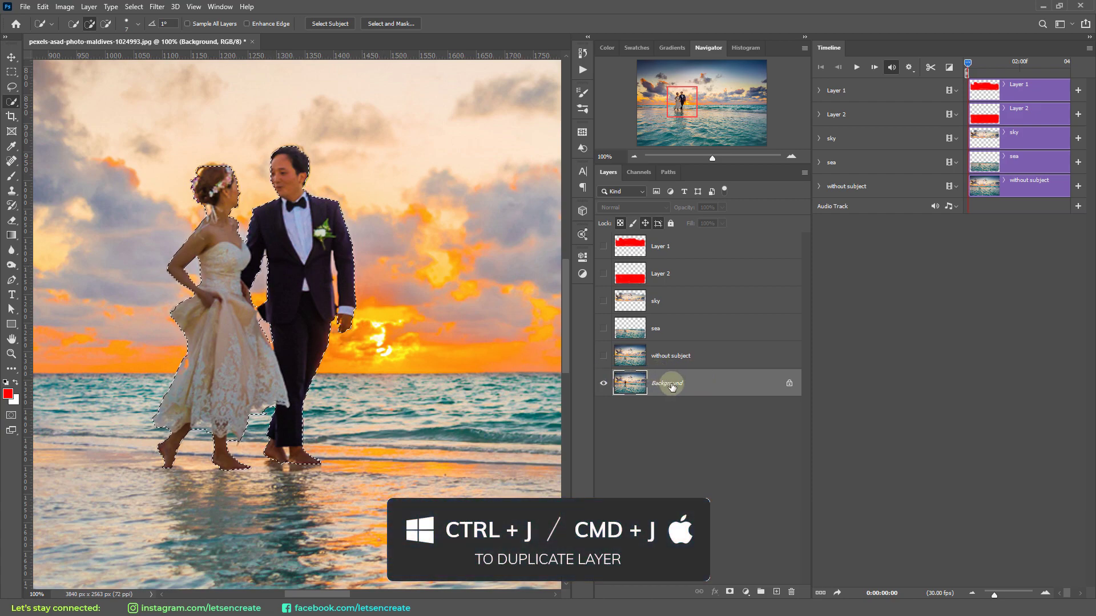
Copy the selected couple to a new layer named "subject" and hide the Background layer.
{"action": "key", "text": "ctrl+j"}
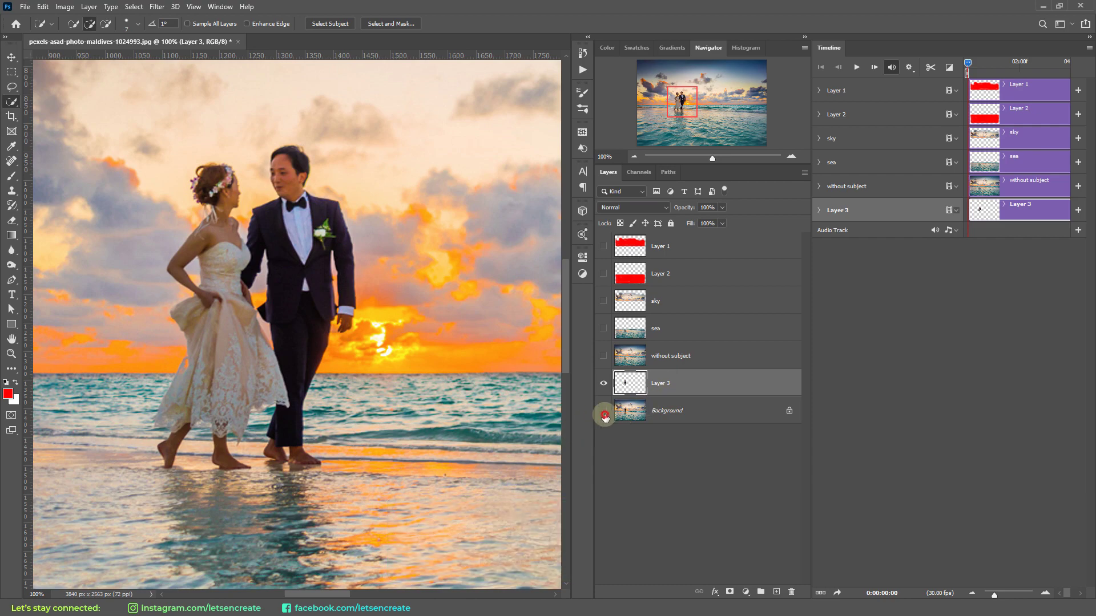
{"action": "left_click", "coordinate": [604, 411]}
{"action": "double_click", "coordinate": [664, 383]}
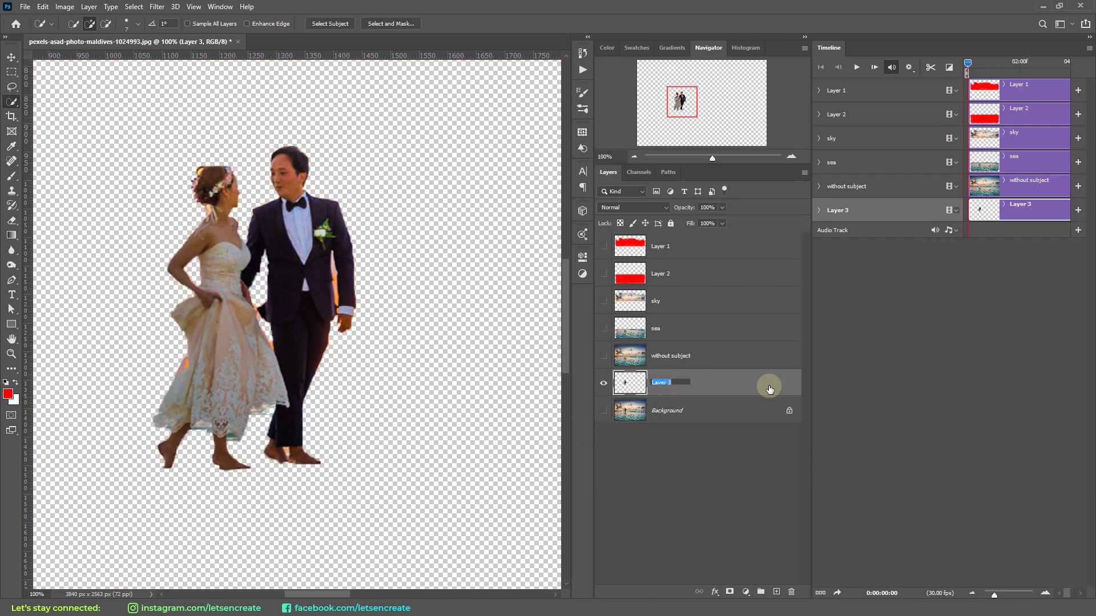
{"action": "type", "text": "subject"}
{"action": "key", "text": "Return"}
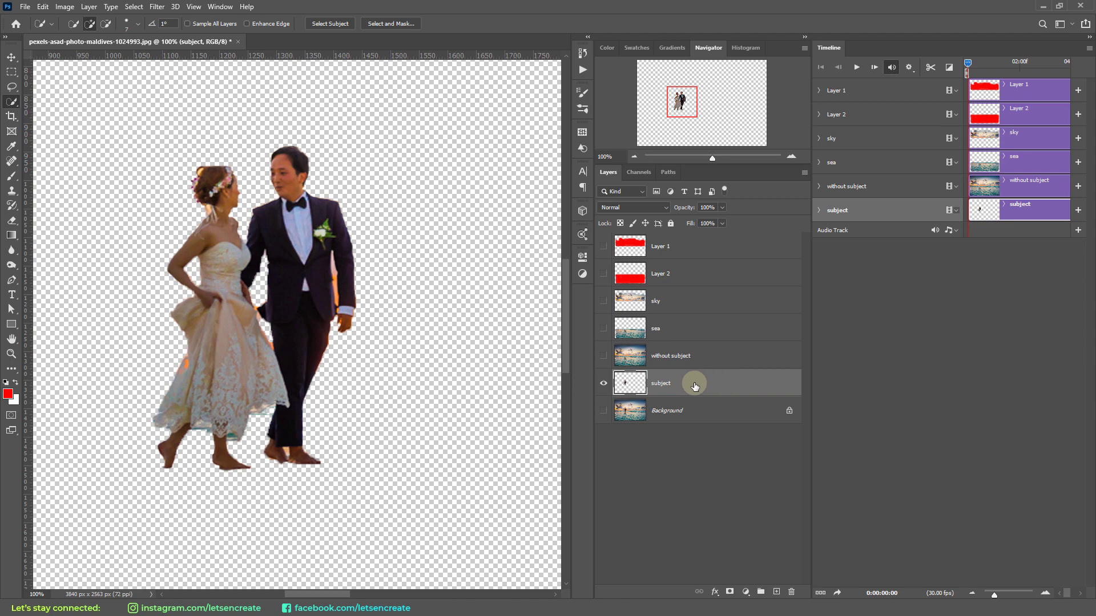
Move the subject layer directly above "sky" and show the sky, sea and "without subject" layers.
{"action": "left_click_drag", "start_coordinate": [694, 386], "coordinate": [694, 294]}
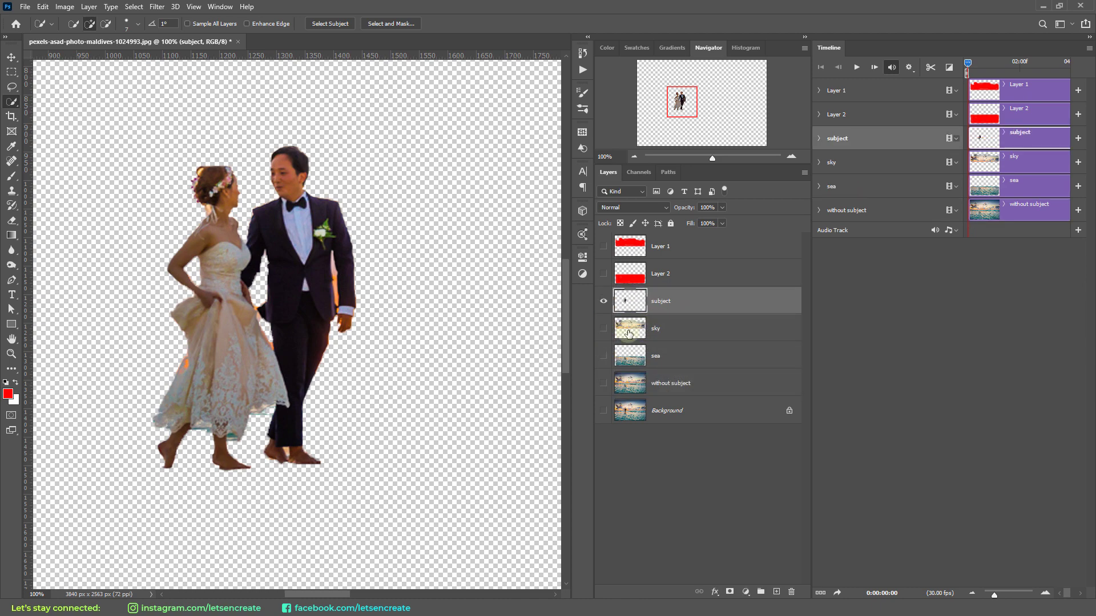
{"action": "left_click", "coordinate": [604, 328]}
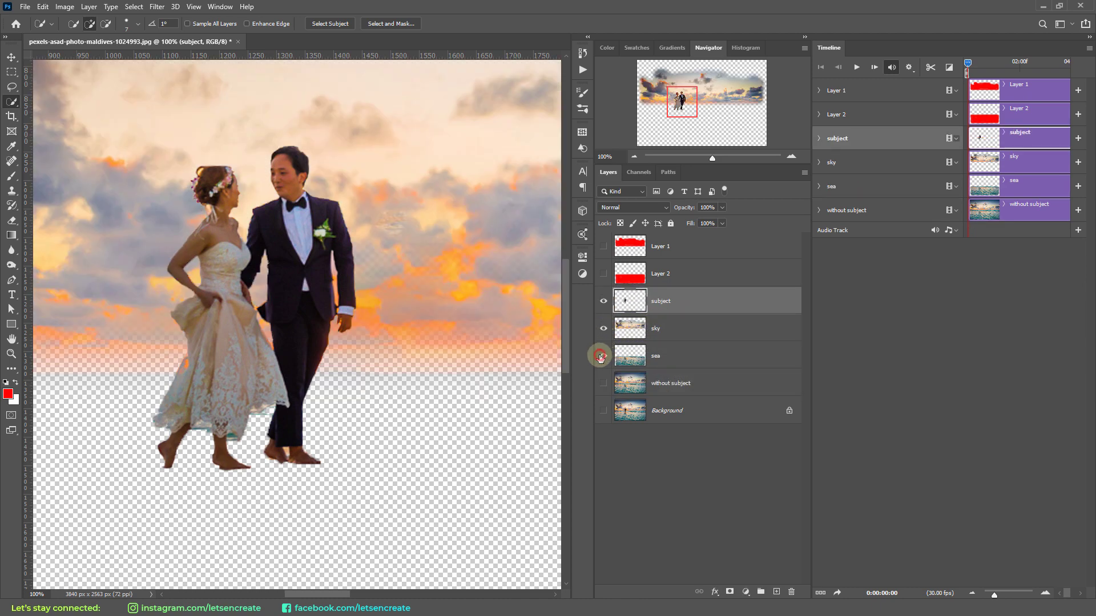
{"action": "left_click", "coordinate": [604, 355]}
{"action": "left_click", "coordinate": [603, 384]}
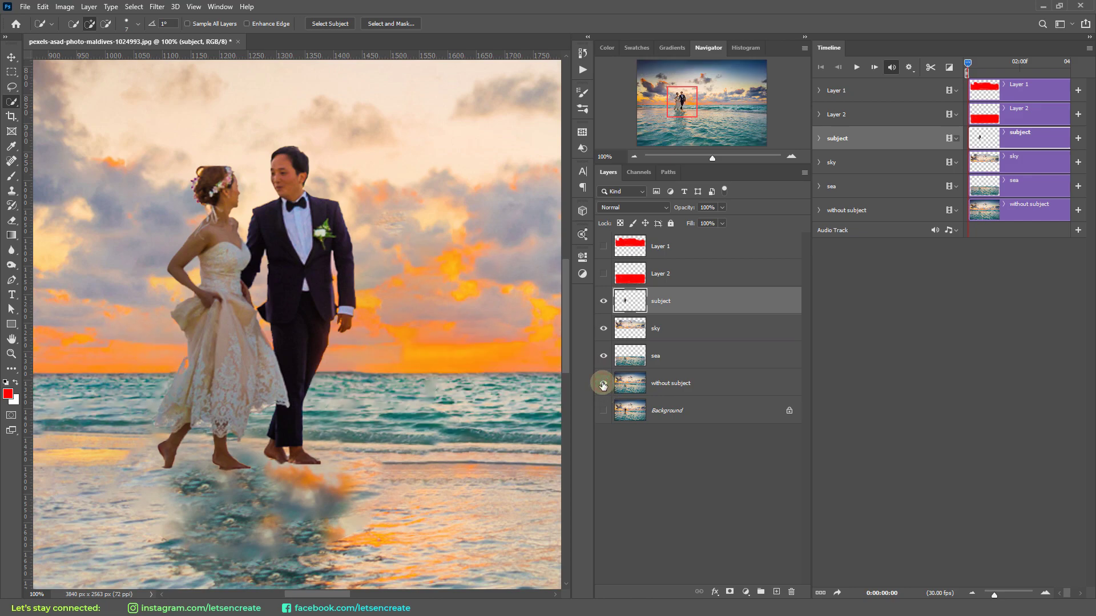
Delete the two red painted layers, Layer 1 and Layer 2.
{"action": "key", "text": "ctrl+minus"}
{"action": "left_click", "coordinate": [641, 328]}
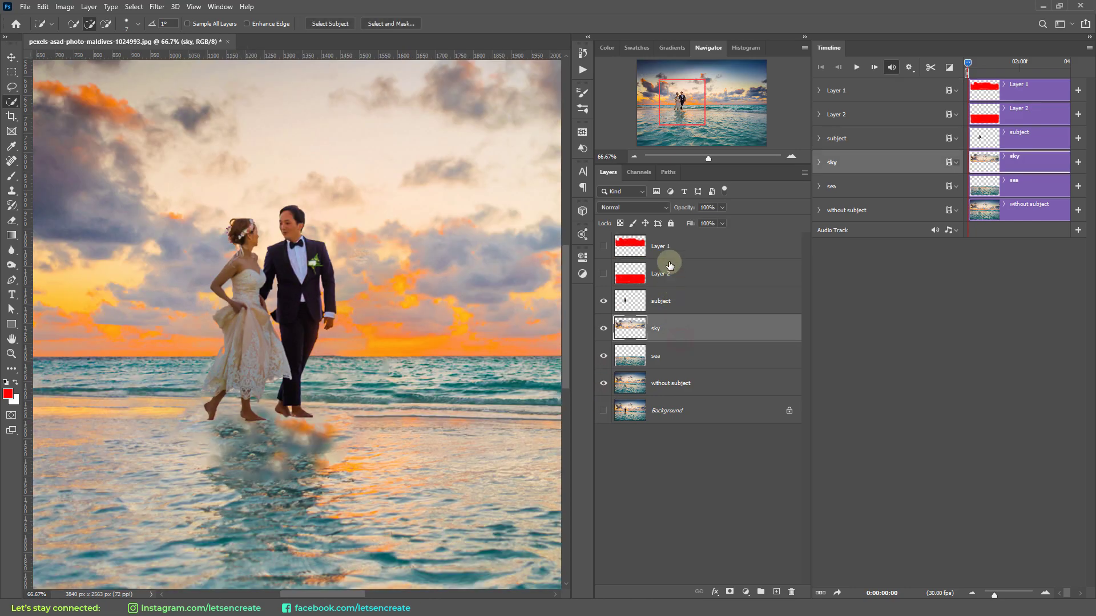
{"action": "left_click", "coordinate": [671, 250]}
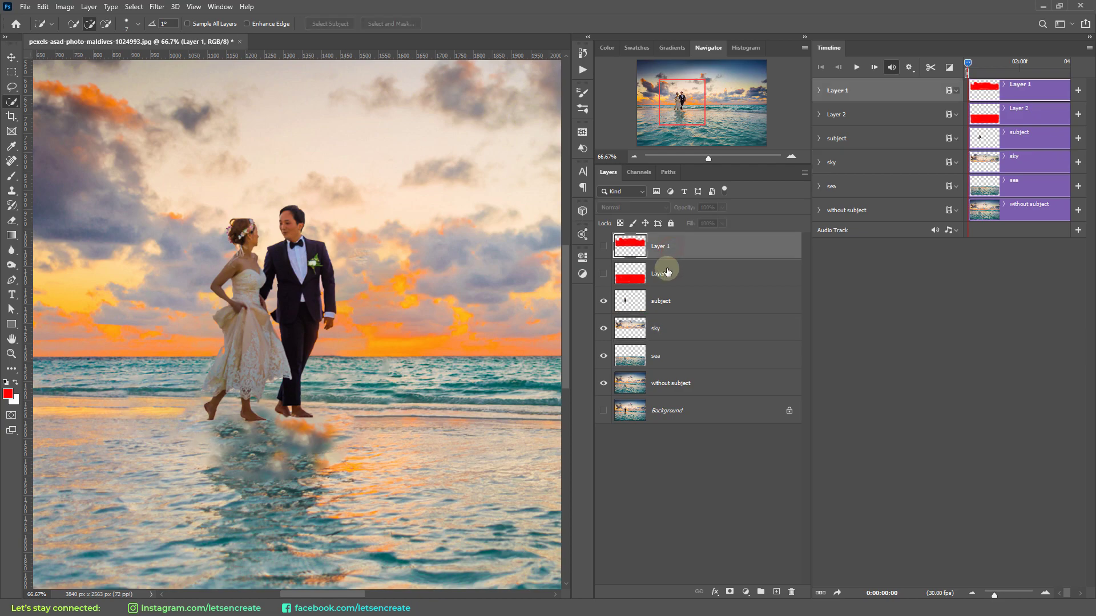
{"action": "left_click", "coordinate": [668, 272], "text": "shift"}
{"action": "key", "text": "Delete"}
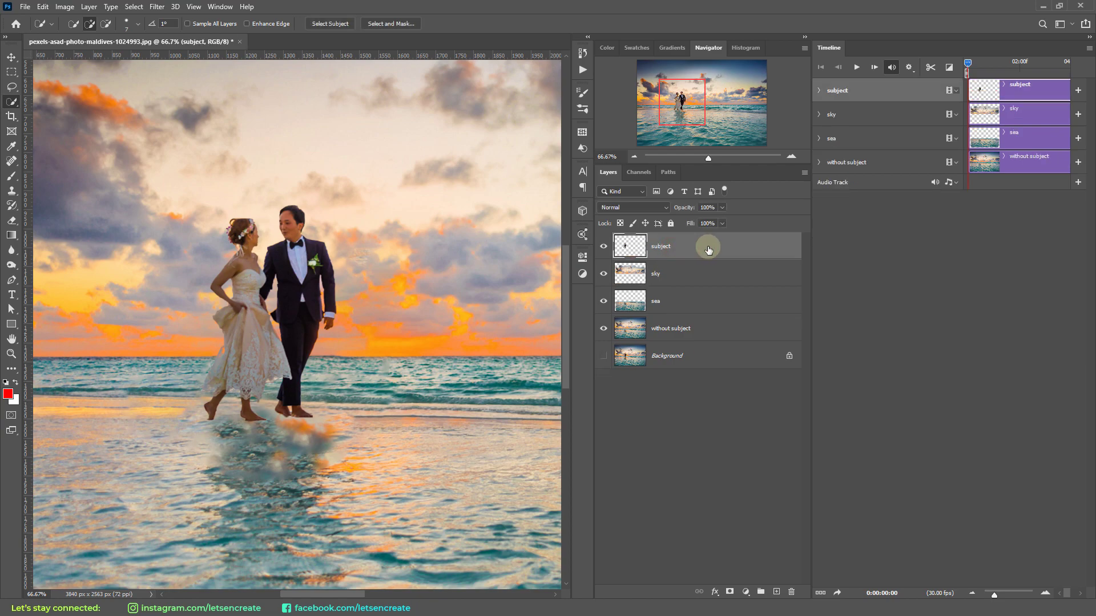
Show the Background layer so all layers are visible across the whole photo.
{"action": "key", "text": "ctrl+minus"}
{"action": "left_click", "coordinate": [603, 356]}
{"action": "key", "text": "ctrl+minus"}
{"action": "key", "text": "ctrl+minus"}
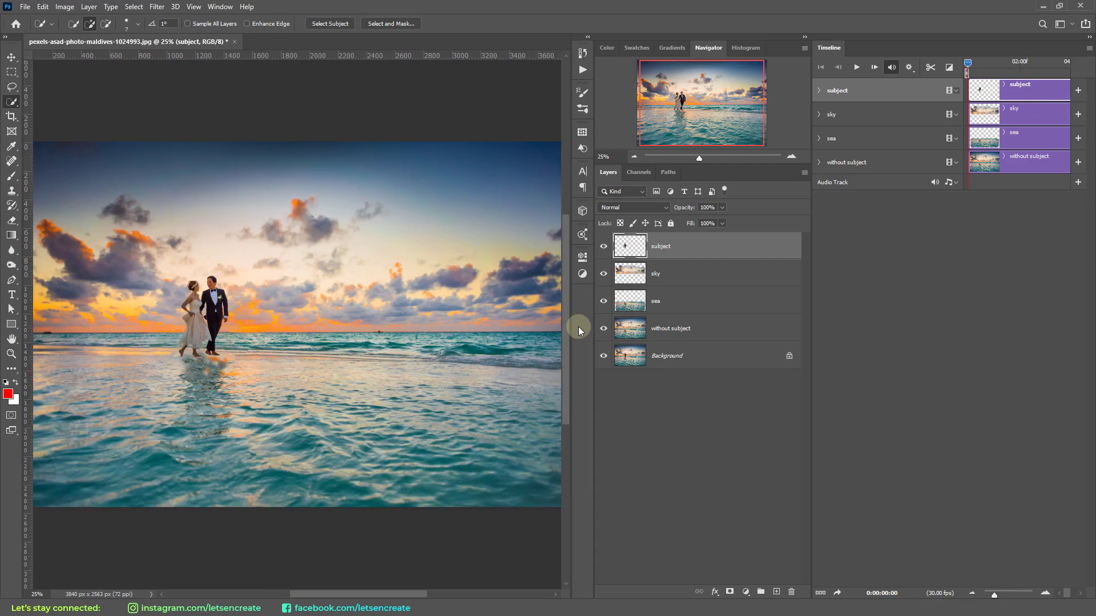
Widen the Timeline panel and magnify its time scale slightly.
{"action": "left_click_drag", "start_coordinate": [810, 315], "coordinate": [748, 320]}
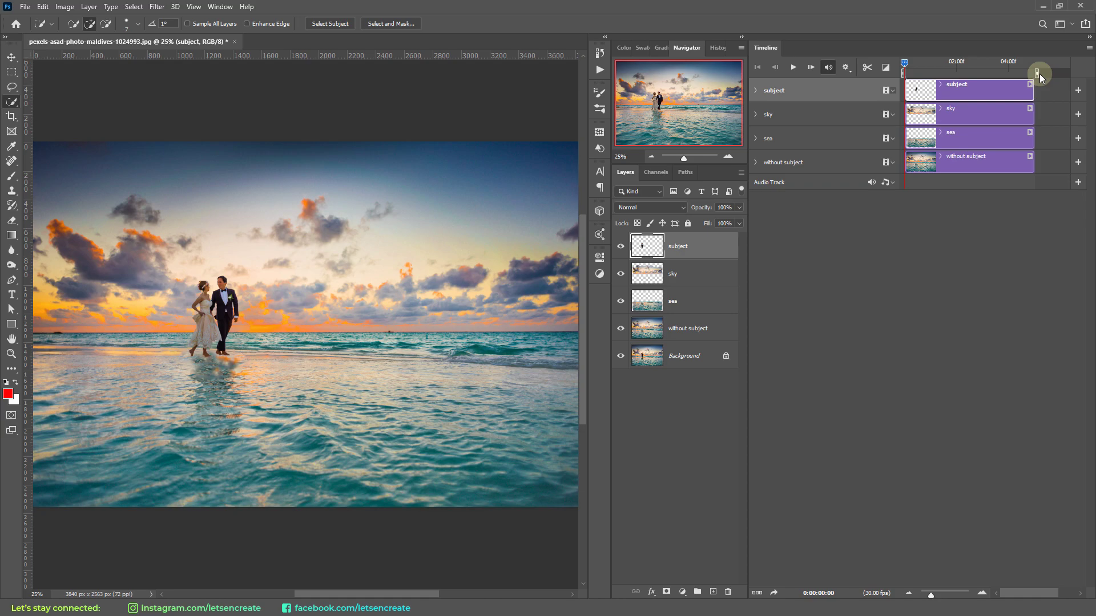
{"action": "left_click_drag", "start_coordinate": [748, 403], "coordinate": [741, 403]}
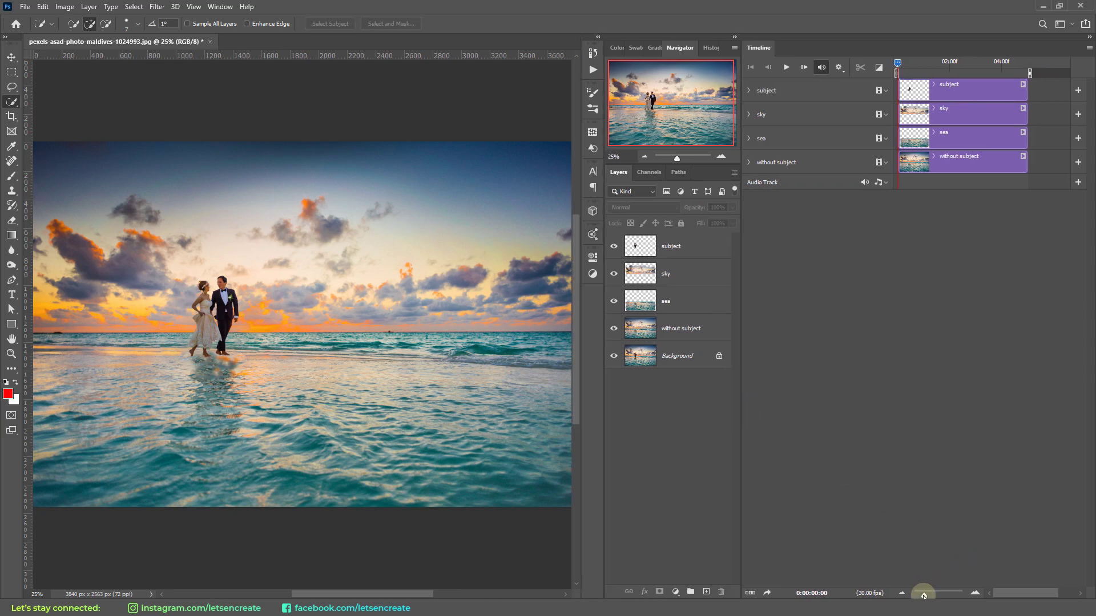
{"action": "left_click_drag", "start_coordinate": [923, 594], "coordinate": [925, 595]}
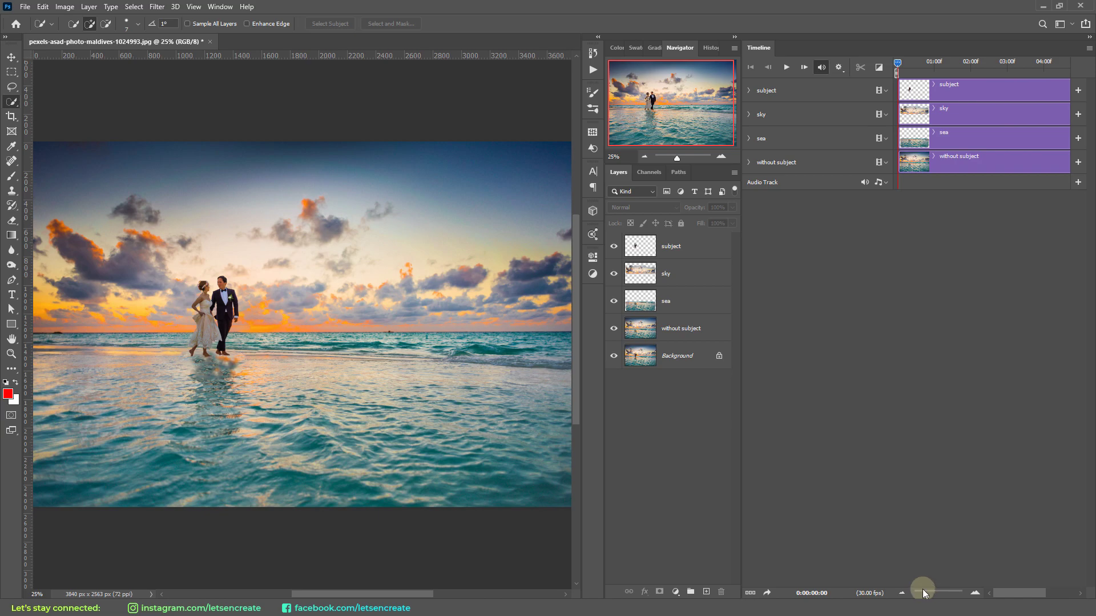
Convert the "subject" and "sky" layers to smart objects.
{"action": "left_click_drag", "start_coordinate": [742, 283], "coordinate": [724, 283]}
{"action": "left_click", "coordinate": [655, 251]}
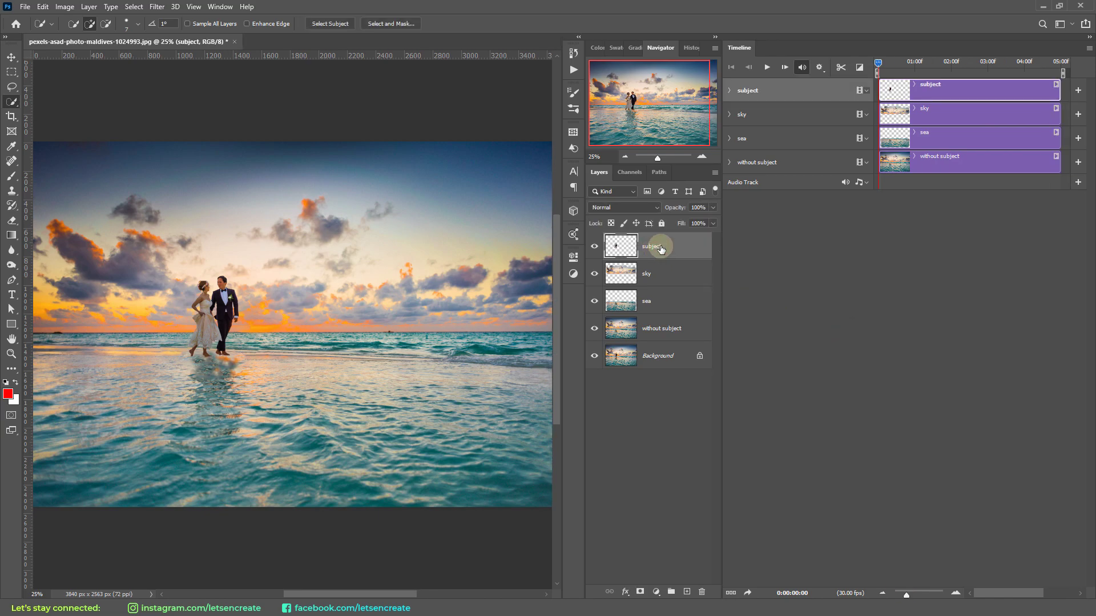
{"action": "right_click", "coordinate": [660, 251]}
{"action": "left_click", "coordinate": [742, 274]}
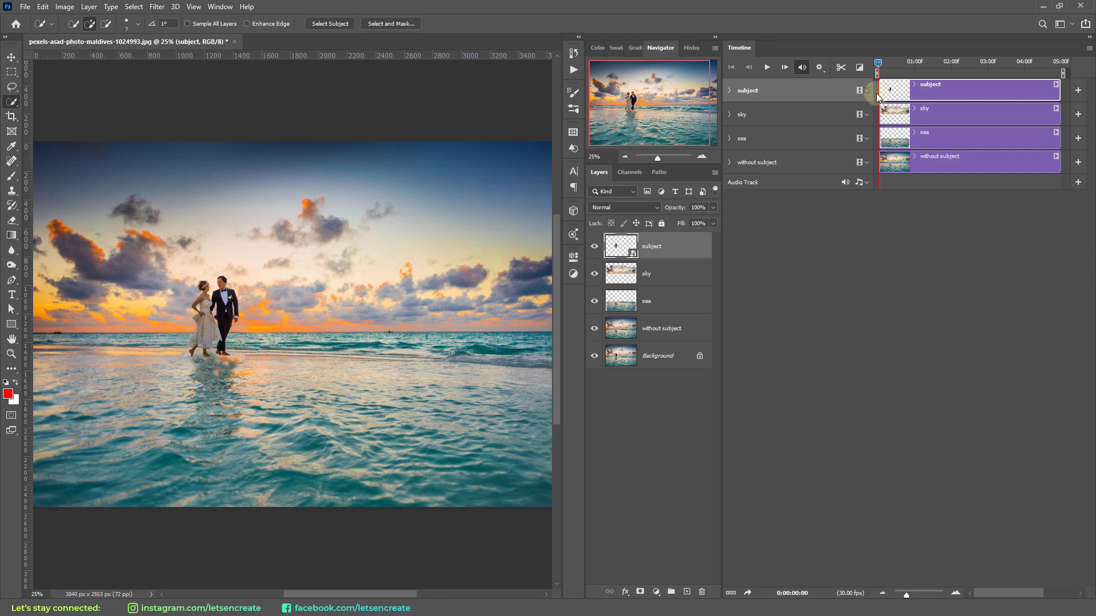
{"action": "right_click", "coordinate": [667, 268]}
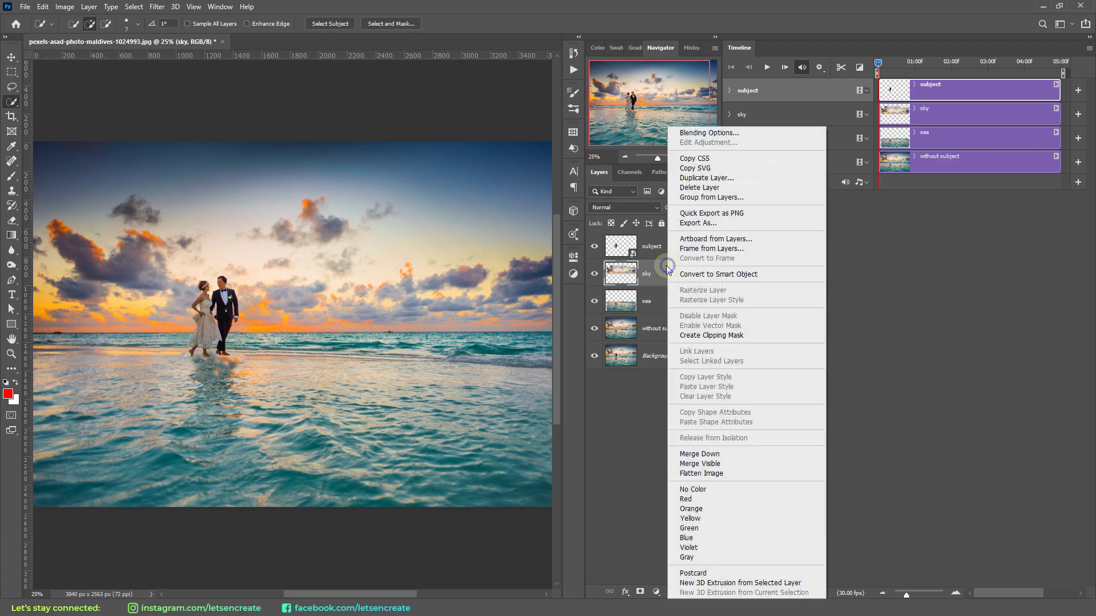
{"action": "left_click", "coordinate": [719, 274]}
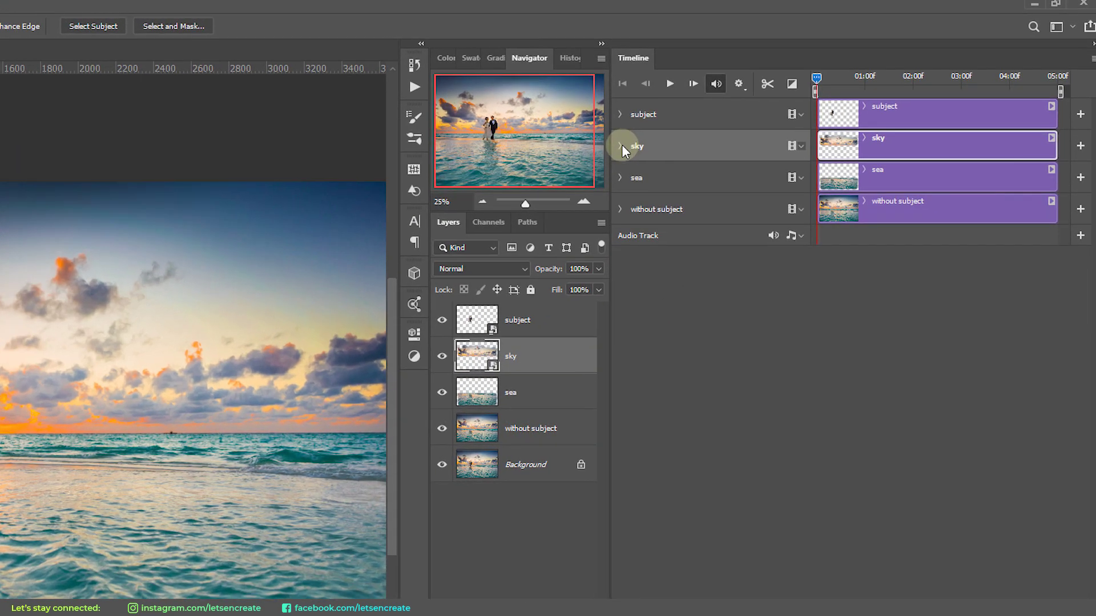
Convert the "sea" layer to a smart object and expand the sky and sea tracks to show their Transform properties.
{"action": "left_click", "coordinate": [729, 114]}
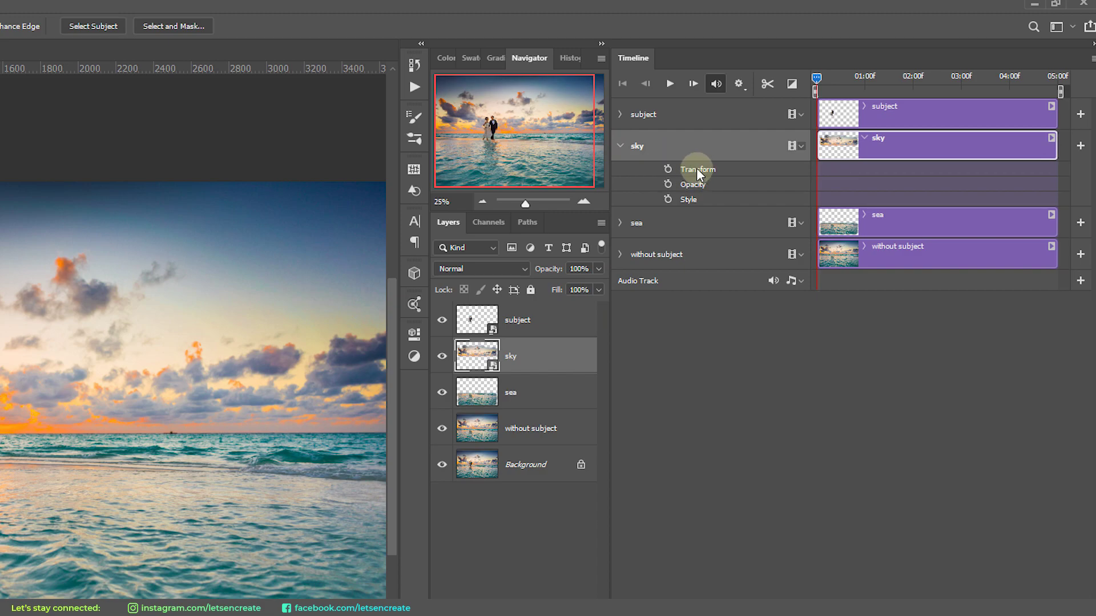
{"action": "left_click", "coordinate": [619, 222]}
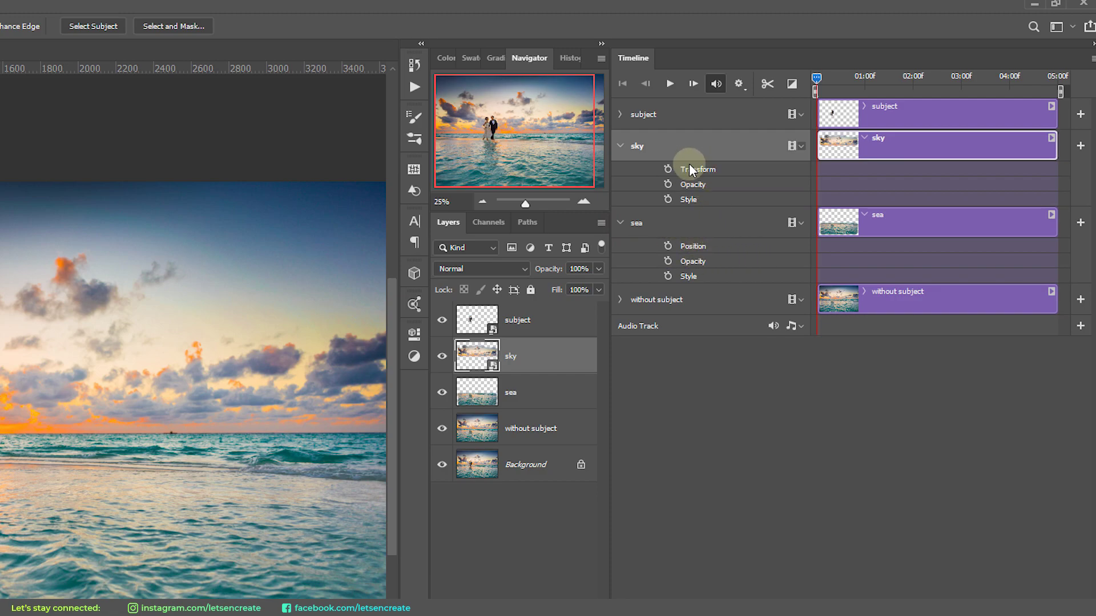
{"action": "left_click", "coordinate": [529, 391]}
{"action": "right_click", "coordinate": [536, 391]}
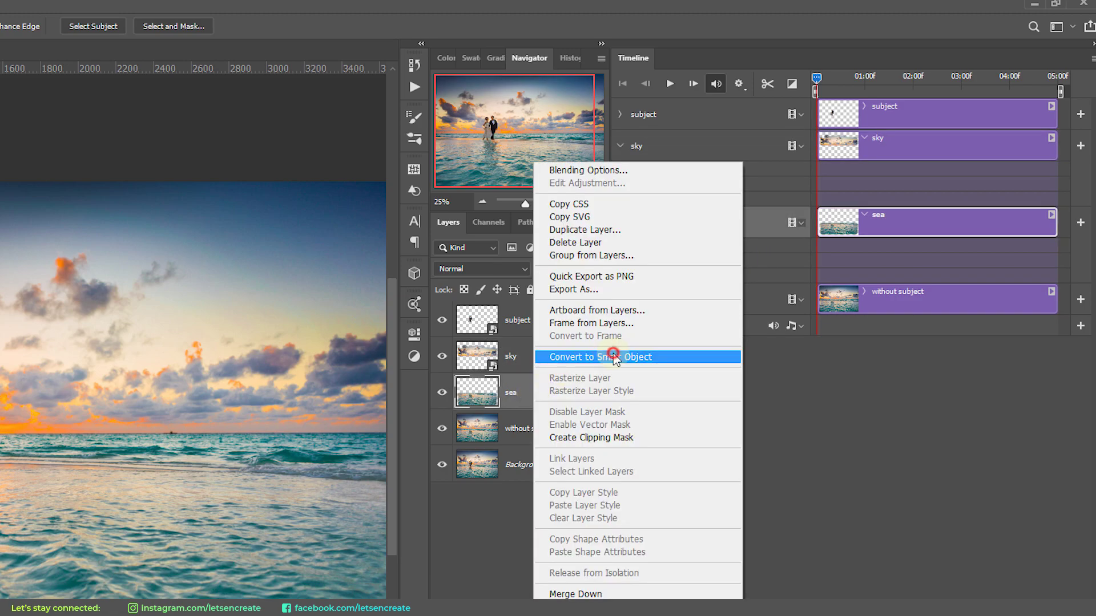
{"action": "left_click", "coordinate": [545, 358]}
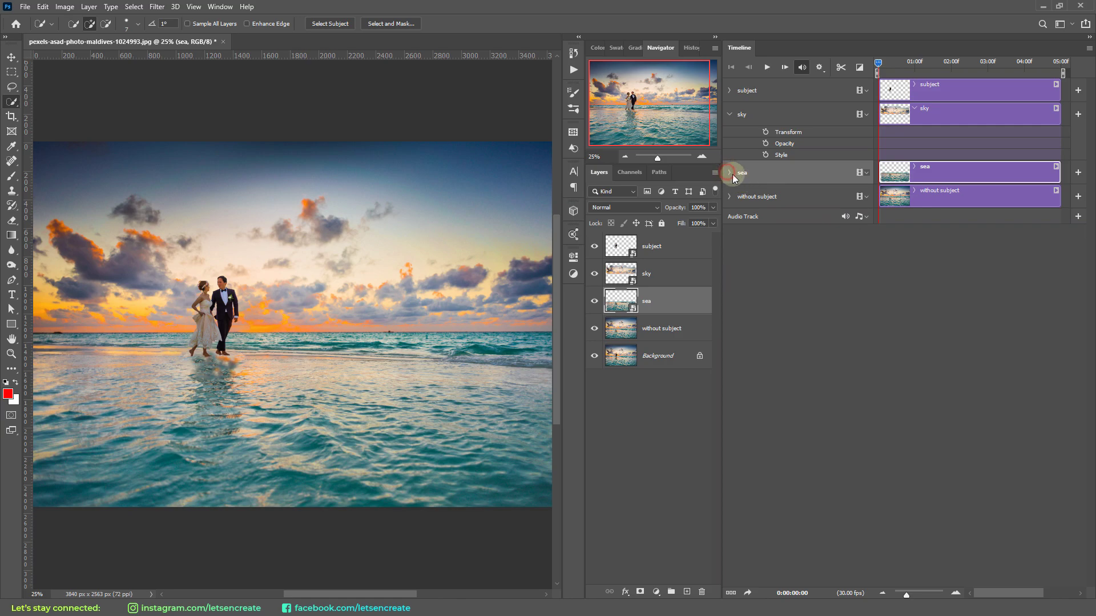
{"action": "left_click", "coordinate": [730, 172]}
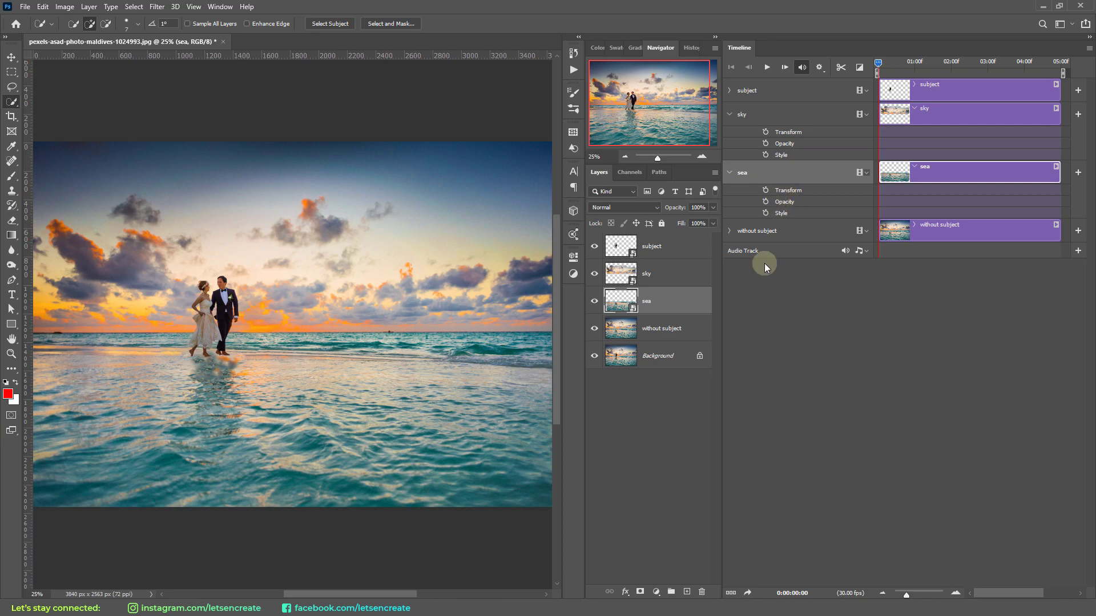
Add a Transform keyframe to the sky track at 0:00:00:00 and shift the sky horizontally to the left with the Move tool.
{"action": "left_click", "coordinate": [655, 275]}
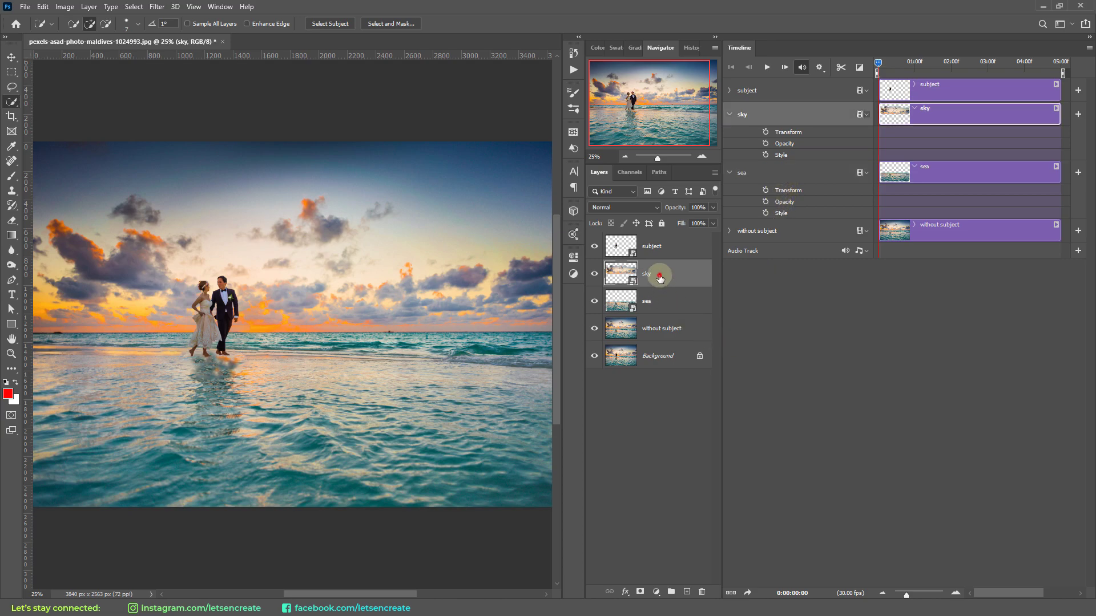
{"action": "left_click", "coordinate": [765, 132]}
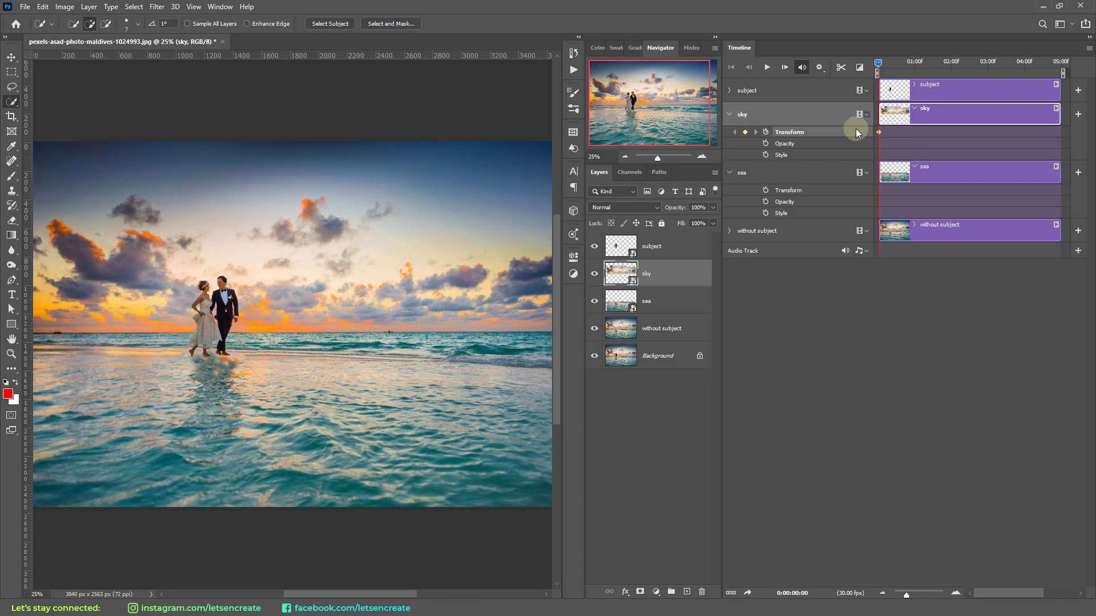
{"action": "left_click", "coordinate": [12, 58]}
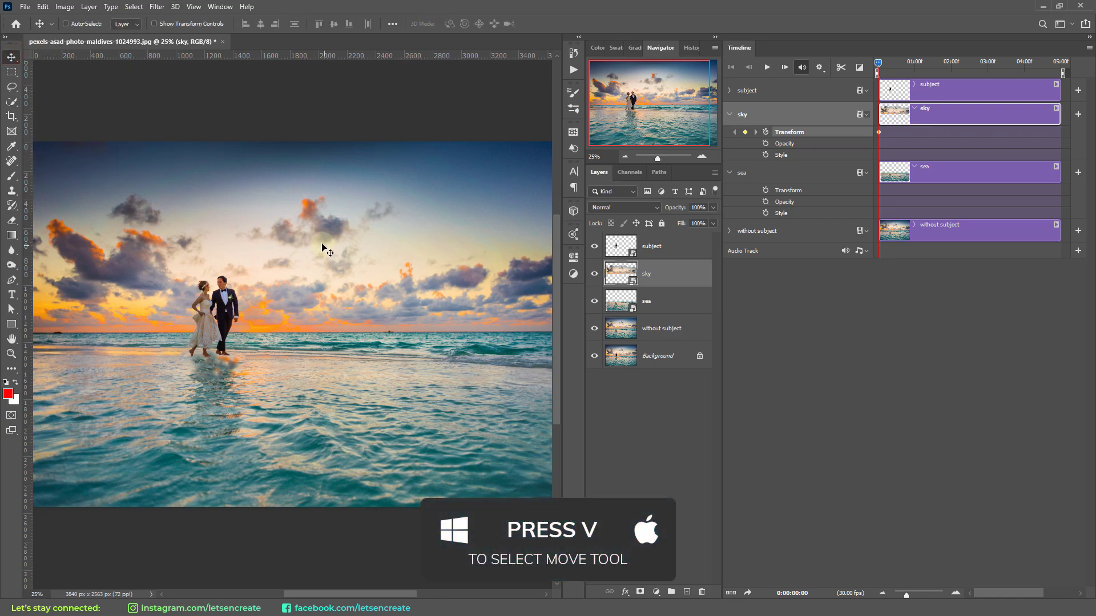
{"action": "left_click_drag", "start_coordinate": [389, 278], "coordinate": [327, 277]}
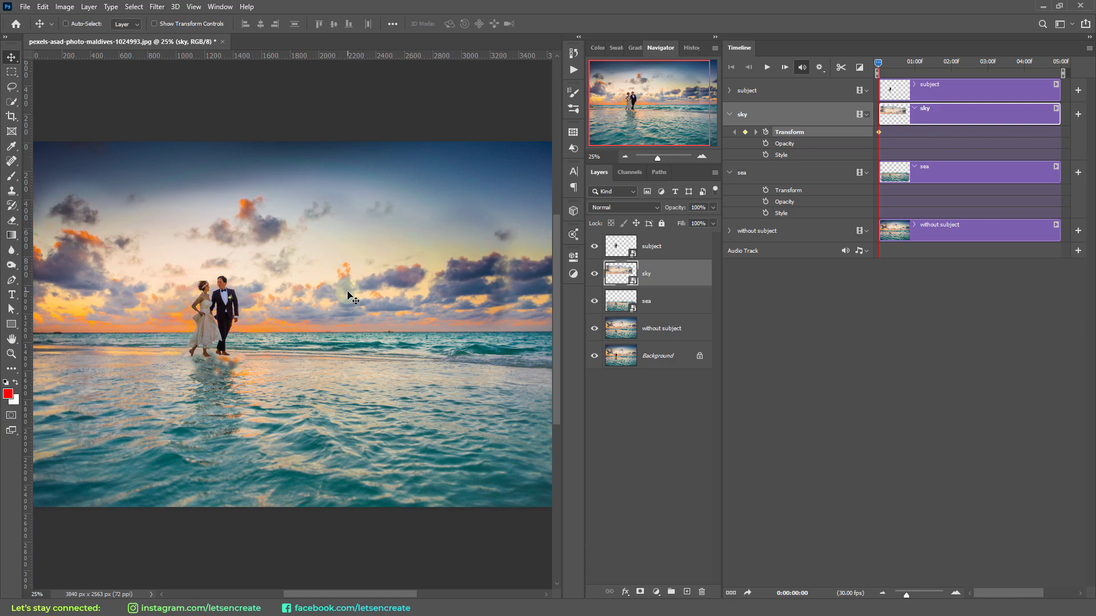
Record an end keyframe for the sky at 0:00:04:29 by shifting it horizontally to the right.
{"action": "left_click_drag", "start_coordinate": [878, 62], "coordinate": [1073, 63]}
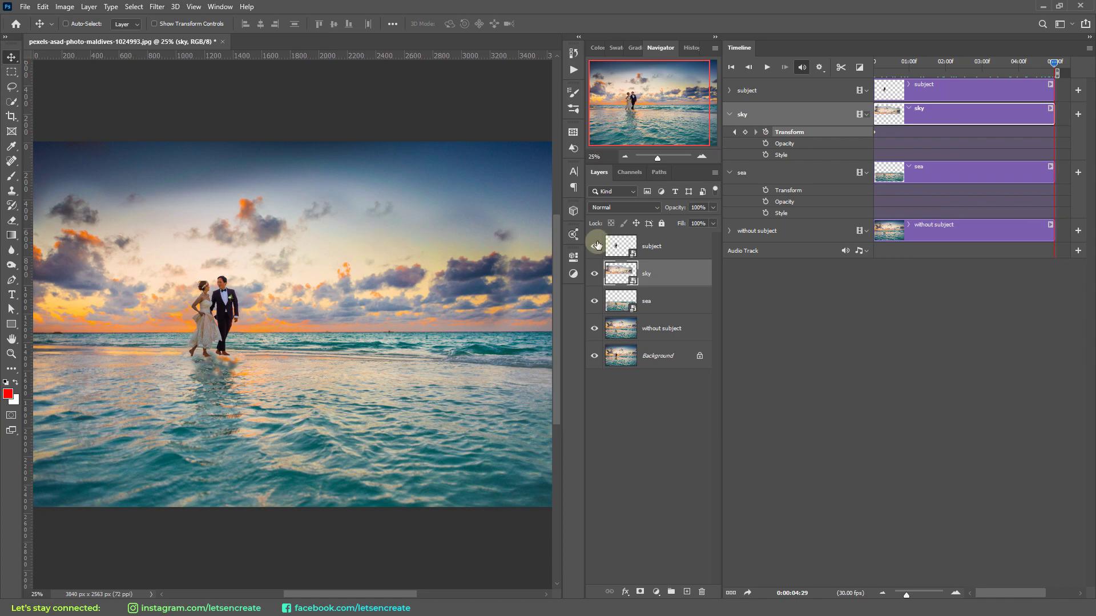
{"action": "left_click_drag", "start_coordinate": [242, 241], "coordinate": [293, 240]}
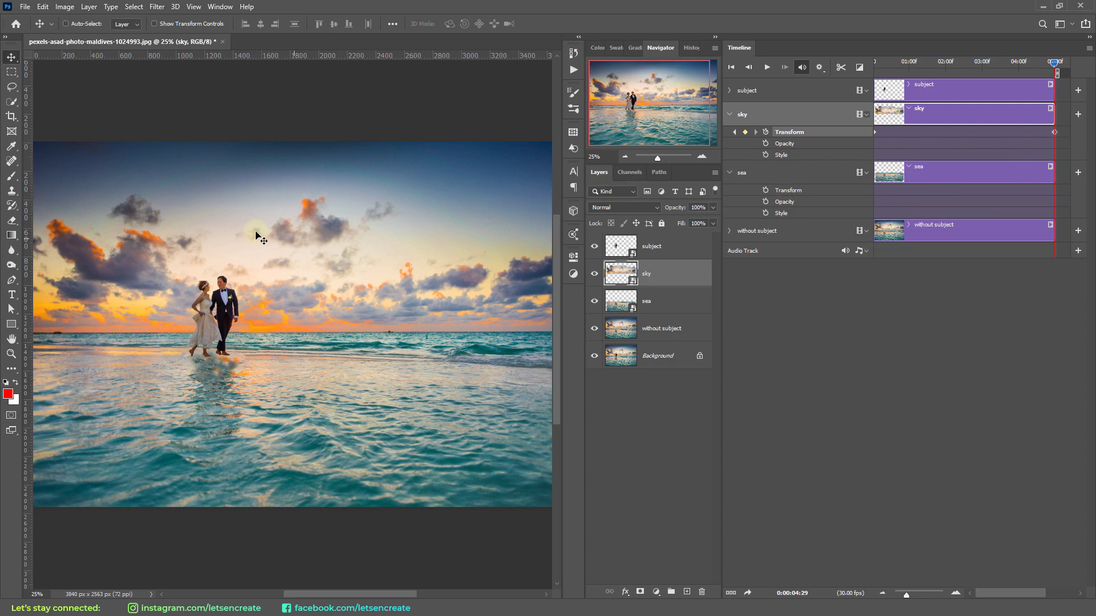
{"action": "key", "text": "ctrl+minus"}
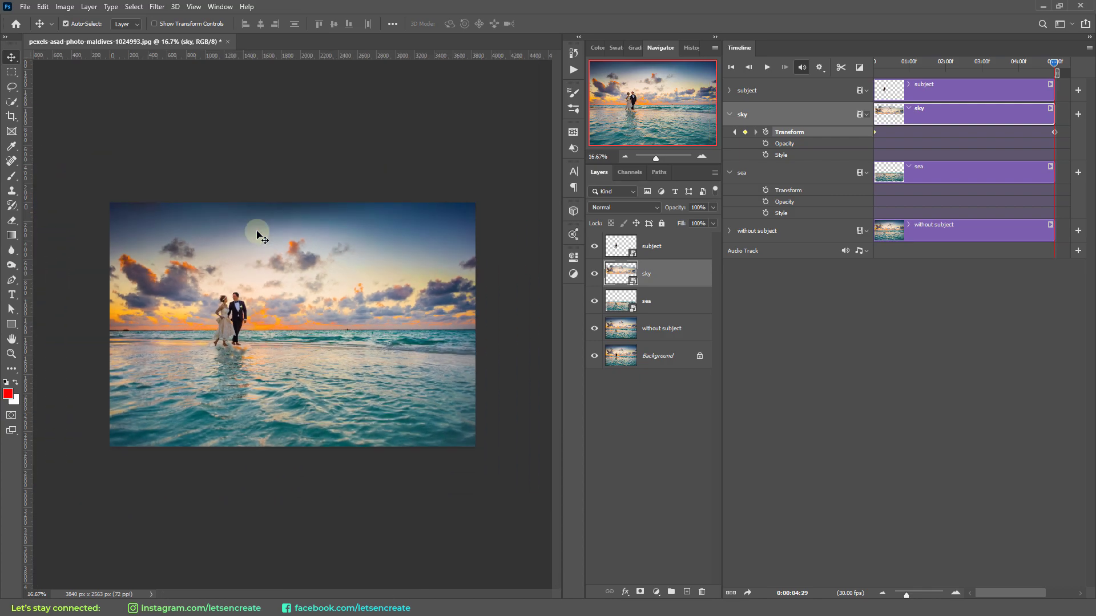
{"action": "key", "text": "ctrl+plus"}
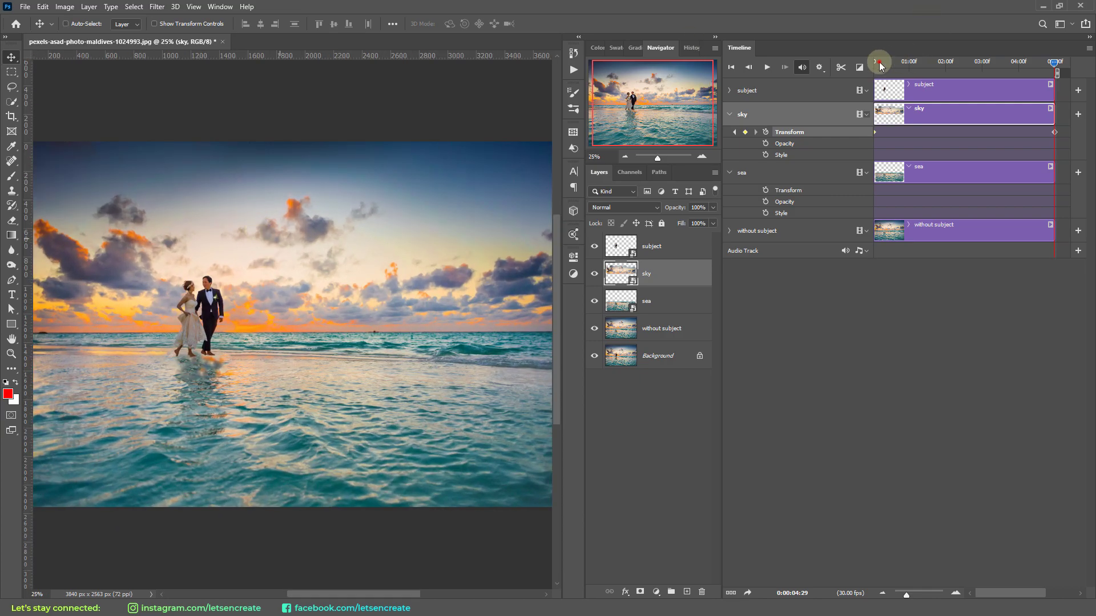
Scrub through the sky motion and shift the sky further right at the 0:00:04:29 keyframe.
{"action": "left_click", "coordinate": [879, 62]}
{"action": "mouse_move", "coordinate": [879, 64]}
{"action": "left_mouse_down"}
{"action": "mouse_move", "coordinate": [1053, 64]}
{"action": "mouse_move", "coordinate": [861, 68]}
{"action": "left_mouse_up"}
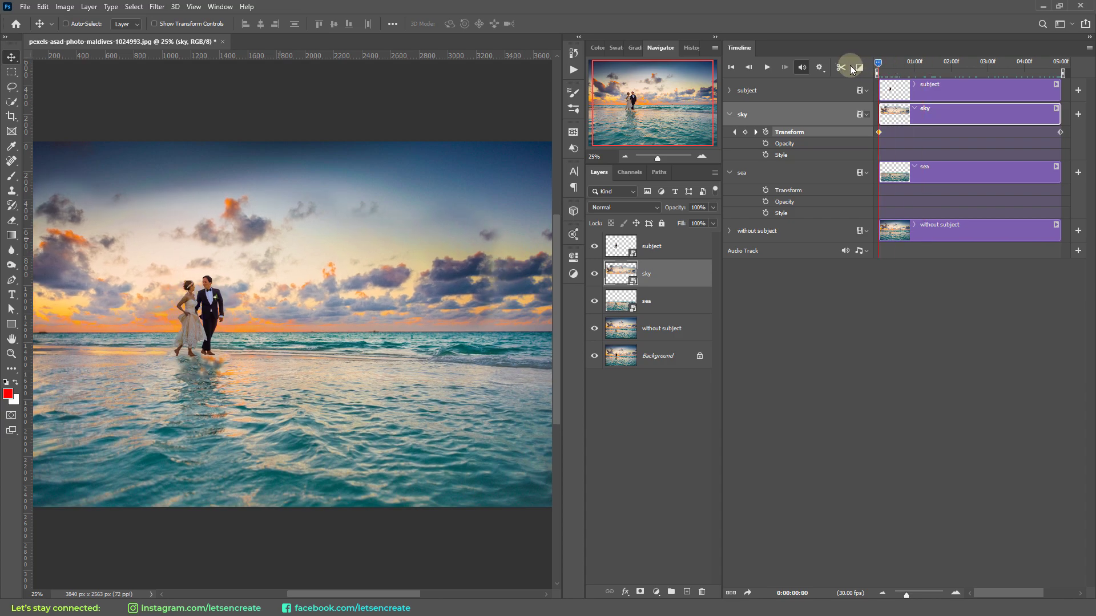
{"action": "left_click_drag", "start_coordinate": [880, 64], "coordinate": [994, 69]}
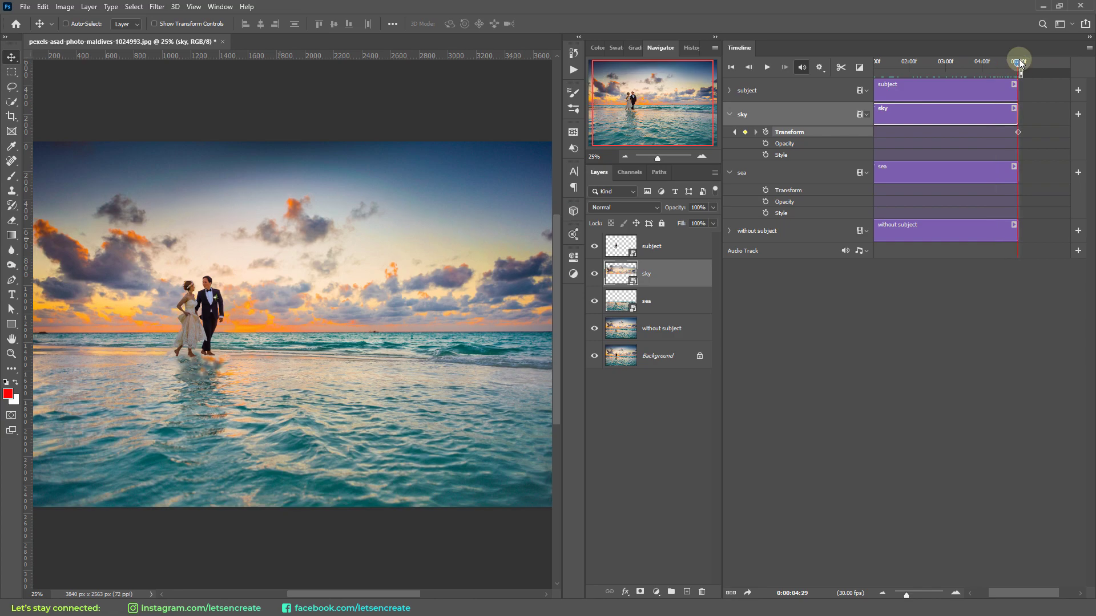
{"action": "left_click_drag", "start_coordinate": [153, 215], "coordinate": [191, 214]}
{"action": "left_click_drag", "start_coordinate": [293, 594], "coordinate": [274, 562]}
Play the sky animation from the start of the timeline to check the cloud movement.
{"action": "left_click_drag", "start_coordinate": [882, 63], "coordinate": [771, 74]}
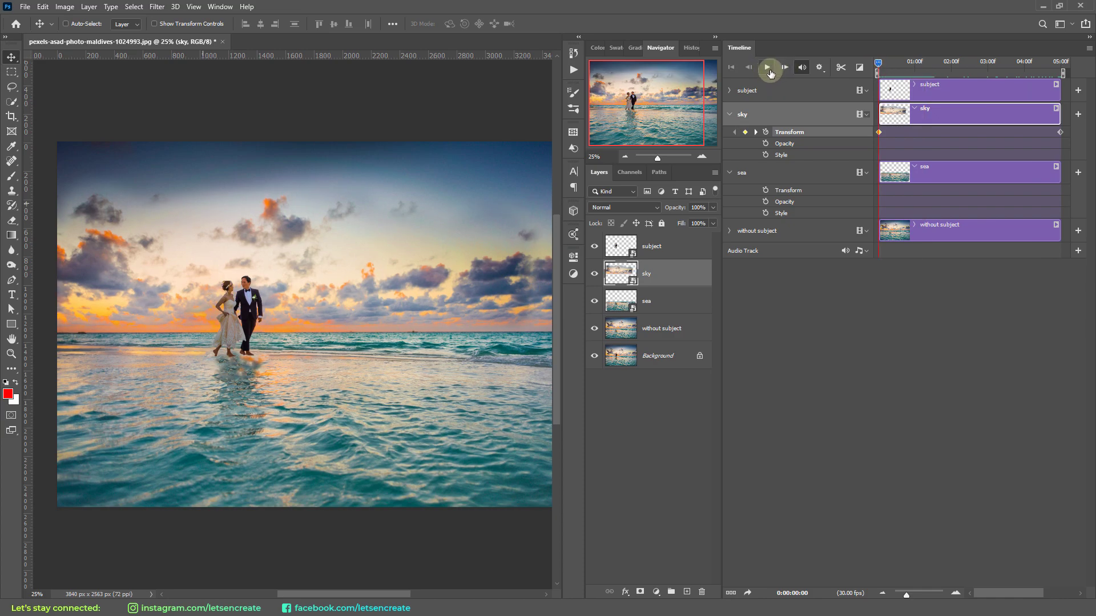
{"action": "left_click", "coordinate": [769, 68]}
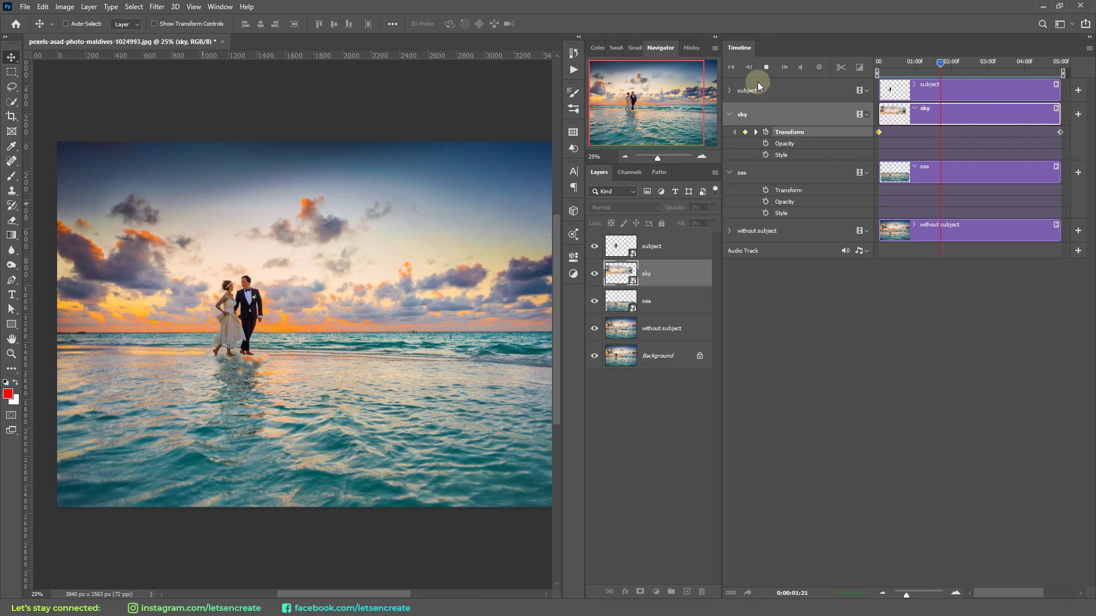
{"action": "left_click", "coordinate": [766, 66]}
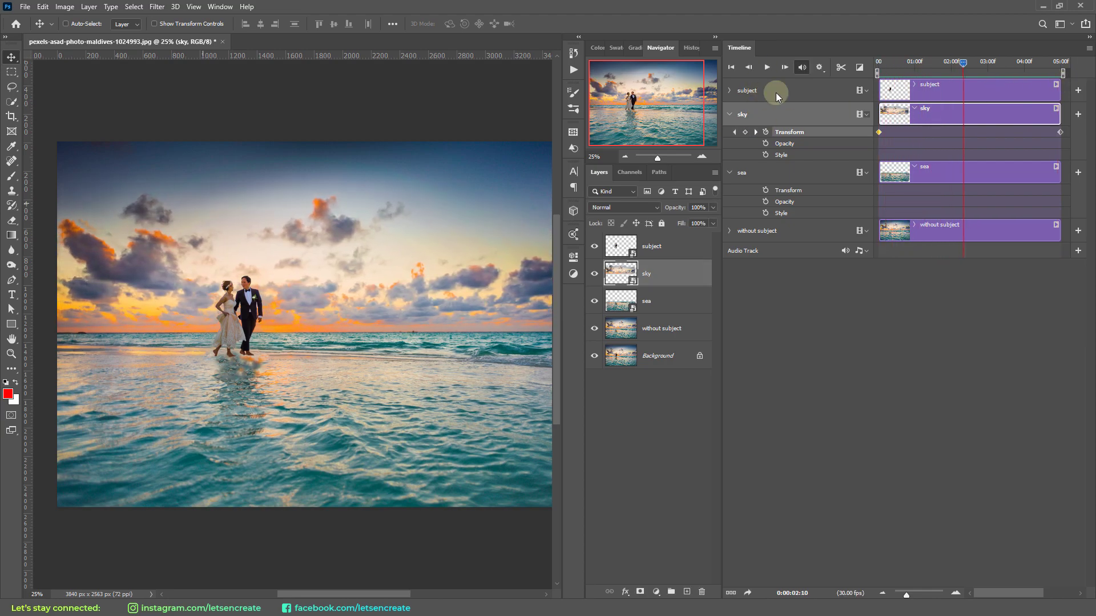
{"action": "left_click", "coordinate": [820, 68]}
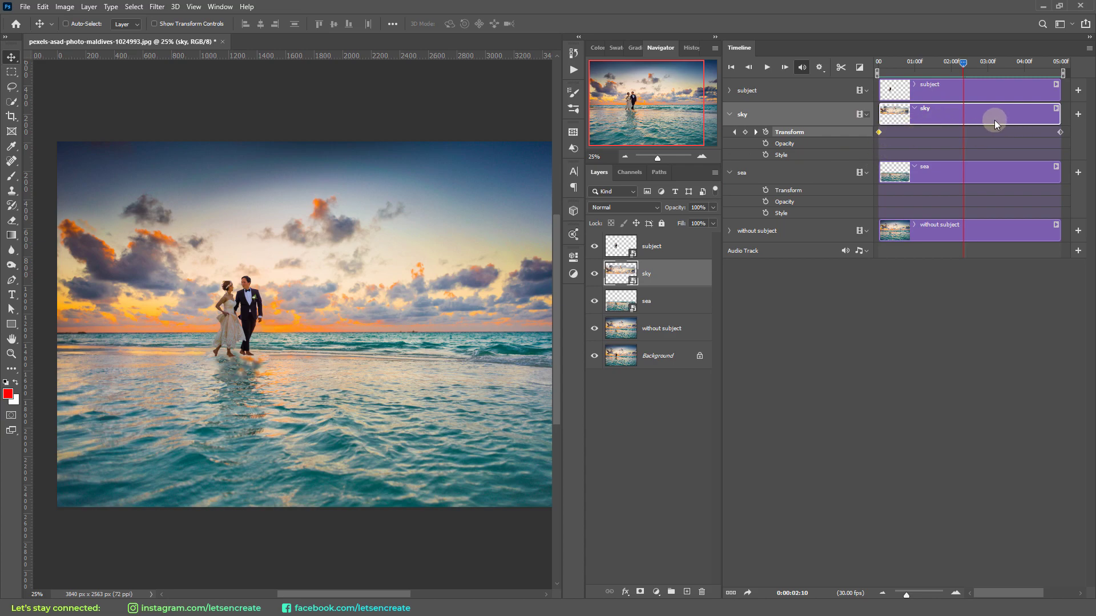
Duplicate the "sky" layer with its keyframes and expand the duplicate's timeline track.
{"action": "right_click", "coordinate": [662, 275]}
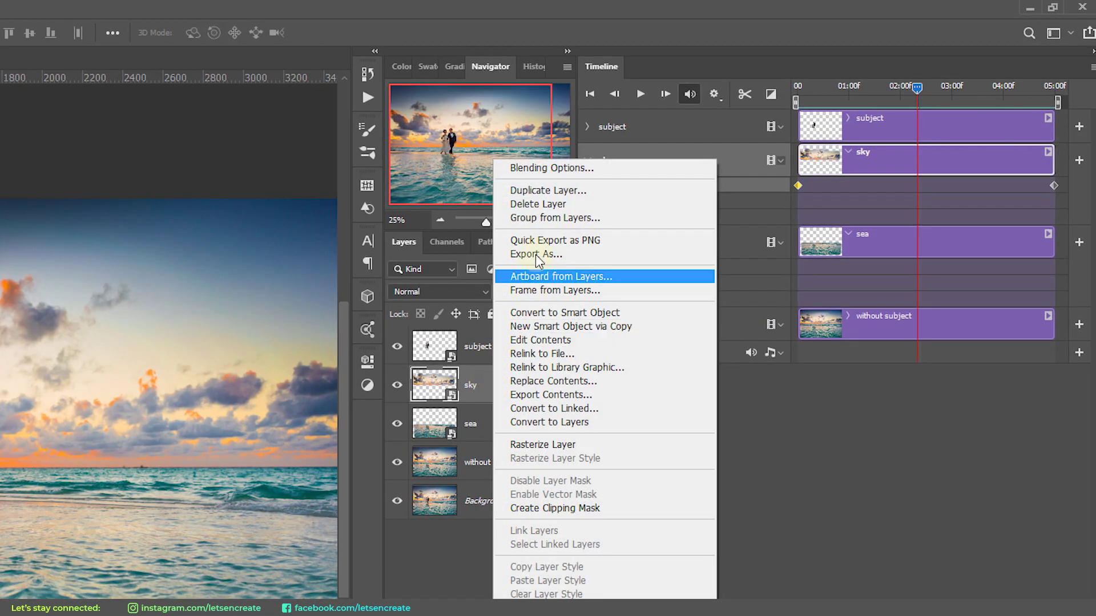
{"action": "left_click", "coordinate": [544, 192]}
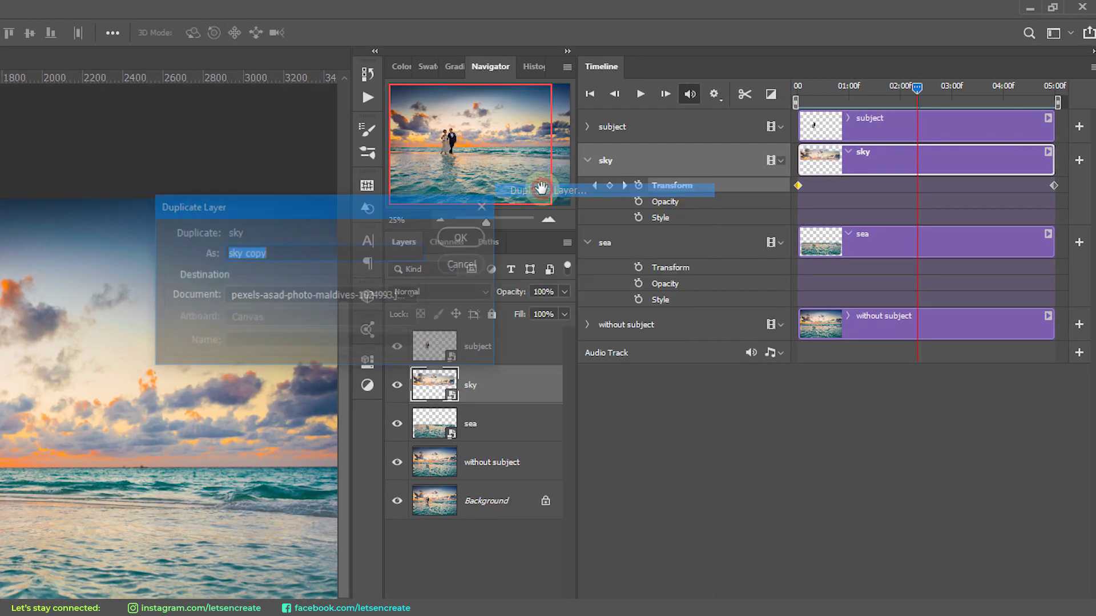
{"action": "left_click", "coordinate": [465, 239]}
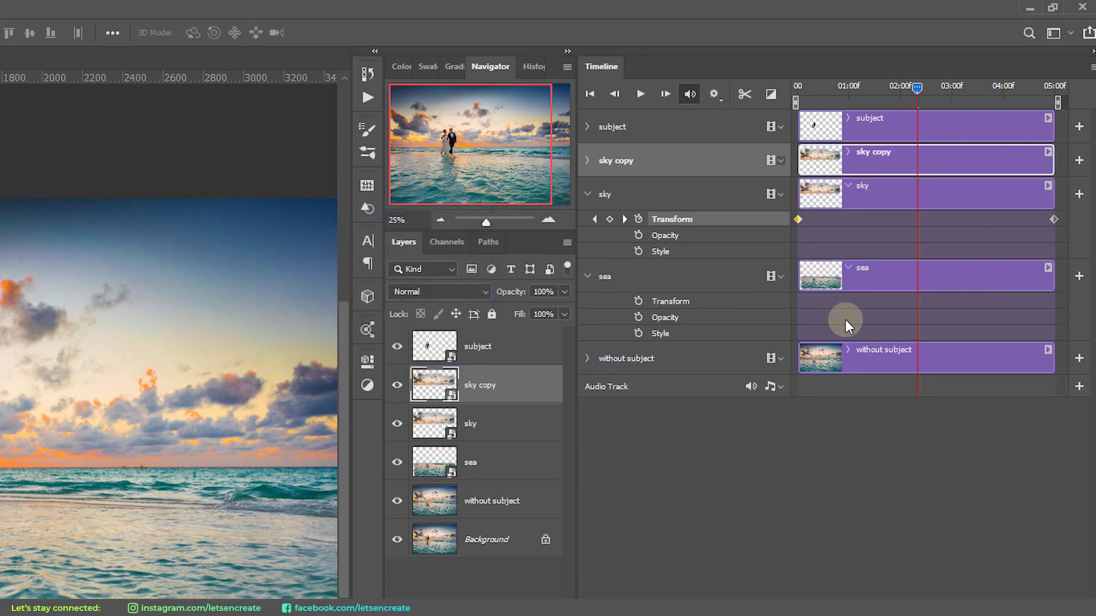
{"action": "left_click", "coordinate": [587, 161]}
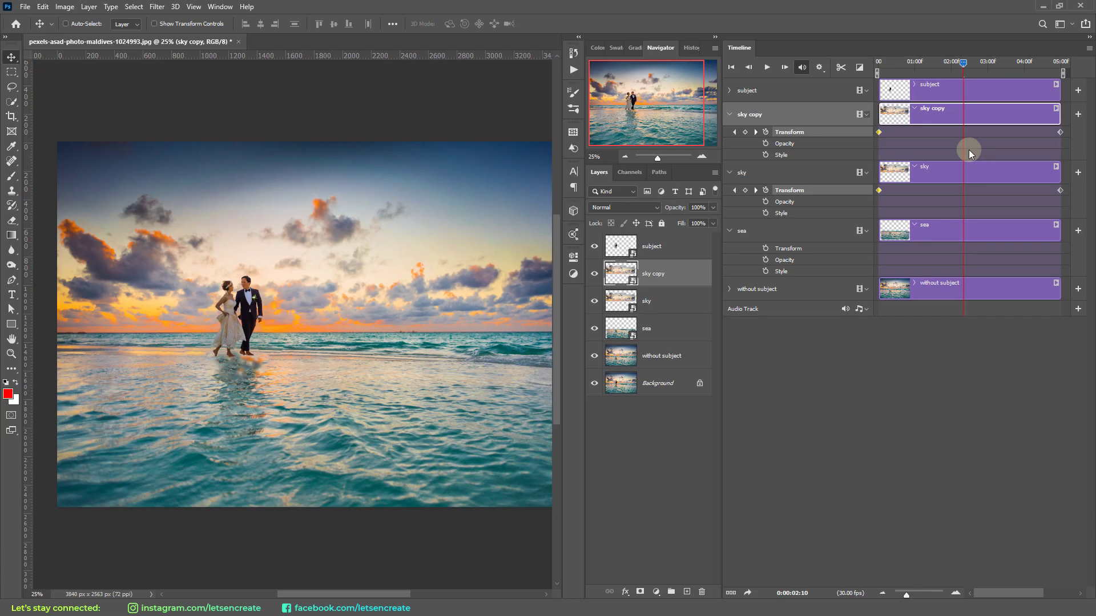
Duplicate the "sky copy" layer with its keyframes and expand the new layer's timeline track.
{"action": "right_click", "coordinate": [677, 277]}
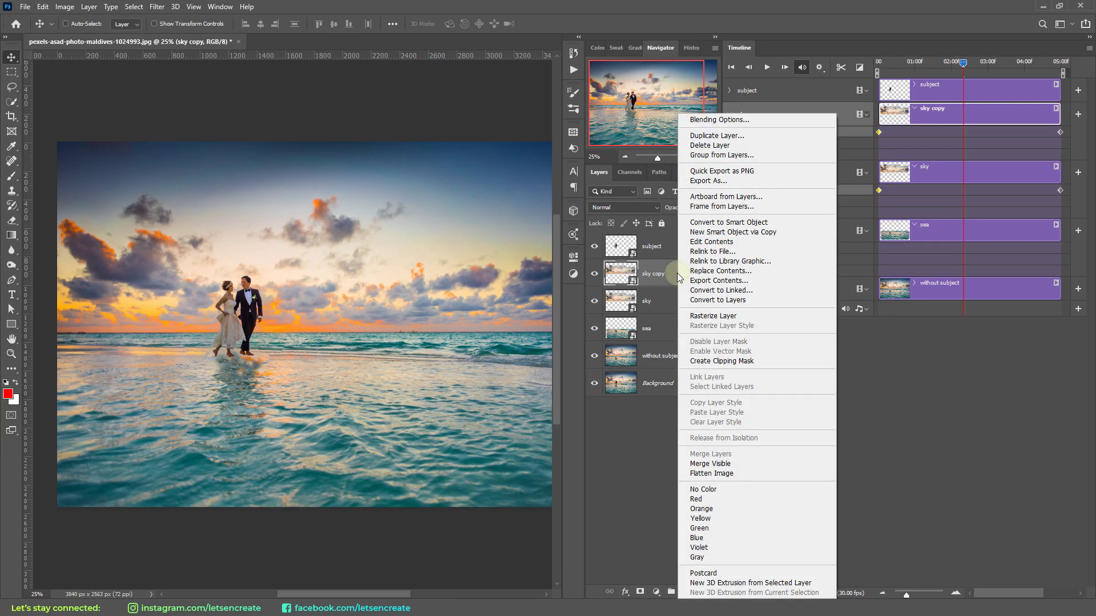
{"action": "left_click", "coordinate": [715, 136]}
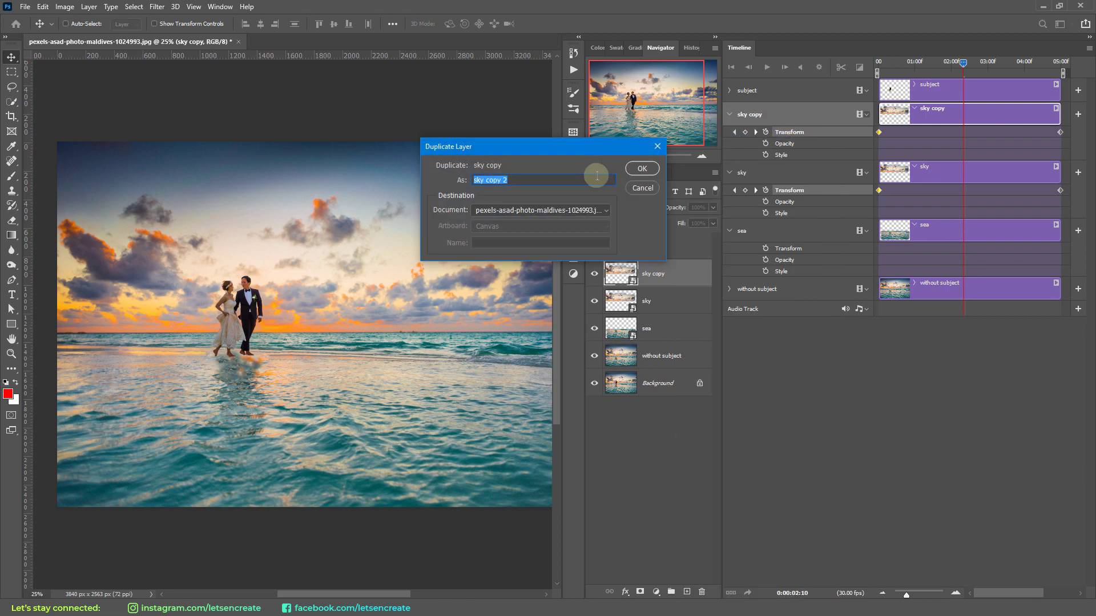
{"action": "left_click", "coordinate": [641, 168]}
{"action": "left_click", "coordinate": [728, 114]}
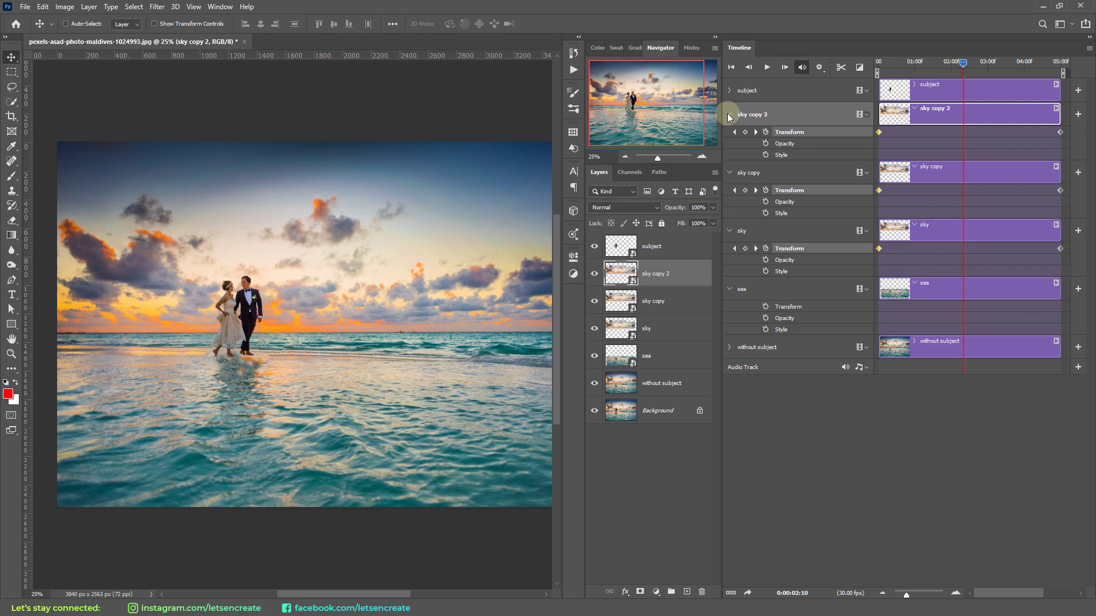
Group the three sky layers, name the group "sky group" and expand it to show its layers.
{"action": "left_click", "coordinate": [688, 306]}
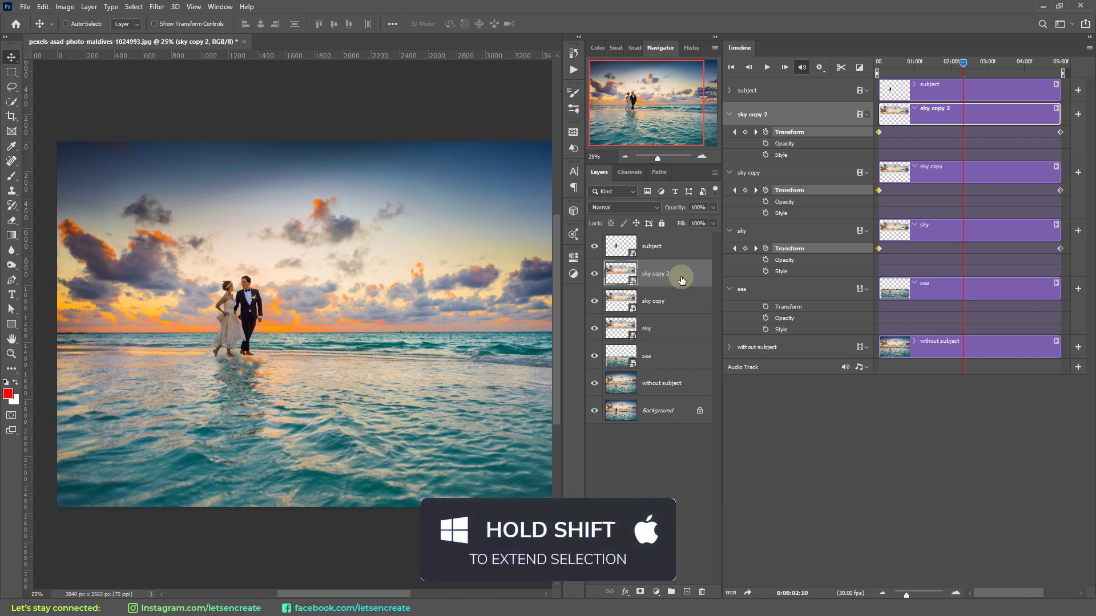
{"action": "left_click", "coordinate": [665, 329], "text": "shift"}
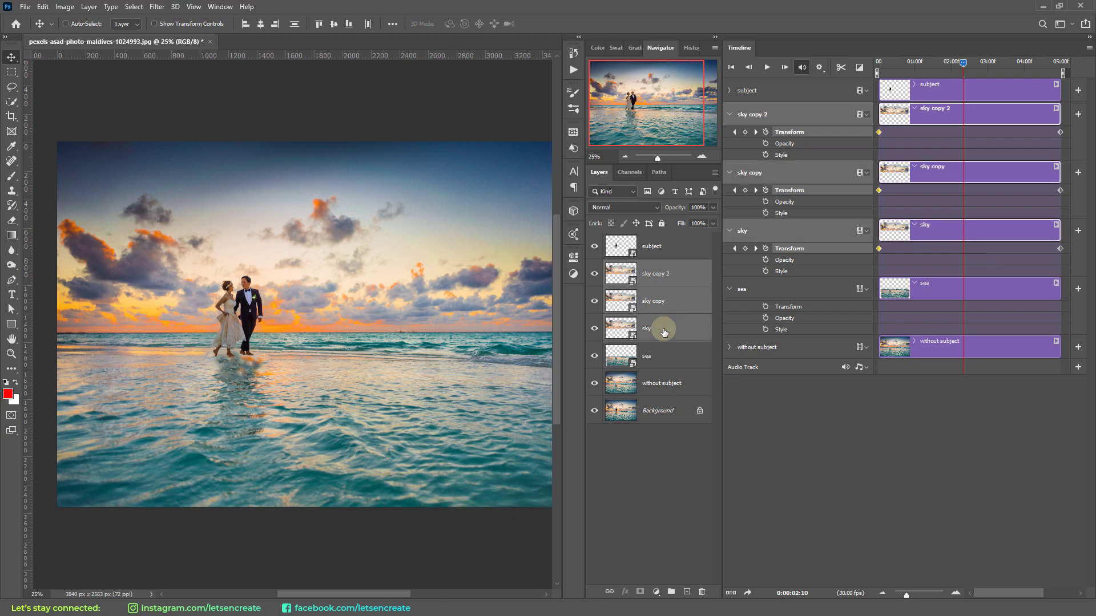
{"action": "key", "text": "ctrl"}
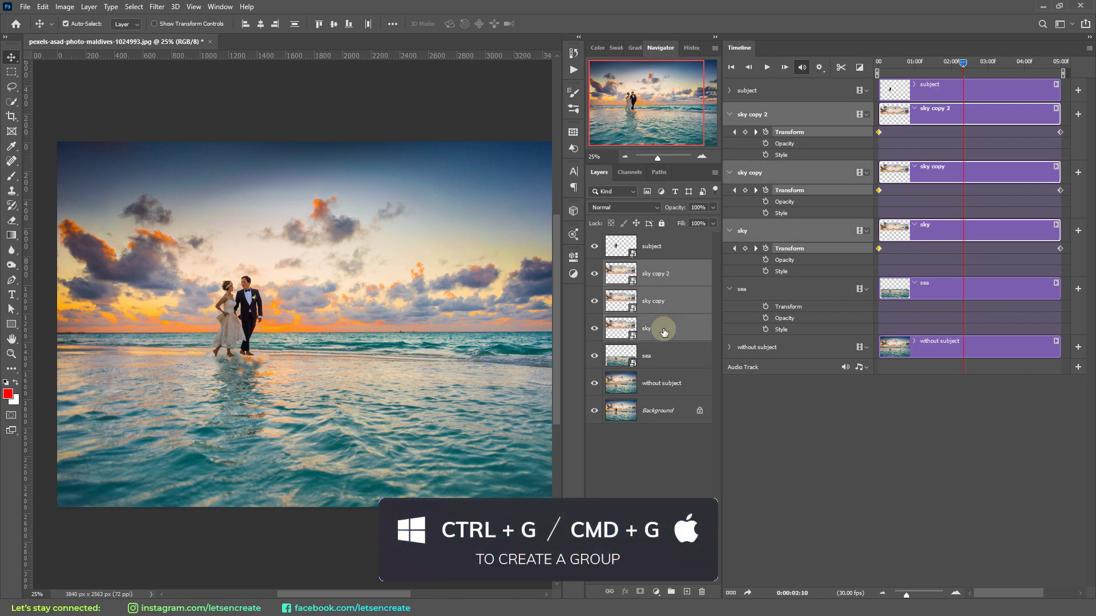
{"action": "key", "text": "ctrl+g"}
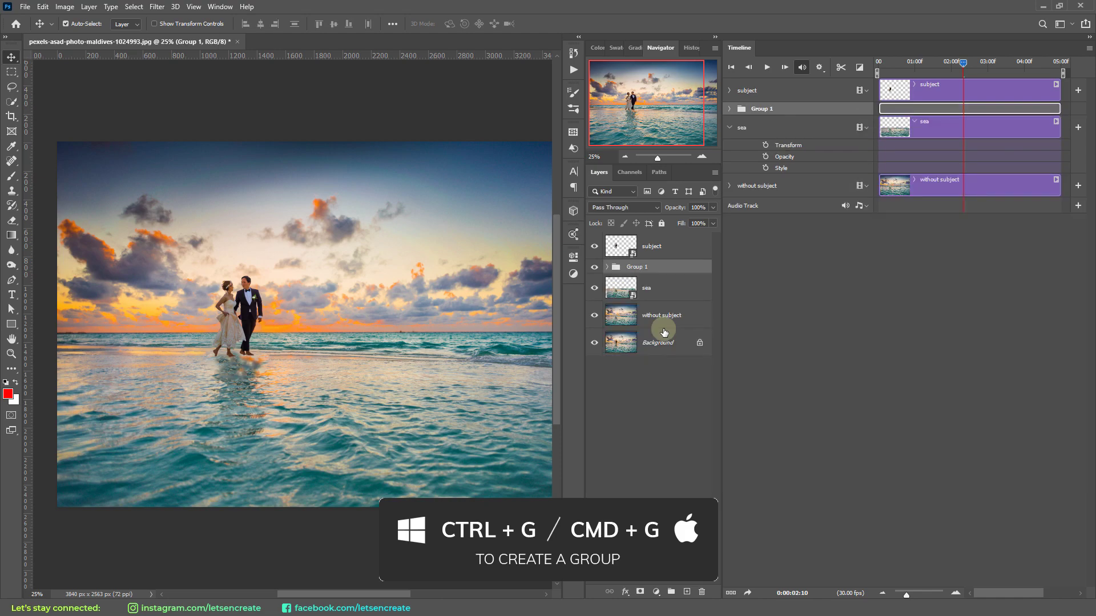
{"action": "double_click", "coordinate": [635, 267]}
{"action": "type", "text": "sky group"}
{"action": "key", "text": "Return"}
{"action": "left_click", "coordinate": [607, 268]}
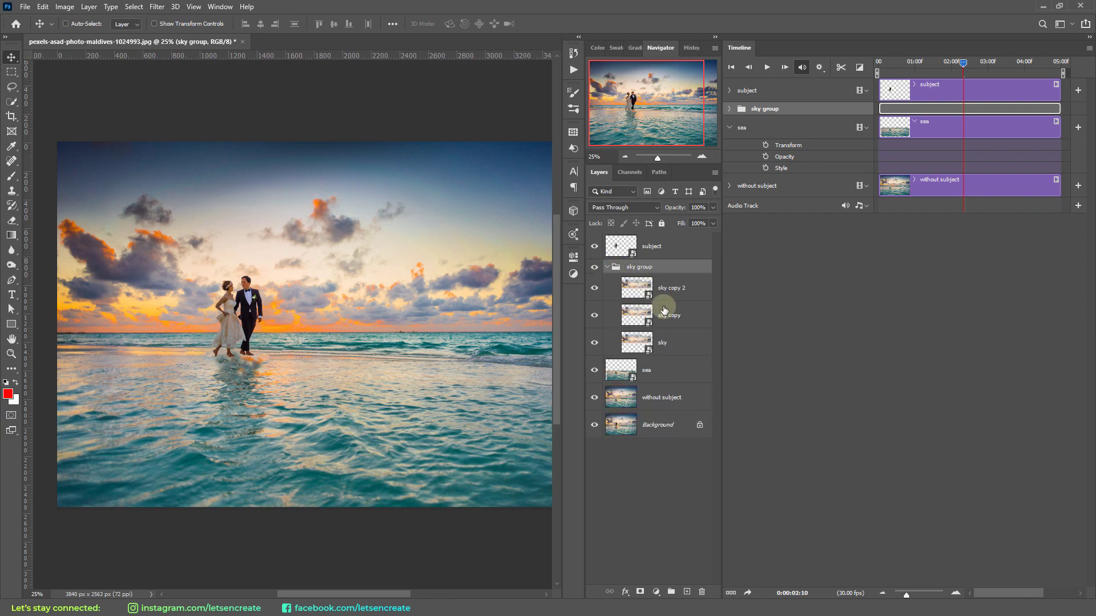
Expand the "sky group" timeline track and open the timeline frame rate settings to check them, leaving them unchanged.
{"action": "left_click", "coordinate": [730, 110]}
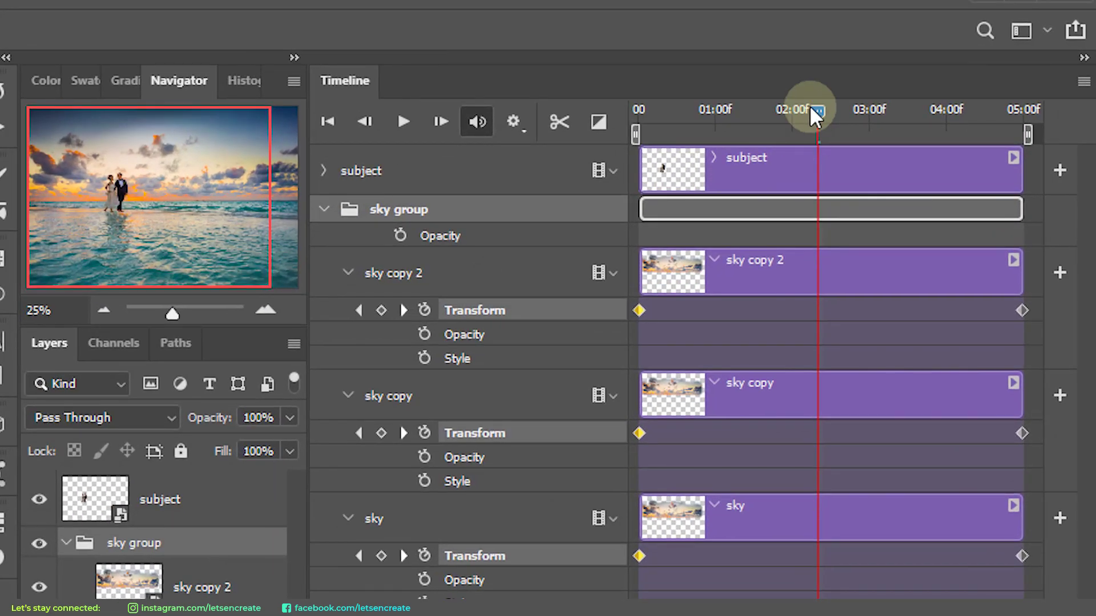
{"action": "left_click", "coordinate": [815, 114]}
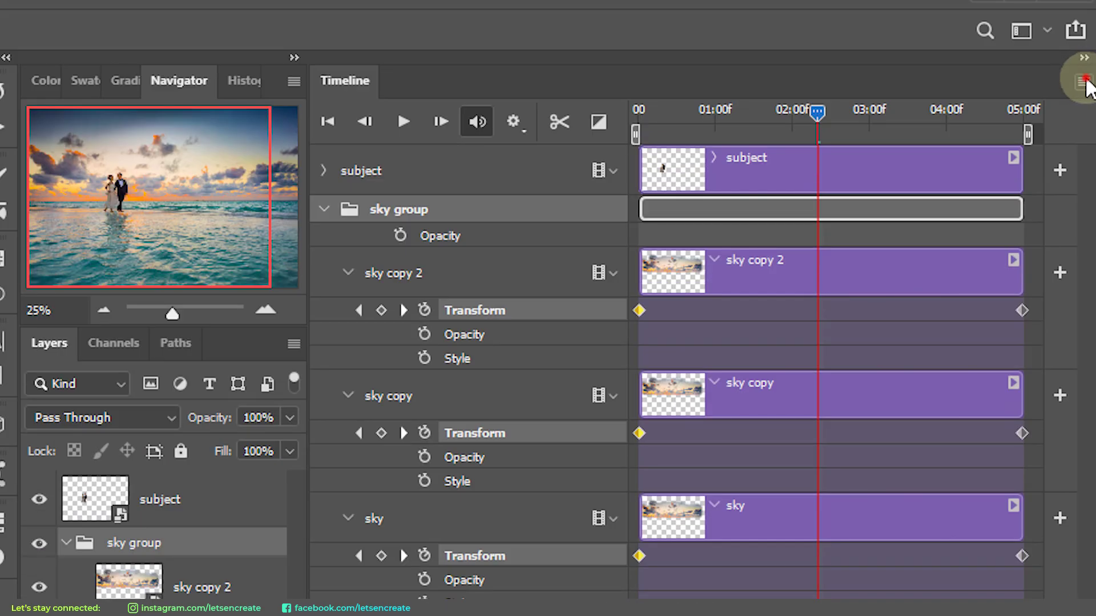
{"action": "left_click", "coordinate": [1085, 79]}
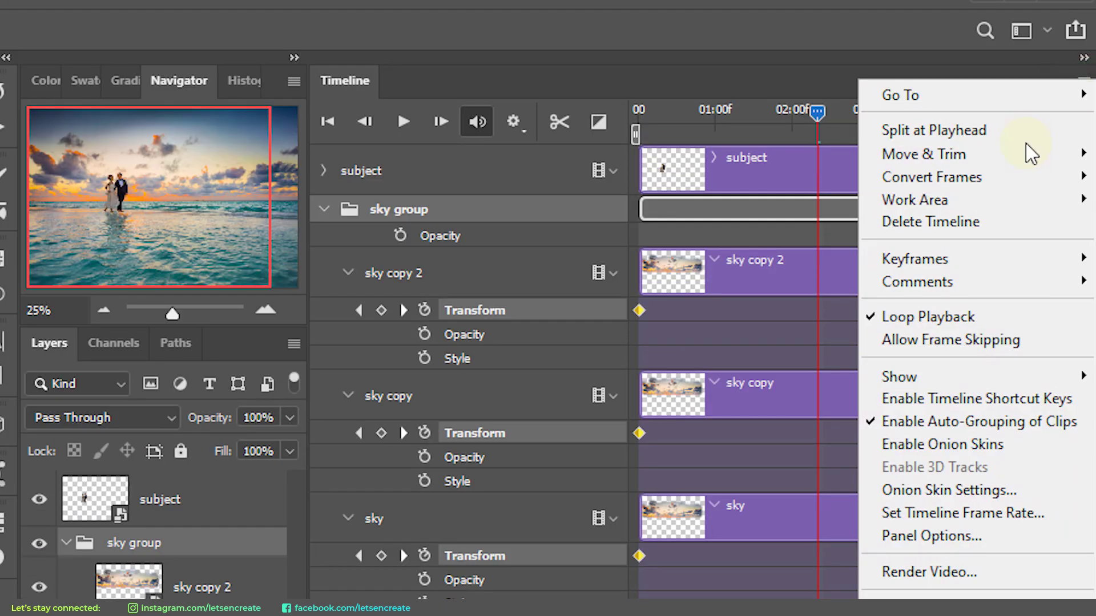
{"action": "left_click", "coordinate": [934, 512]}
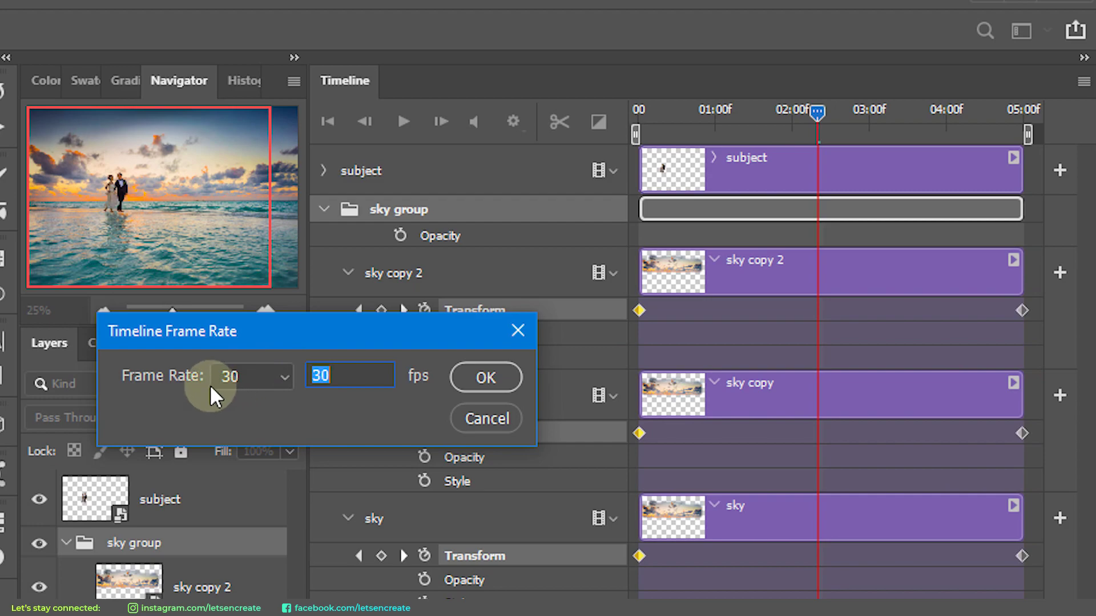
{"action": "left_click", "coordinate": [525, 334]}
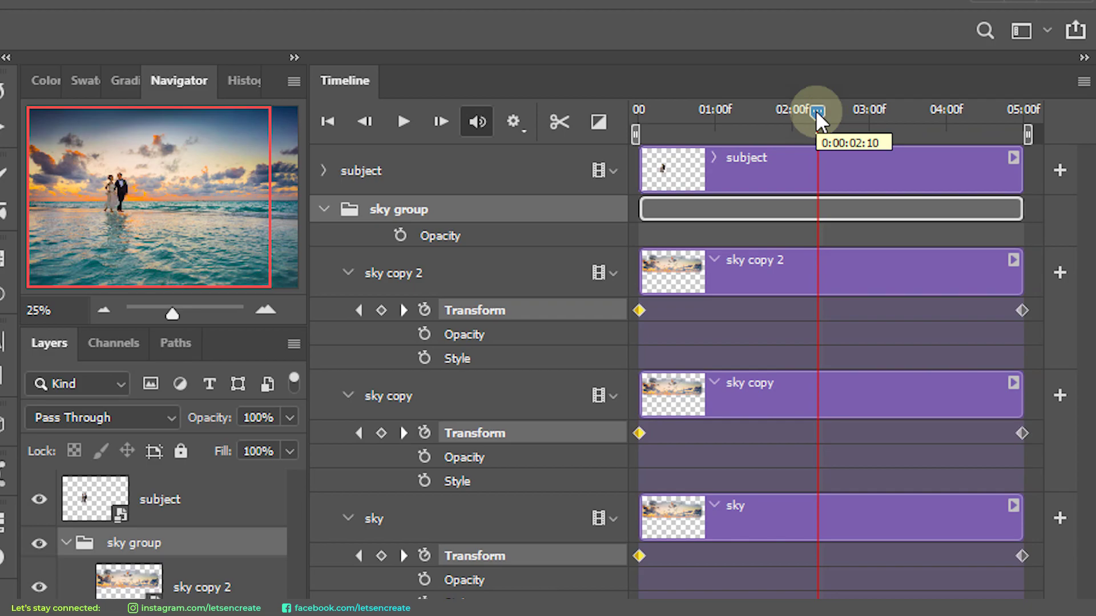
Move the playhead to the midpoint of the timeline at 0:00:02:15.
{"action": "left_click_drag", "start_coordinate": [818, 111], "coordinate": [826, 111]}
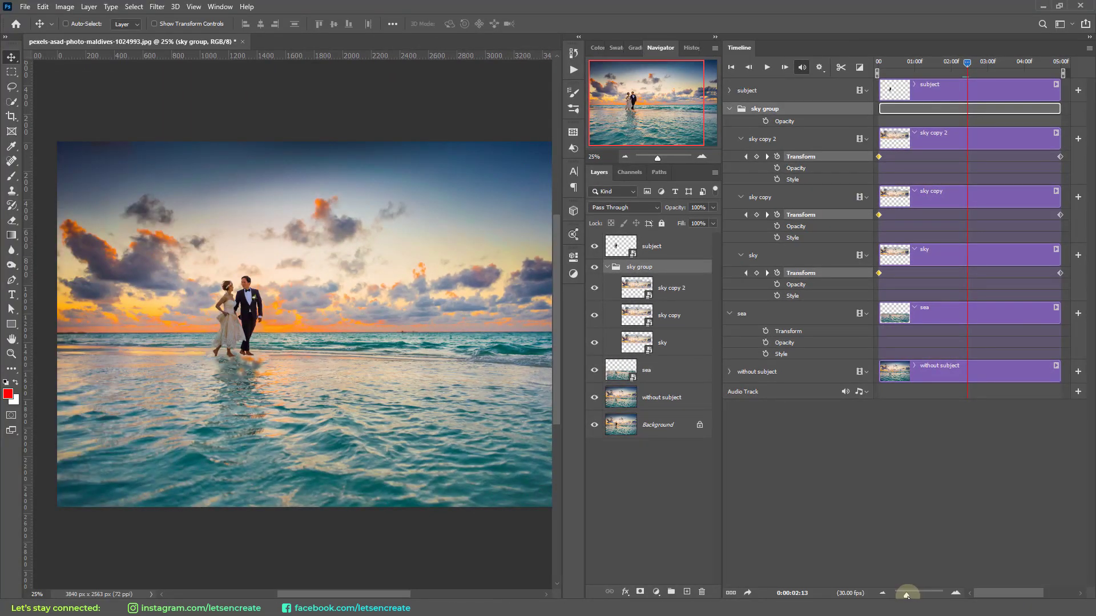
{"action": "left_click_drag", "start_coordinate": [906, 596], "coordinate": [923, 595]}
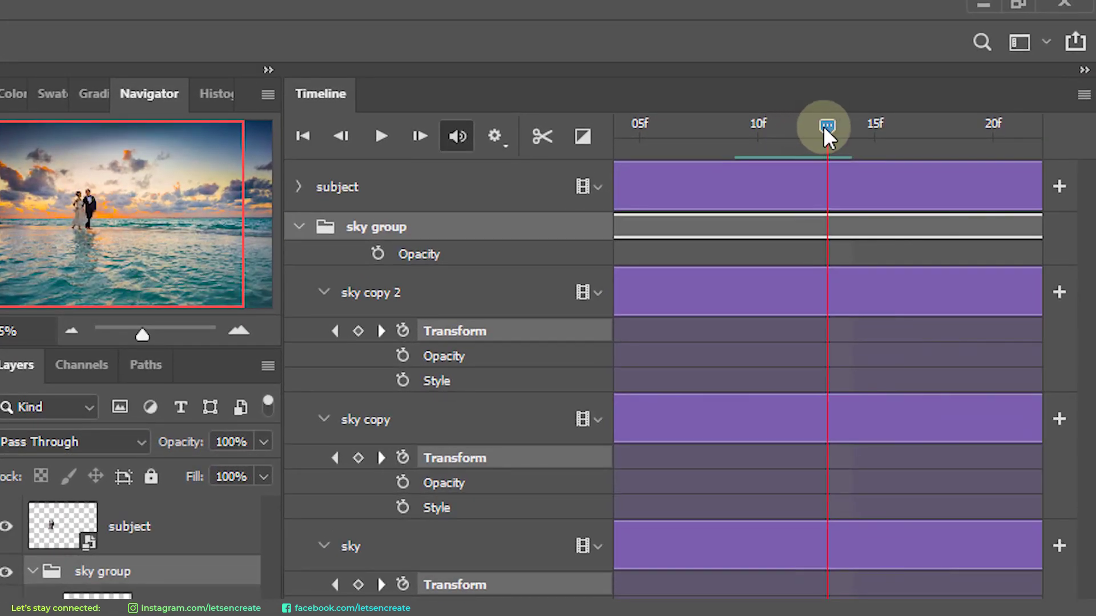
{"action": "left_click_drag", "start_coordinate": [824, 129], "coordinate": [877, 153]}
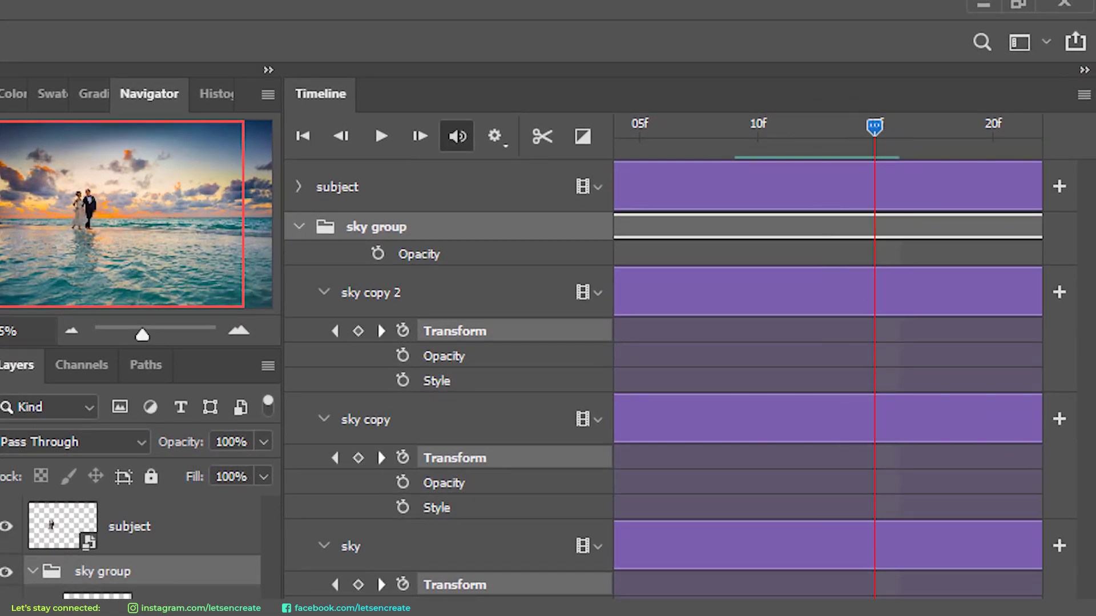
{"action": "scroll", "coordinate": [827, 342], "scroll_direction": "down", "scroll_amount": 5}
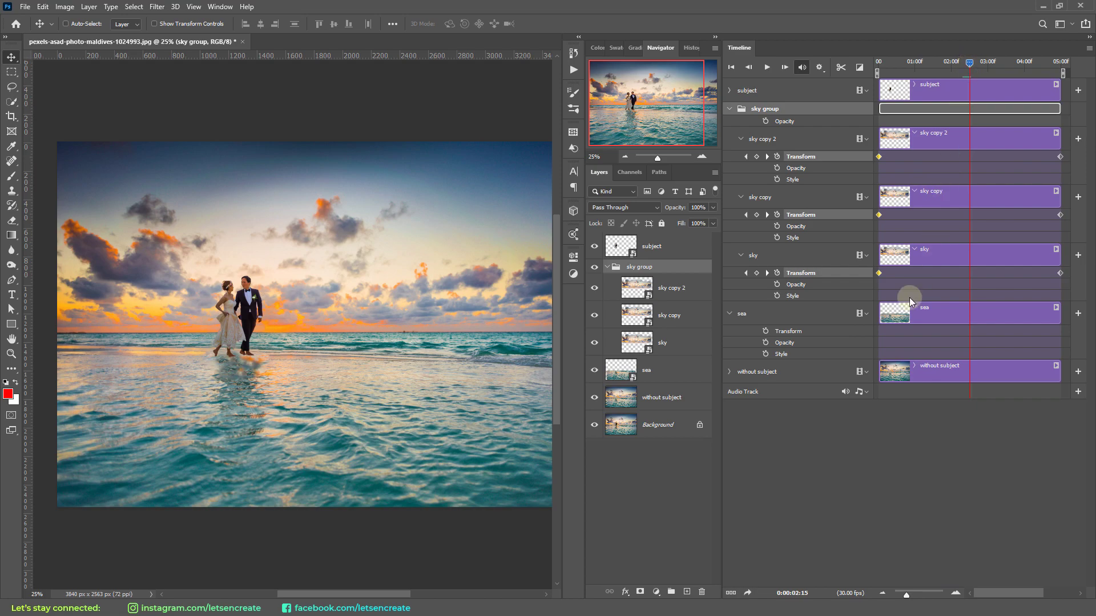
Shift the "sky copy 2" clip to start at the playhead and the "sky" clip to end at it.
{"action": "left_click", "coordinate": [683, 293]}
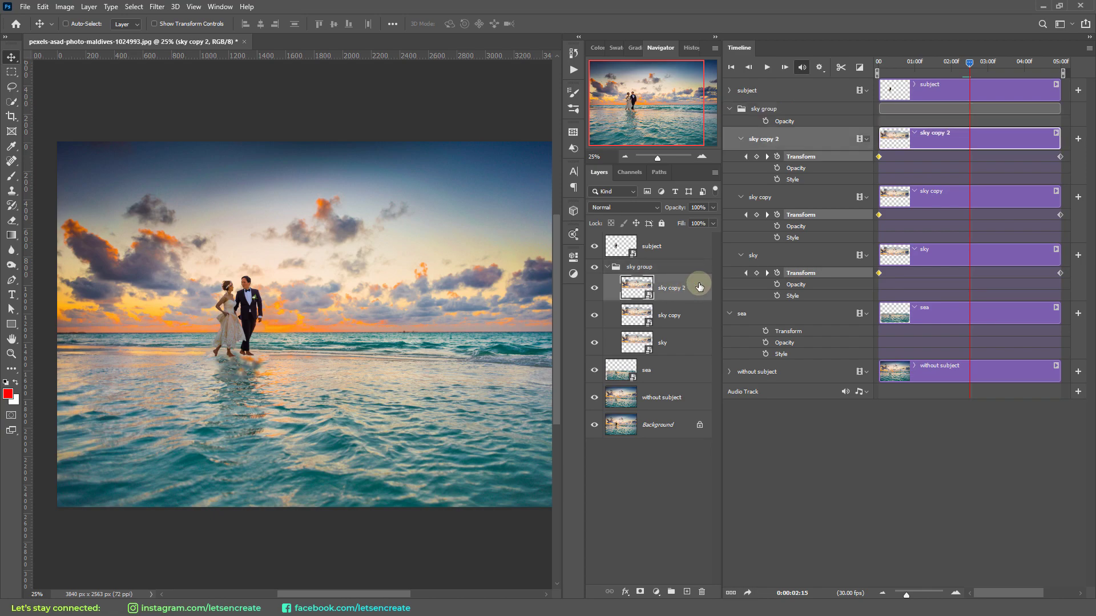
{"action": "left_click_drag", "start_coordinate": [939, 140], "coordinate": [1037, 139]}
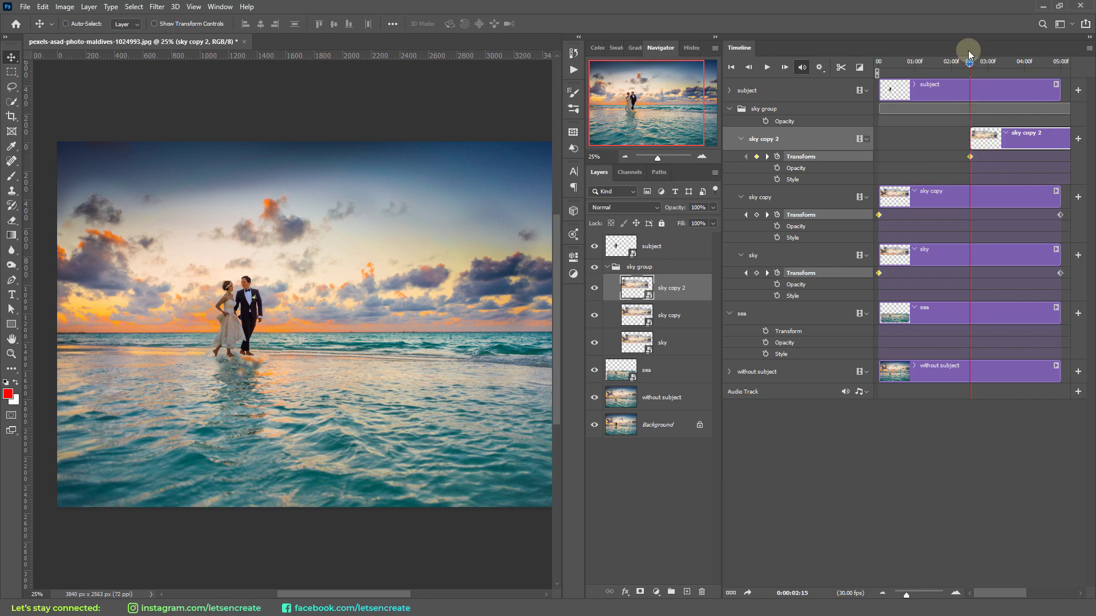
{"action": "left_click", "coordinate": [669, 346]}
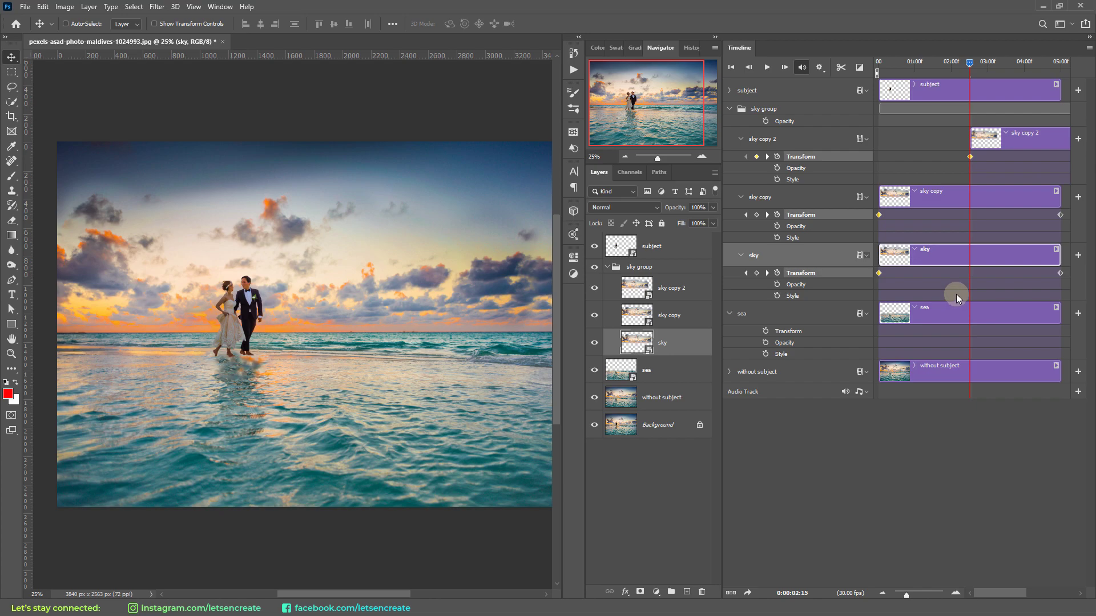
{"action": "left_click_drag", "start_coordinate": [1027, 255], "coordinate": [938, 260]}
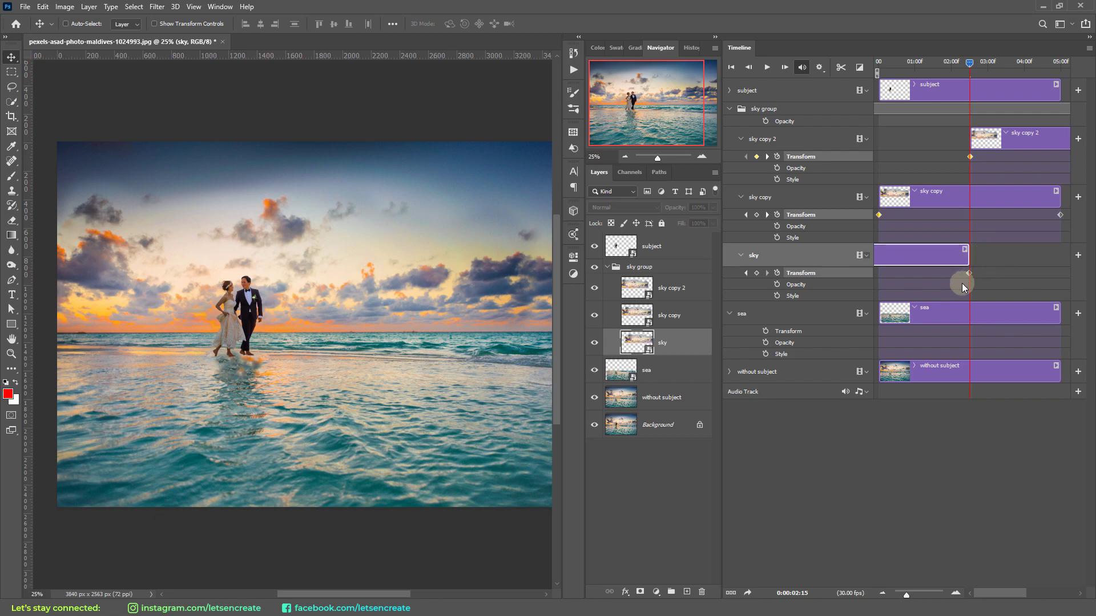
{"action": "left_click", "coordinate": [673, 286]}
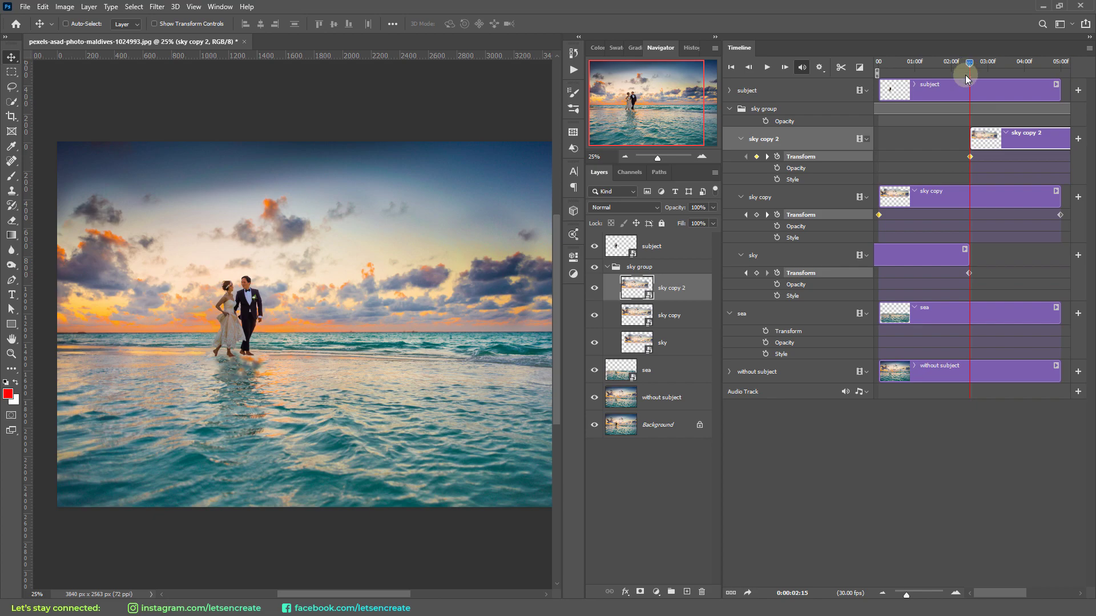
{"action": "left_click", "coordinate": [759, 255]}
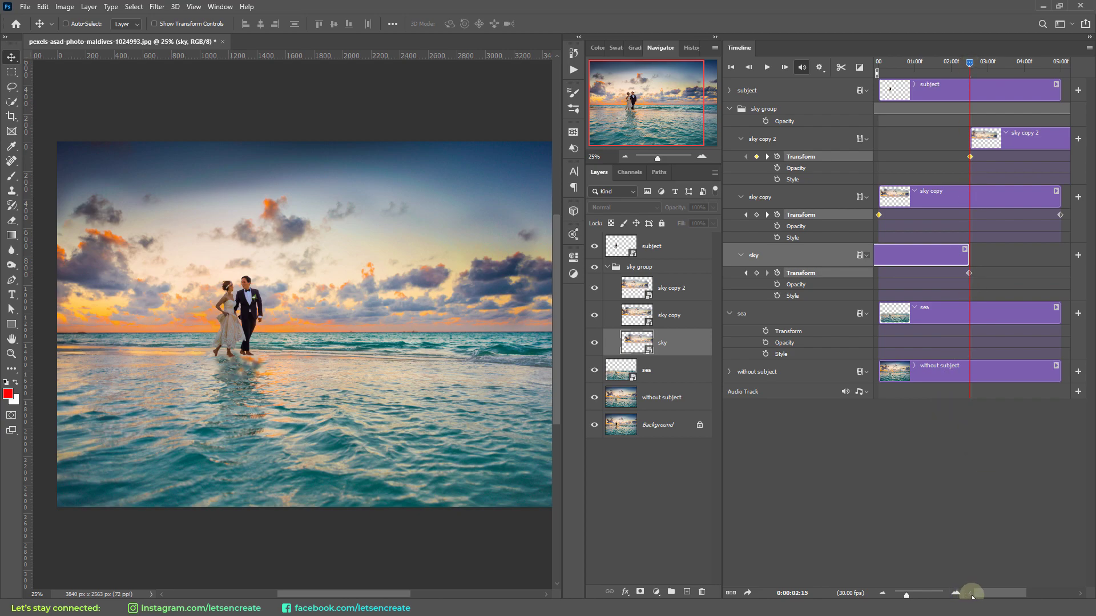
Set the end of the timeline's work area to 05:00f, where the subject and sea clips end.
{"action": "left_click_drag", "start_coordinate": [722, 442], "coordinate": [567, 439]}
{"action": "left_click", "coordinate": [520, 290]}
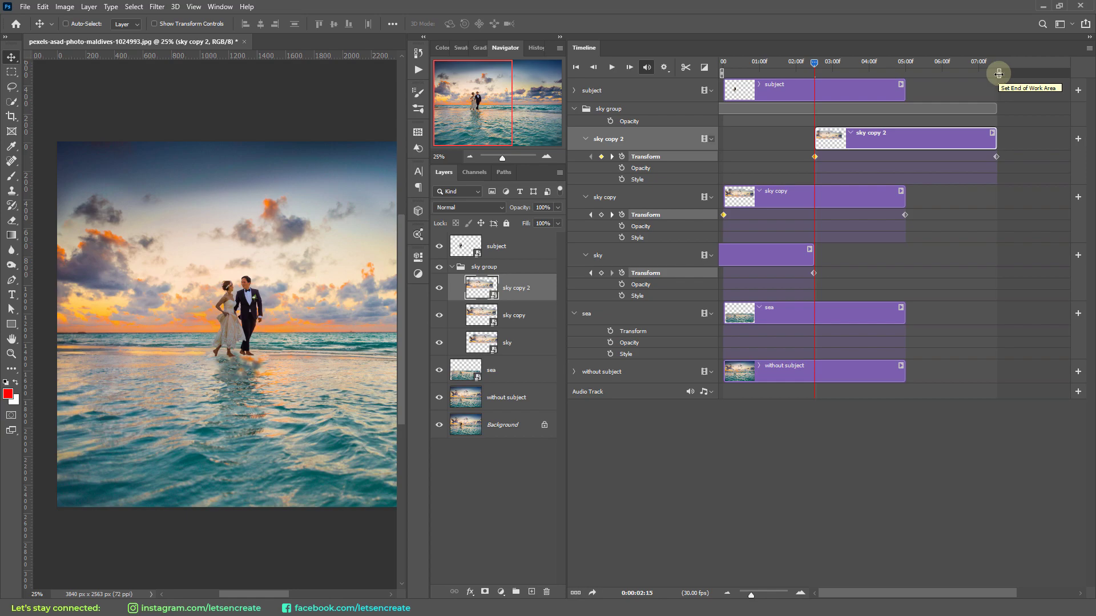
{"action": "left_click_drag", "start_coordinate": [999, 73], "coordinate": [908, 74]}
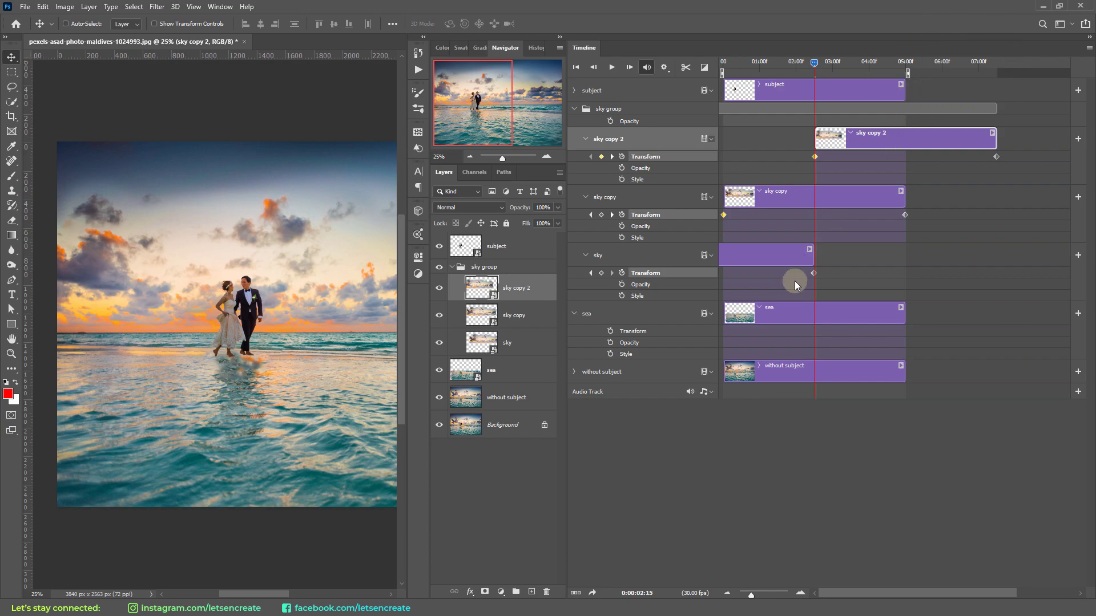
{"action": "left_click_drag", "start_coordinate": [566, 457], "coordinate": [718, 458]}
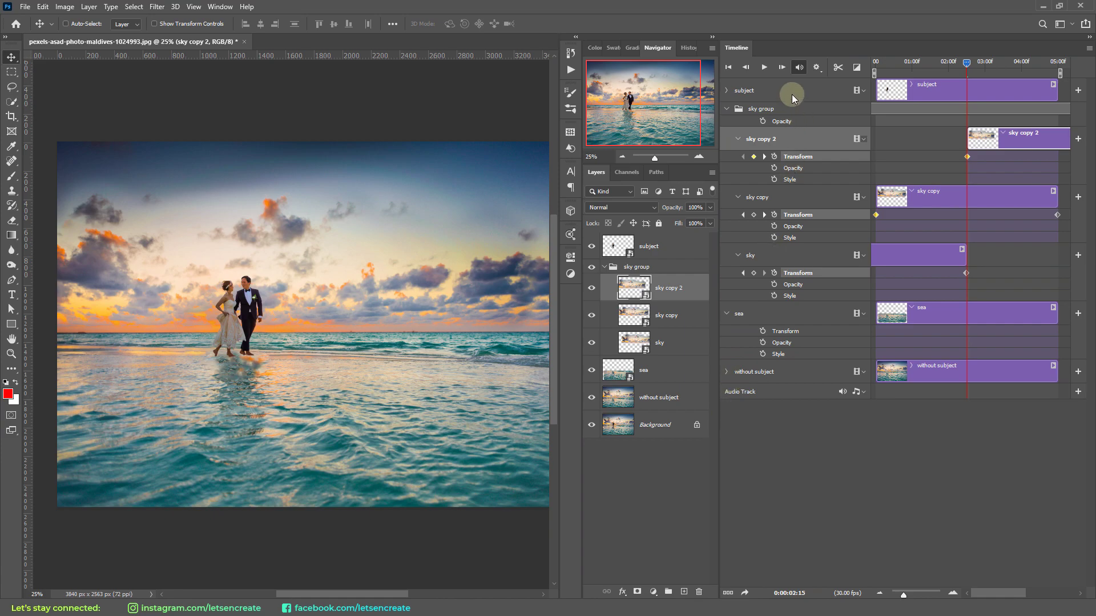
Play the sky animation and scrub the playhead past the midpoint to examine the transition between the sky clips.
{"action": "left_click", "coordinate": [764, 67]}
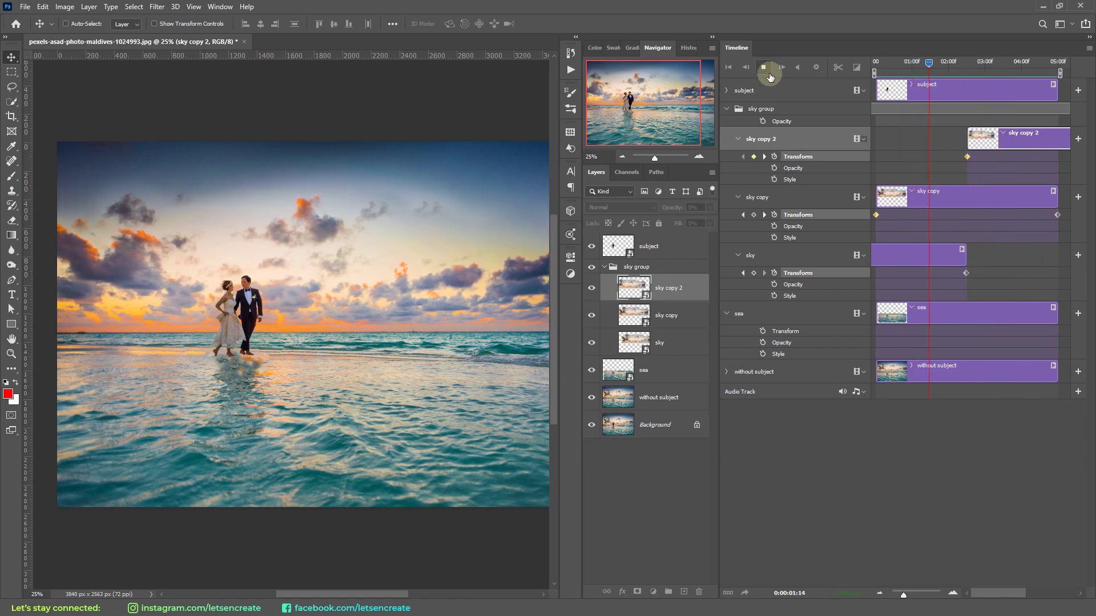
{"action": "left_click", "coordinate": [763, 67]}
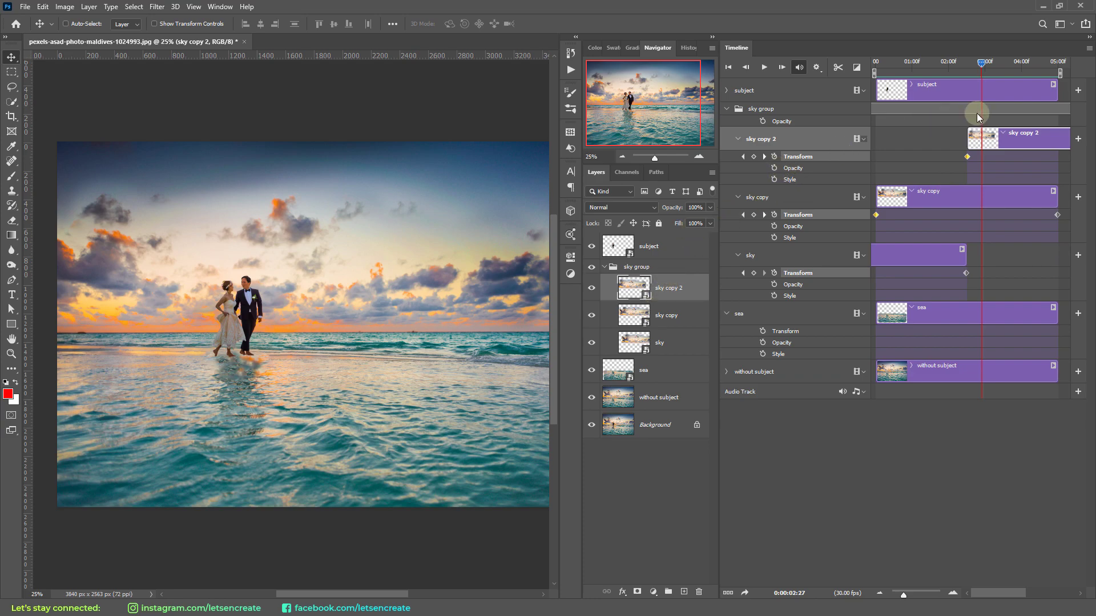
{"action": "left_click_drag", "start_coordinate": [982, 67], "coordinate": [969, 68]}
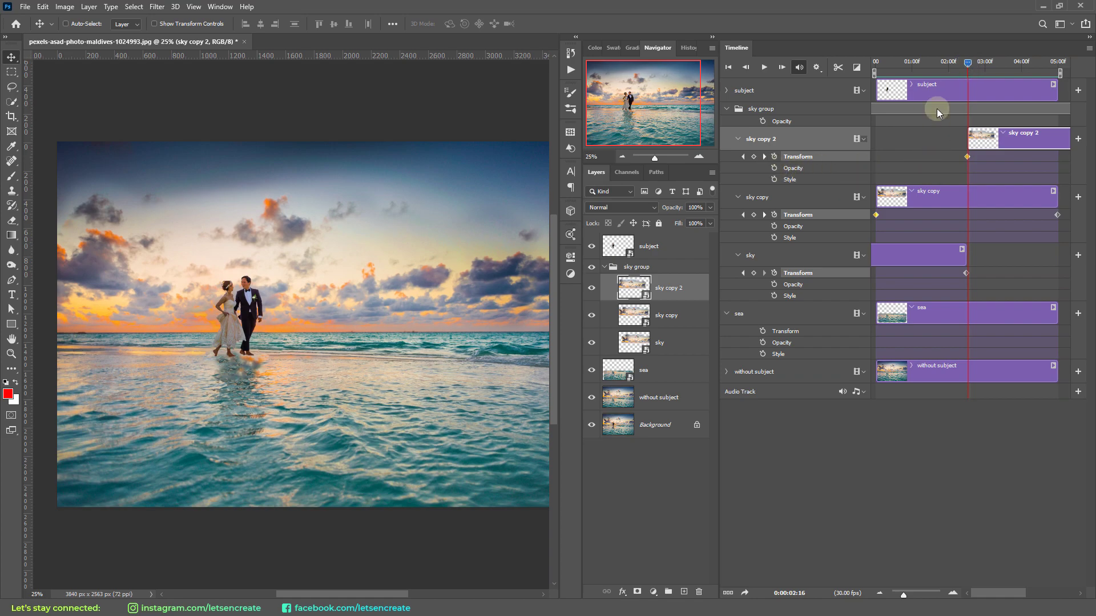
{"action": "left_click_drag", "start_coordinate": [968, 66], "coordinate": [1002, 64]}
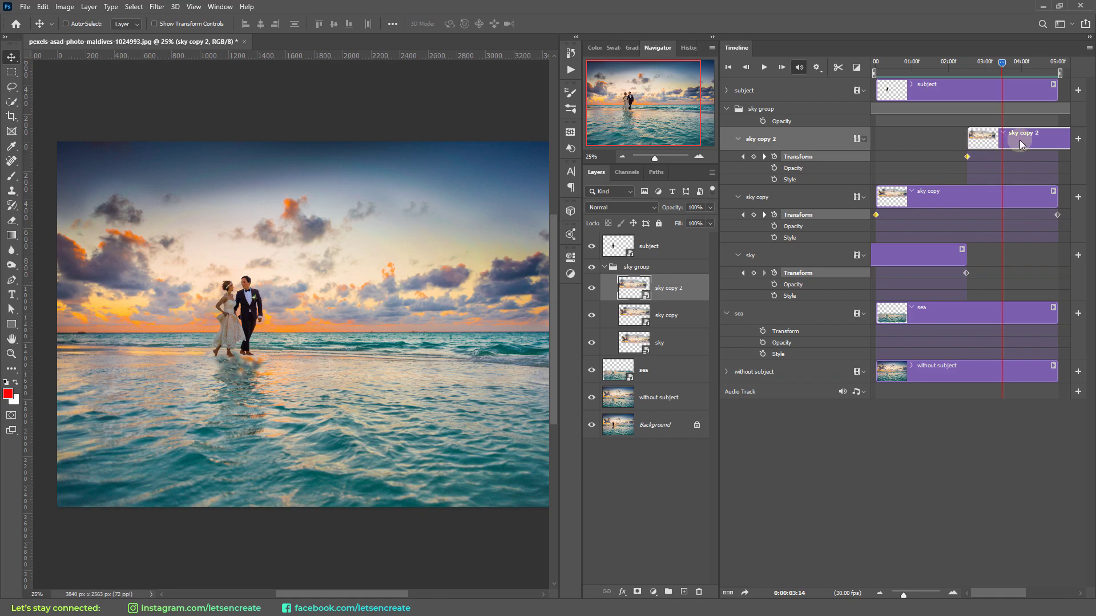
{"action": "key", "text": "Right"}
{"action": "key", "text": "Right"}
{"action": "key", "text": "Right"}
{"action": "key", "text": "Right"}
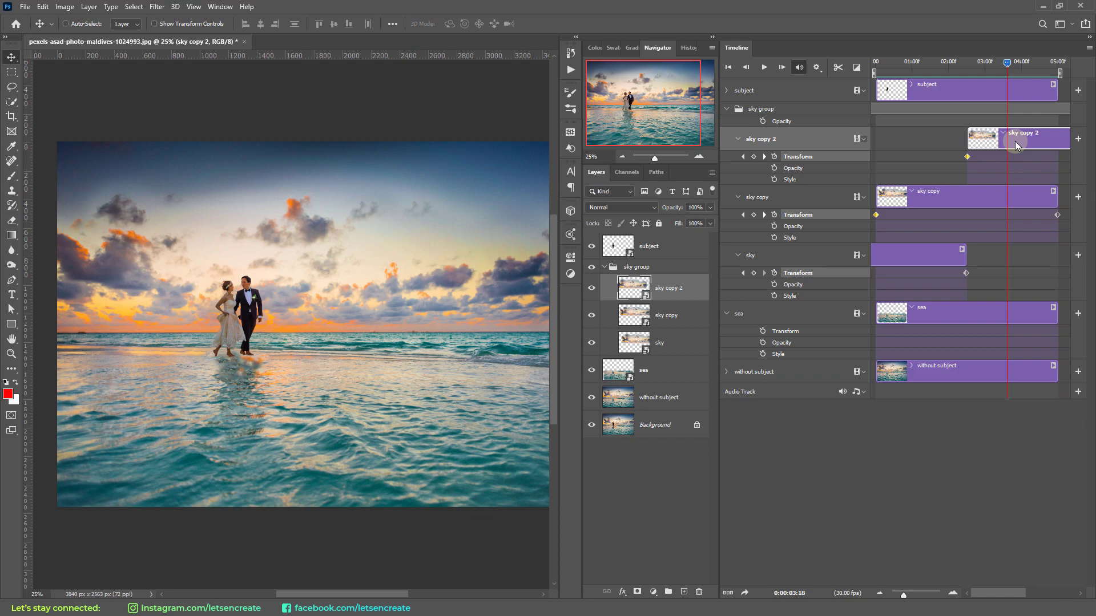
Apply 1 s Fade transitions to the start of "sky copy 2", both ends of "sky copy" and the end of "sky".
{"action": "left_click", "coordinate": [857, 68]}
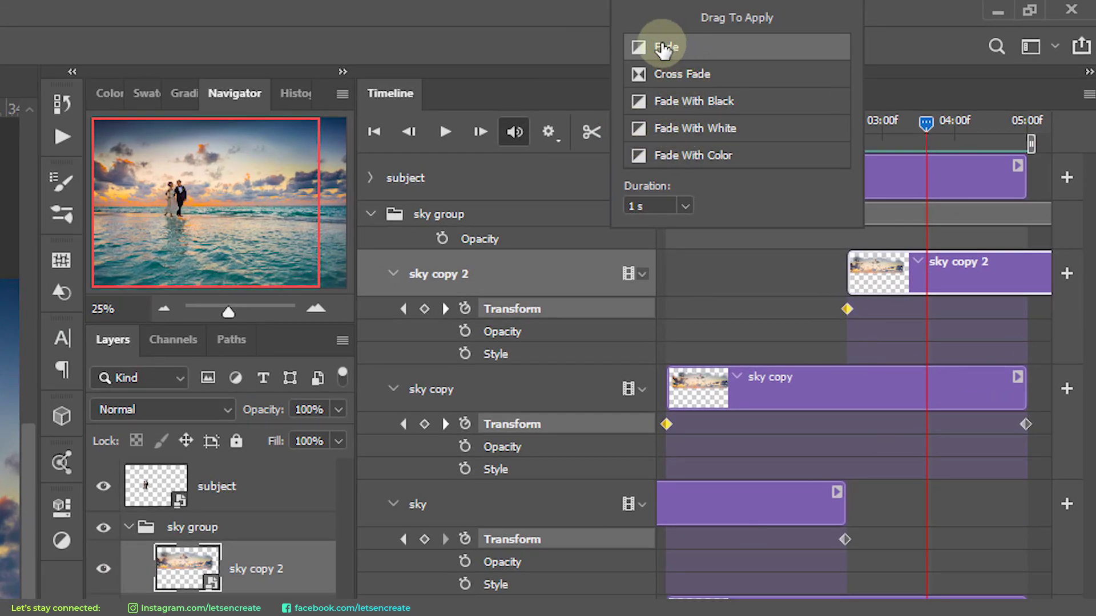
{"action": "left_click_drag", "start_coordinate": [662, 48], "coordinate": [907, 291]}
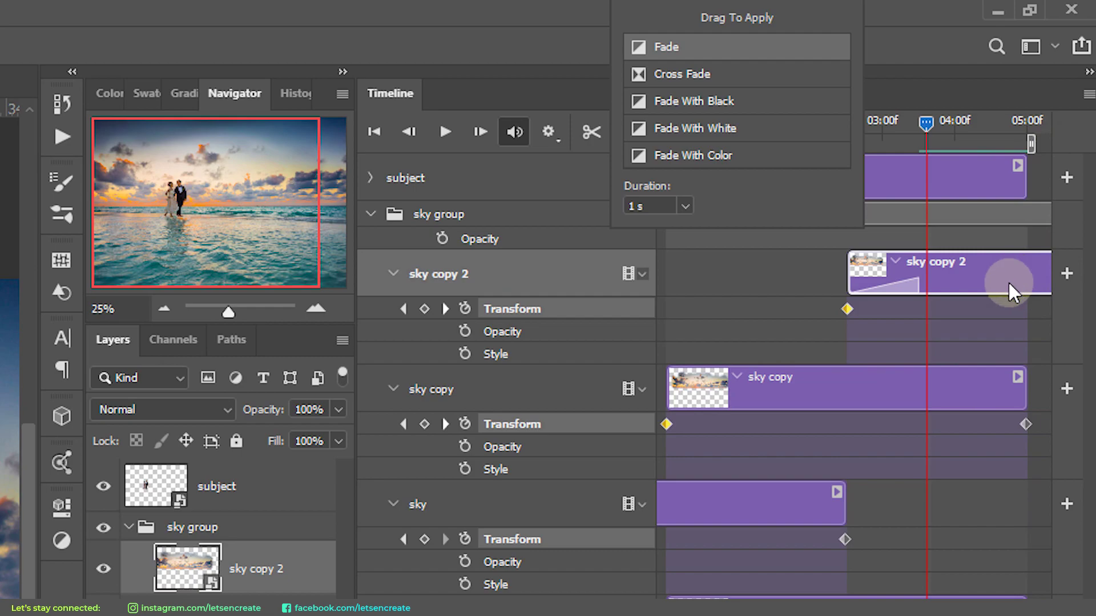
{"action": "left_click_drag", "start_coordinate": [642, 46], "coordinate": [1021, 292]}
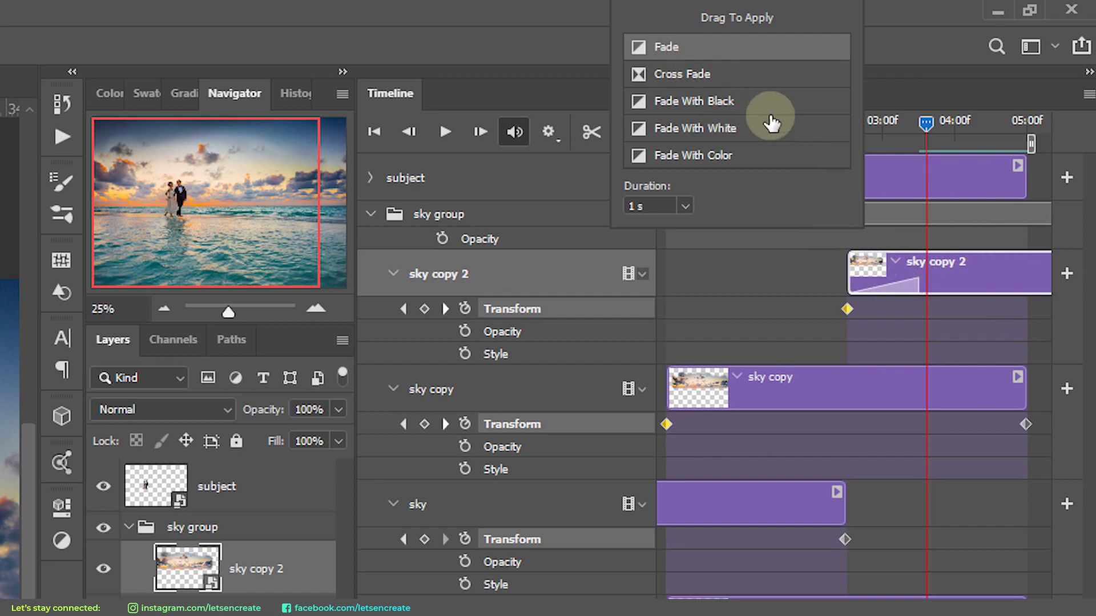
{"action": "left_click_drag", "start_coordinate": [659, 46], "coordinate": [991, 382]}
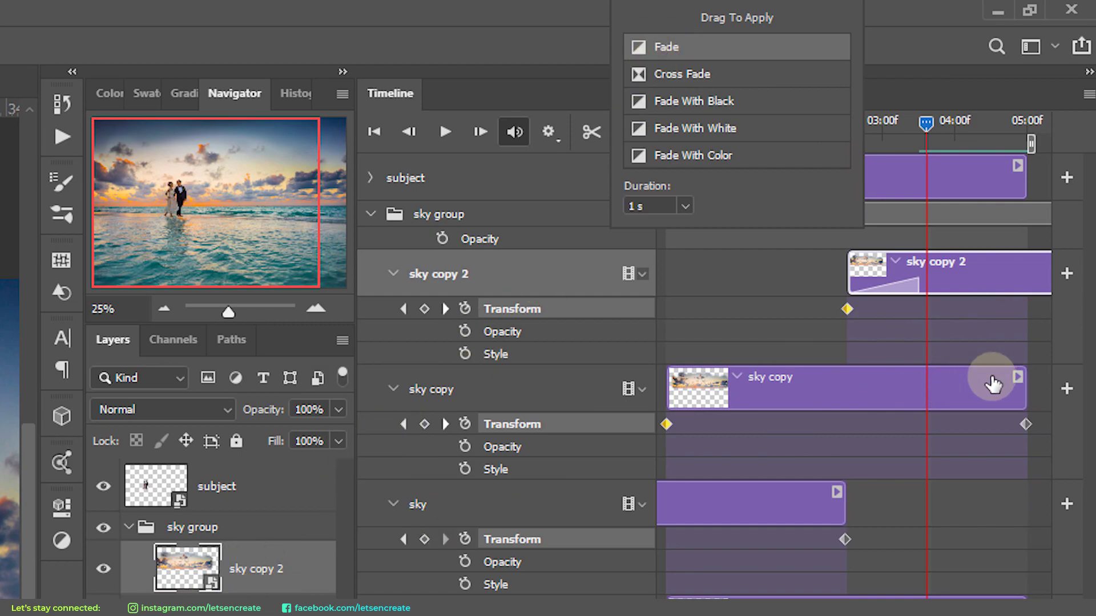
{"action": "left_click_drag", "start_coordinate": [659, 45], "coordinate": [684, 390]}
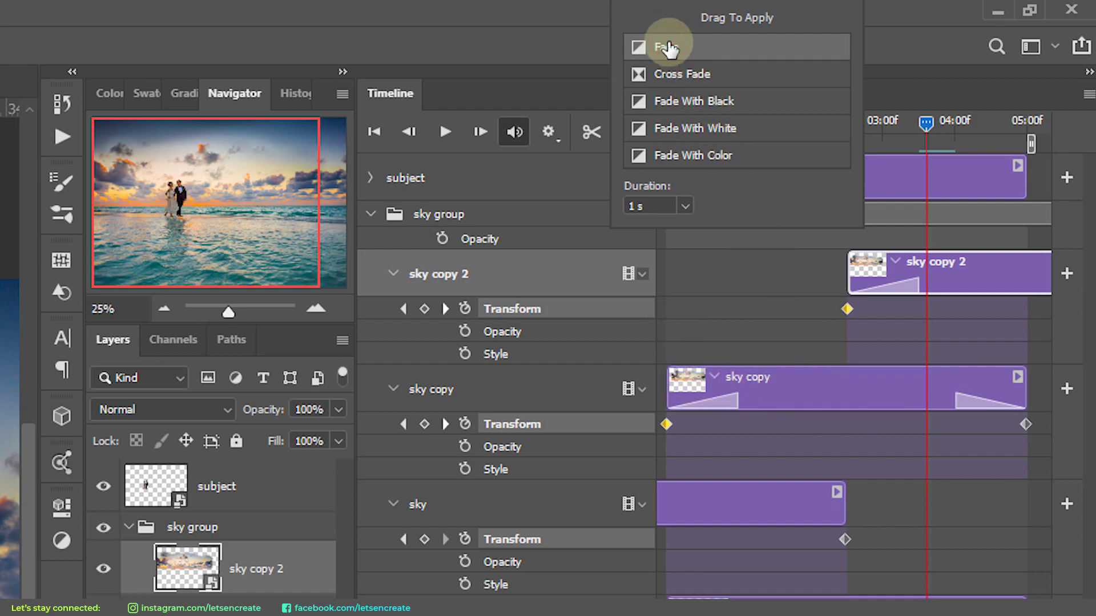
{"action": "left_click_drag", "start_coordinate": [669, 48], "coordinate": [821, 501]}
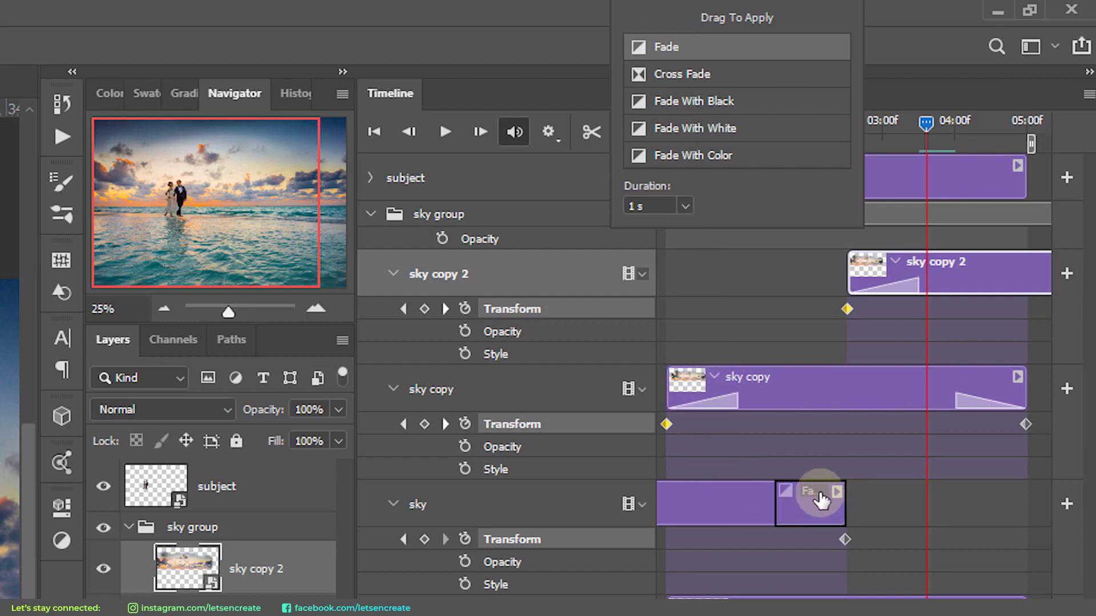
{"action": "left_click_drag", "start_coordinate": [821, 501], "coordinate": [822, 501]}
{"action": "left_click", "coordinate": [814, 509]}
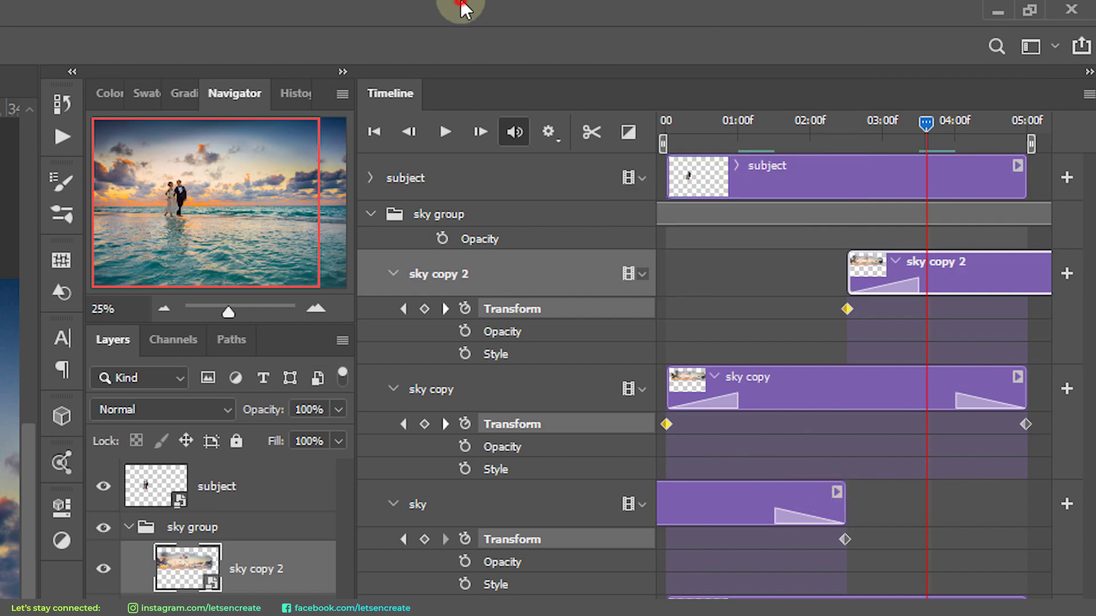
Set the duration of the starting fade on "sky copy 2" and the ending fade on "sky copy" to 1.5 s.
{"action": "left_click", "coordinate": [905, 286]}
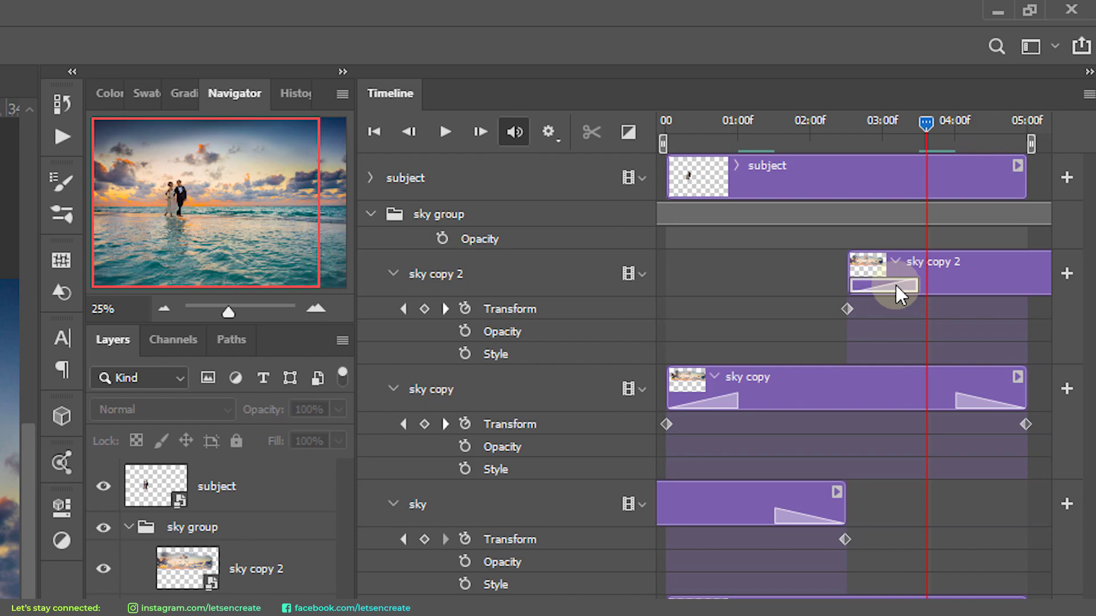
{"action": "right_click", "coordinate": [896, 286]}
{"action": "left_click", "coordinate": [918, 267]}
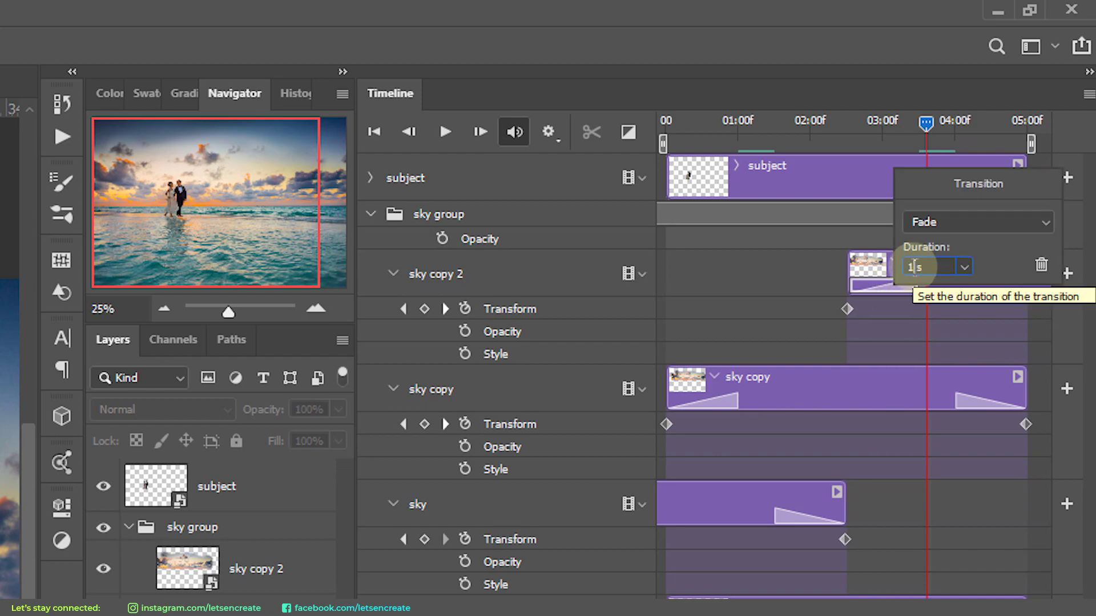
{"action": "type", "text": ".5"}
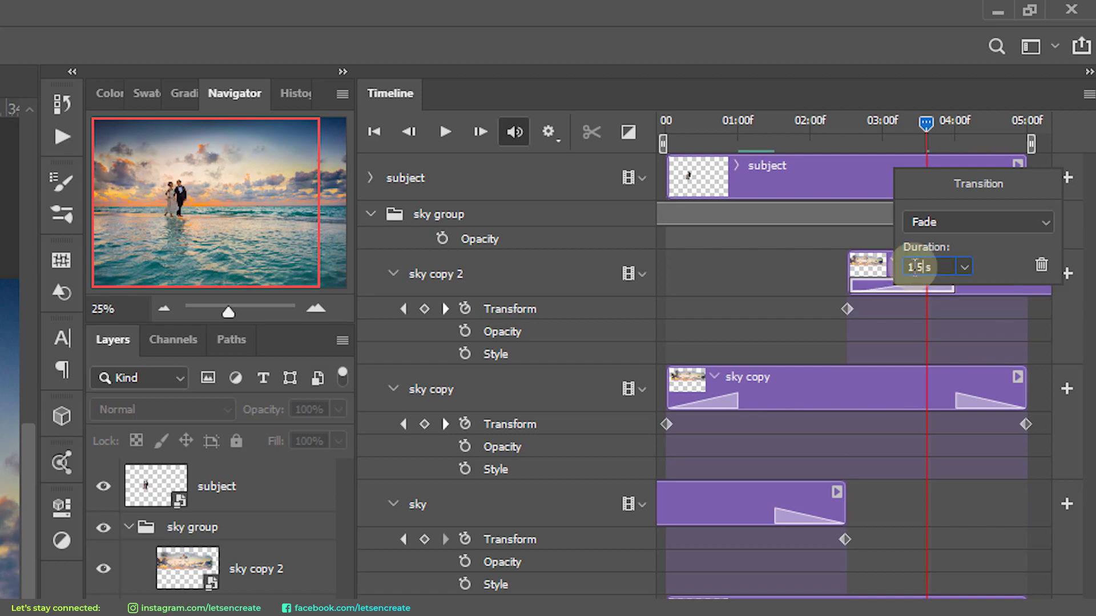
{"action": "right_click", "coordinate": [977, 401]}
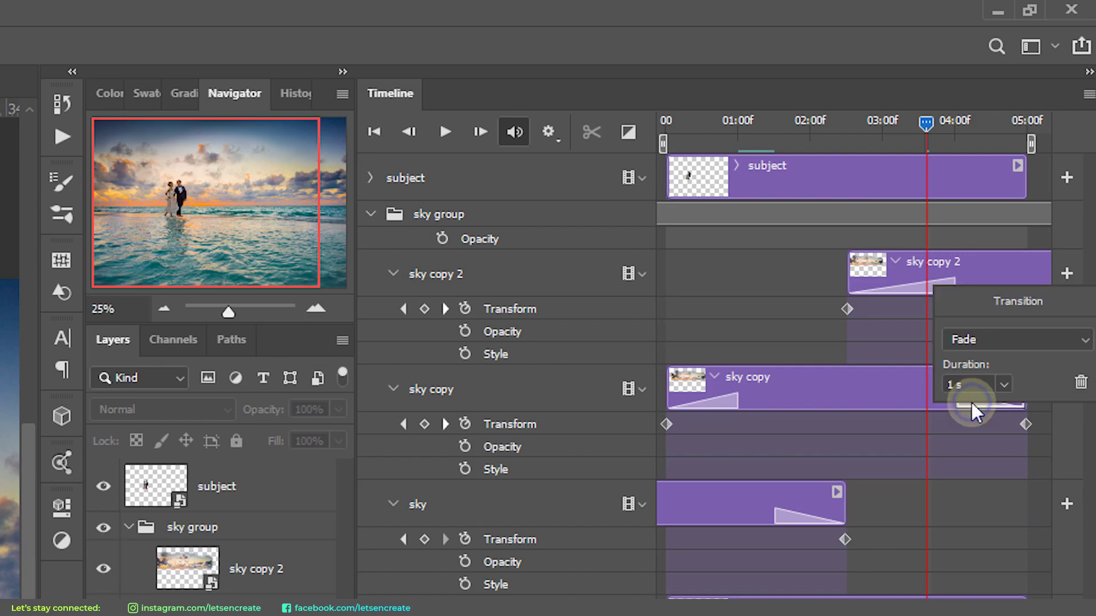
{"action": "double_click", "coordinate": [950, 386]}
{"action": "type", "text": "1.5"}
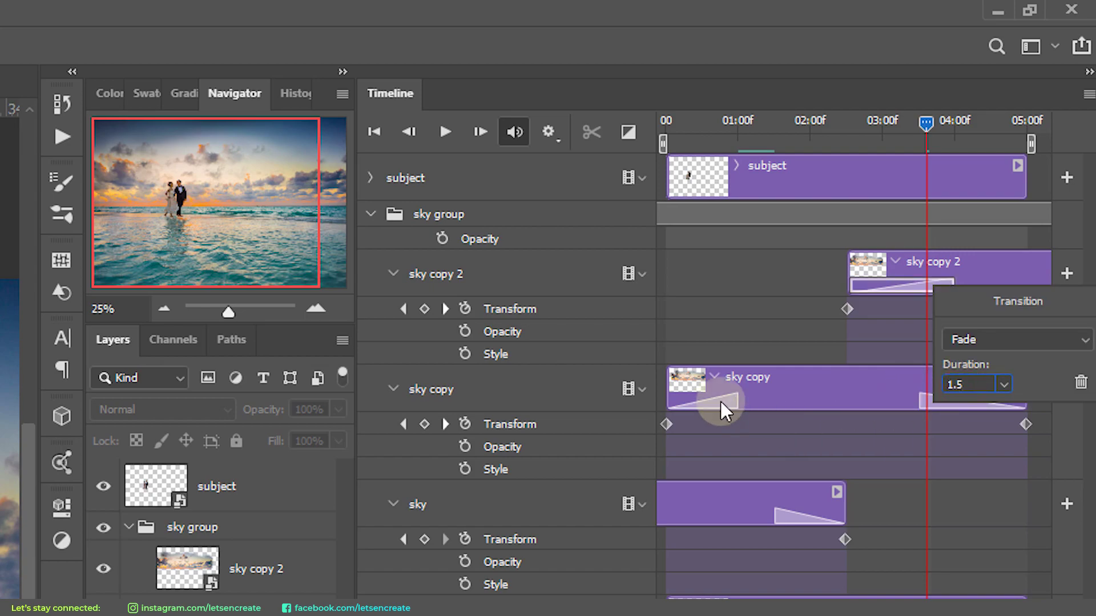
Set the duration of the starting fade on "sky copy" and the ending fade on "sky" to 1.5 s.
{"action": "left_click", "coordinate": [721, 402]}
{"action": "right_click", "coordinate": [719, 402]}
{"action": "left_click", "coordinate": [733, 382]}
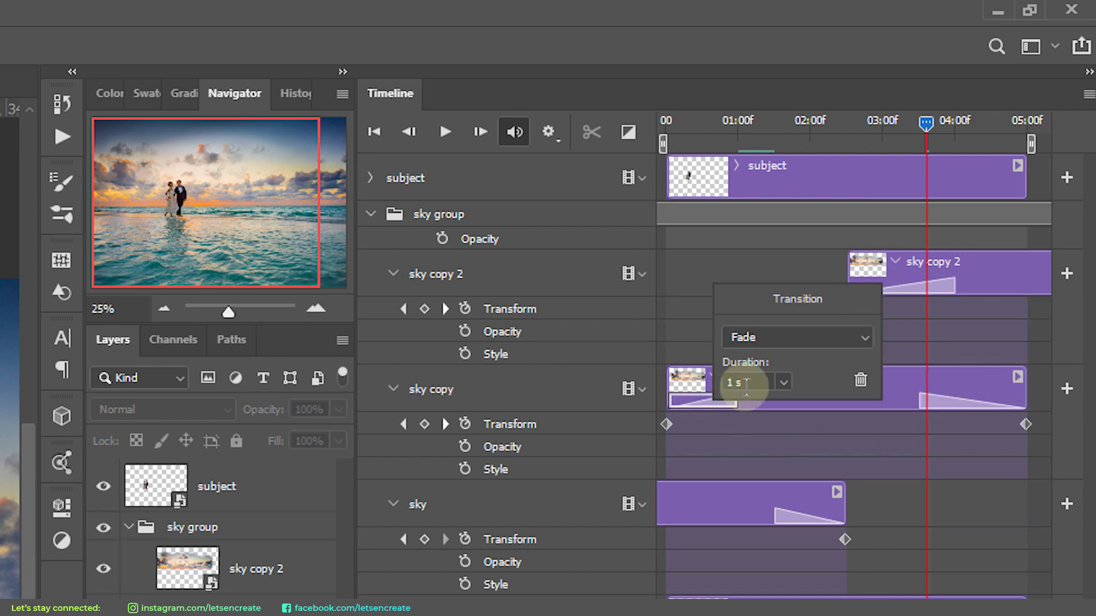
{"action": "type", "text": ".5"}
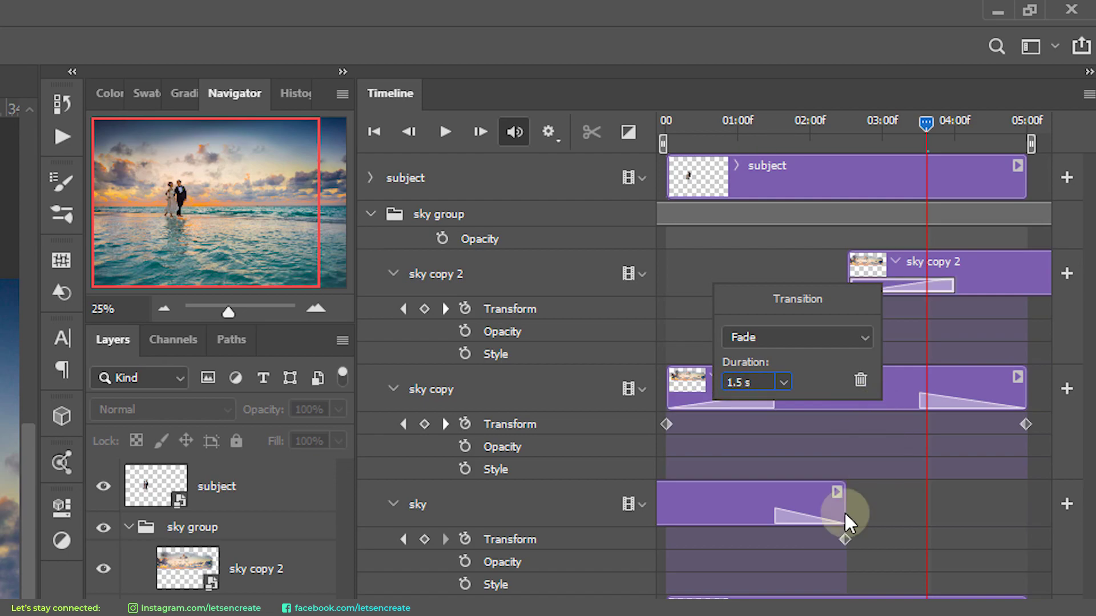
{"action": "left_click", "coordinate": [788, 516]}
{"action": "right_click", "coordinate": [789, 516]}
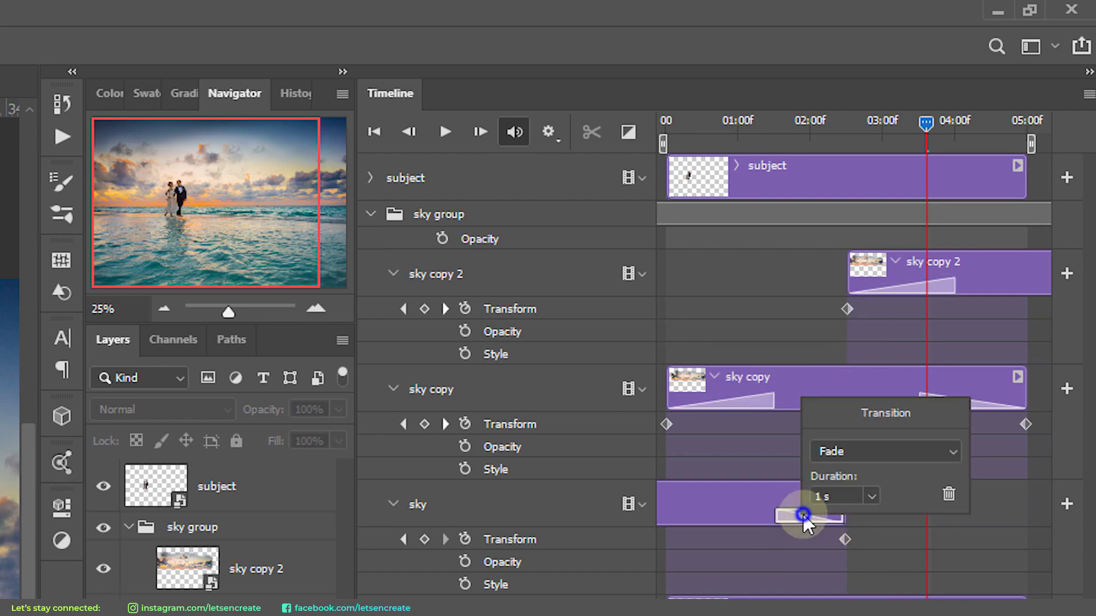
{"action": "left_click", "coordinate": [824, 496]}
{"action": "type", "text": ".5"}
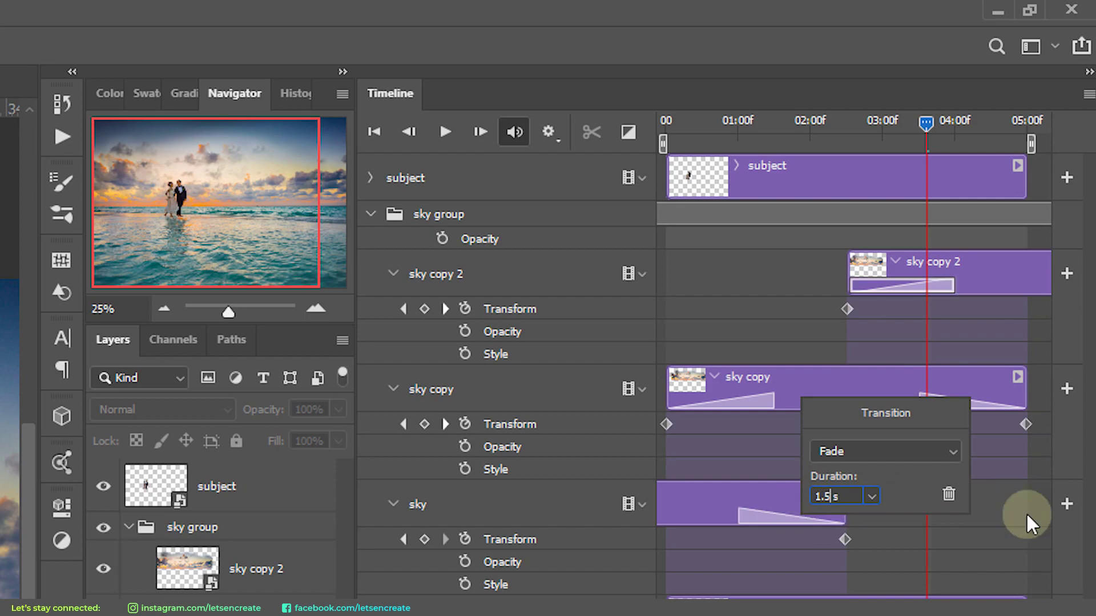
Play the animation to examine how the cross-faded sky clips blend and loop, widening the view to the whole photo.
{"action": "left_click", "coordinate": [793, 91]}
{"action": "key", "text": "space"}
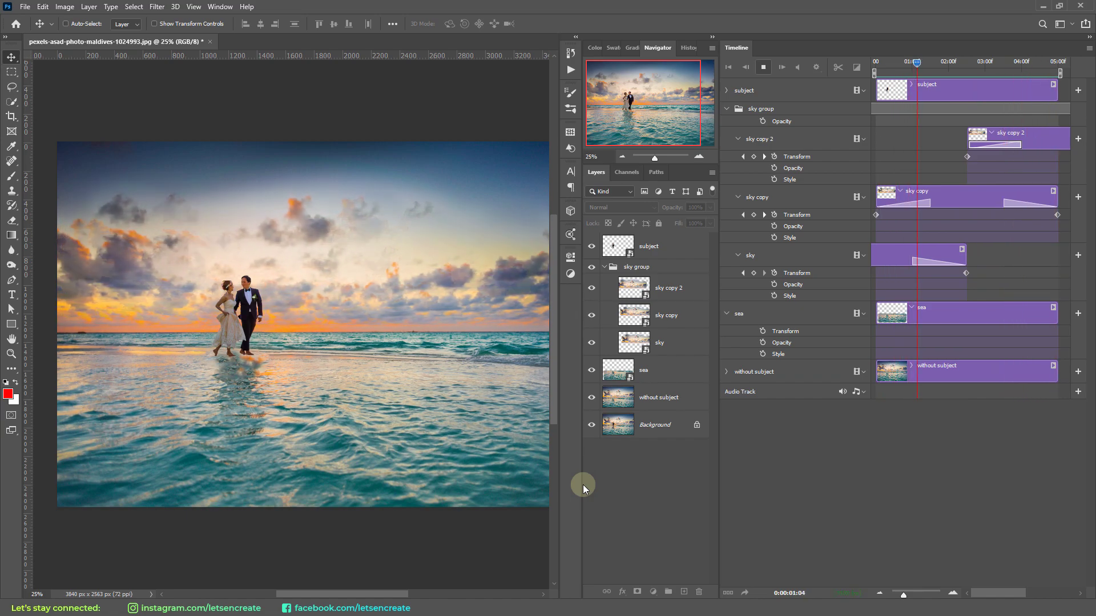
{"action": "left_click", "coordinate": [763, 67]}
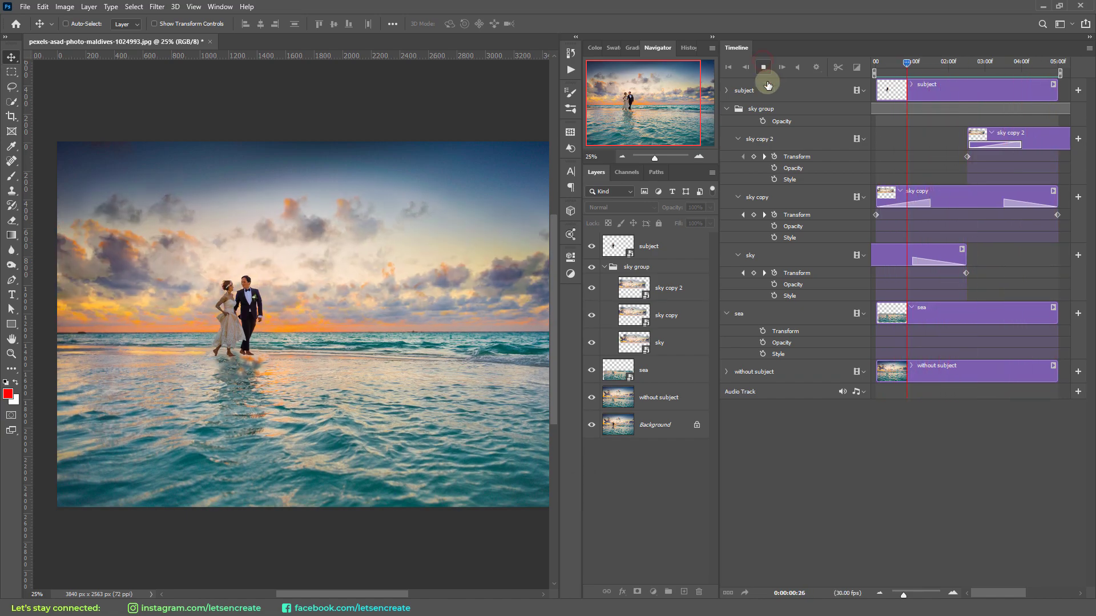
{"action": "left_click_drag", "start_coordinate": [719, 444], "coordinate": [770, 445]}
{"action": "left_click", "coordinate": [815, 67]}
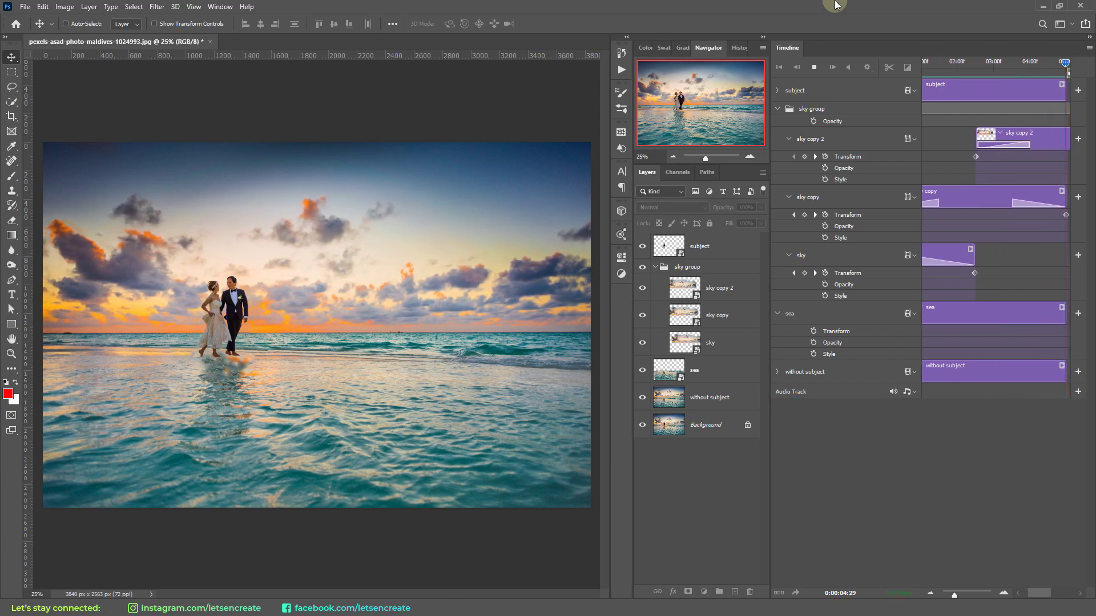
{"action": "left_click", "coordinate": [814, 67]}
Collapse the sky group and add a Transform keyframe to the sea clip at the start of the timeline.
{"action": "left_click", "coordinate": [654, 267]}
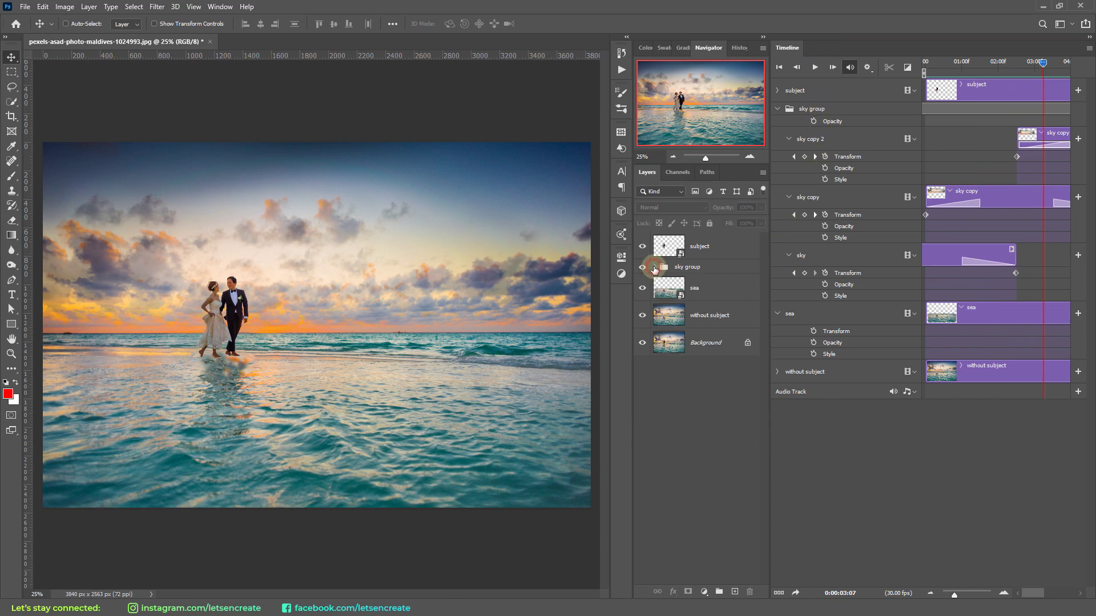
{"action": "left_click", "coordinate": [776, 109]}
{"action": "left_click", "coordinate": [717, 291]}
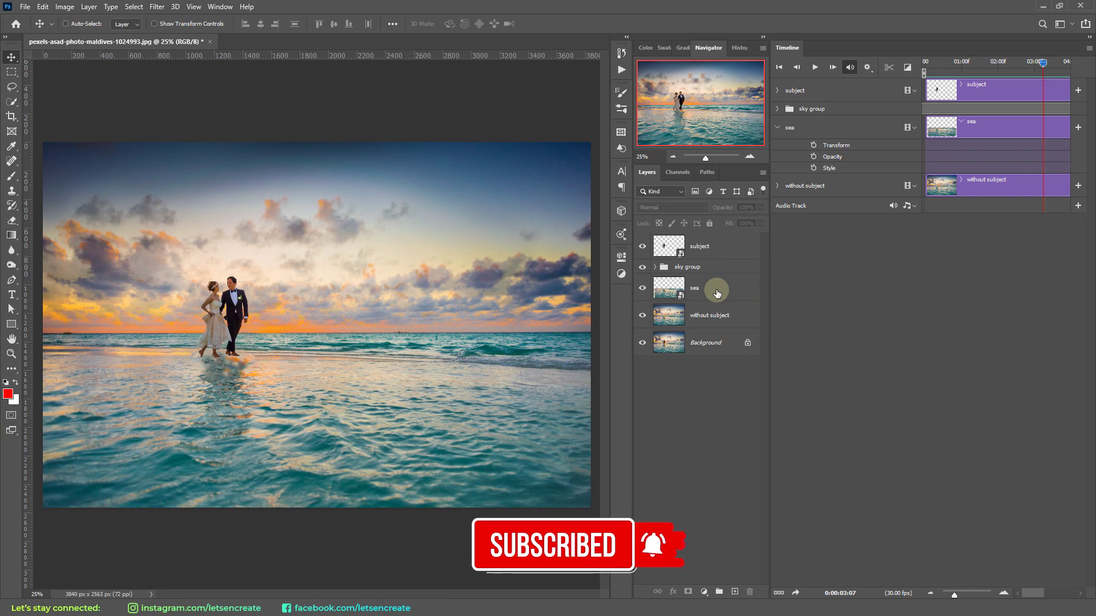
{"action": "left_click", "coordinate": [717, 292]}
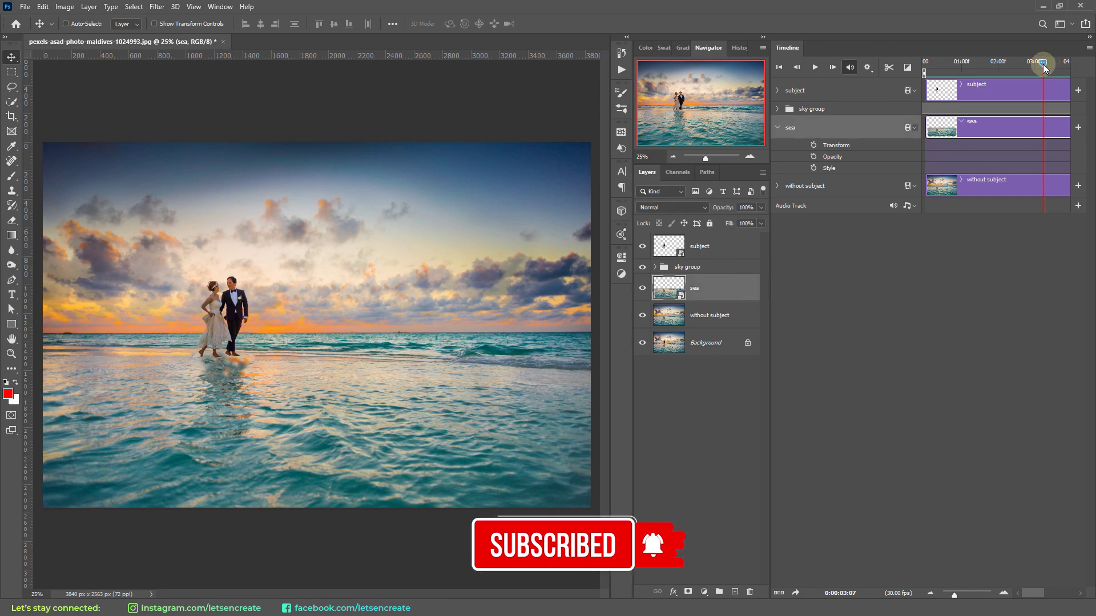
{"action": "left_click_drag", "start_coordinate": [1043, 62], "coordinate": [926, 62]}
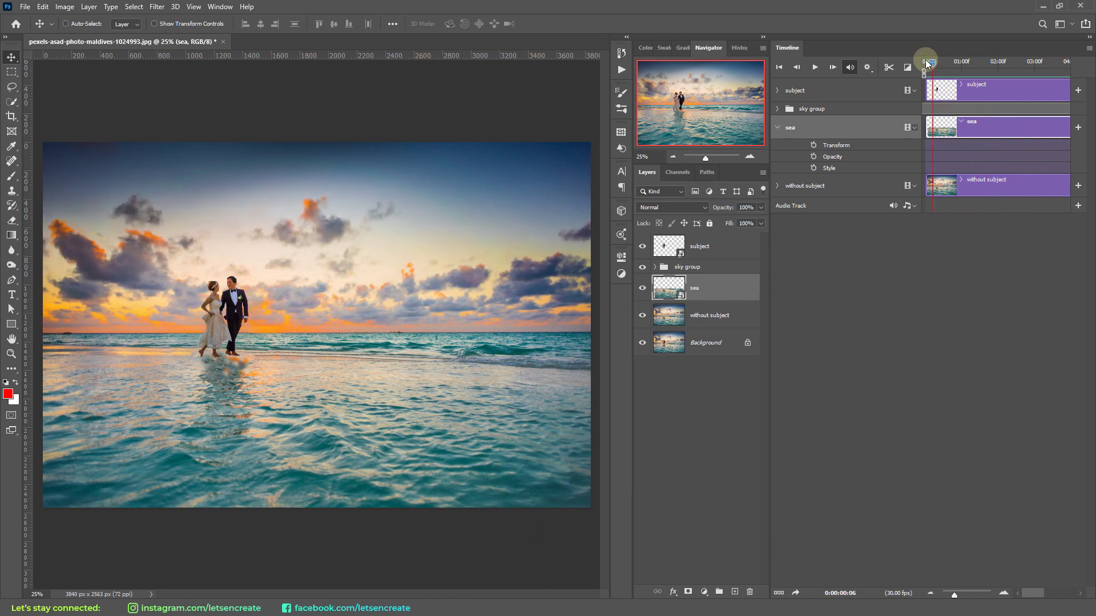
{"action": "left_click_drag", "start_coordinate": [771, 420], "coordinate": [721, 416]}
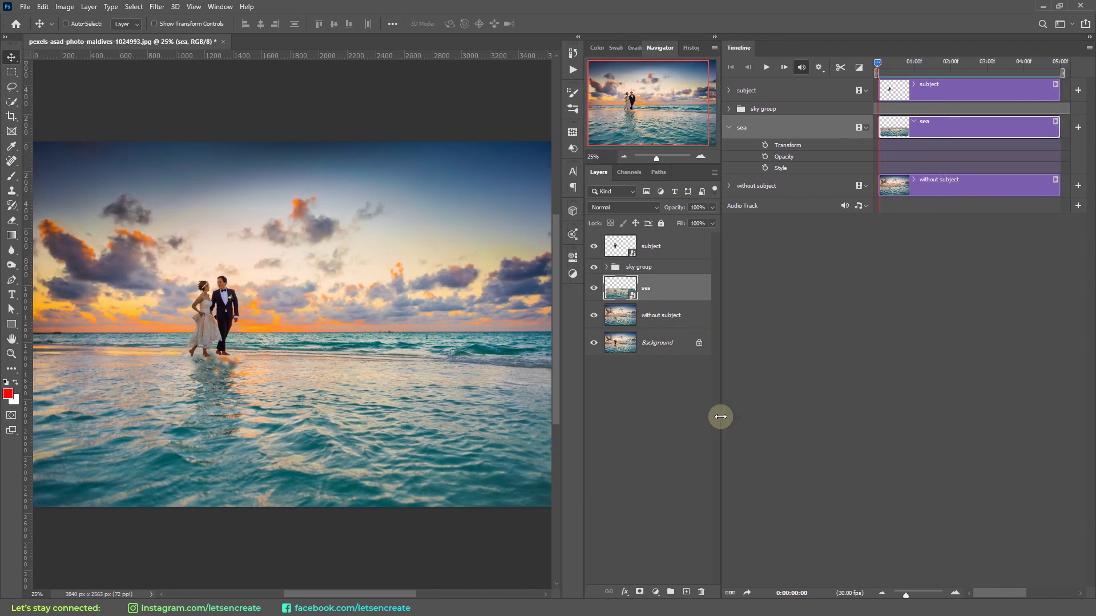
{"action": "left_click", "coordinate": [765, 145]}
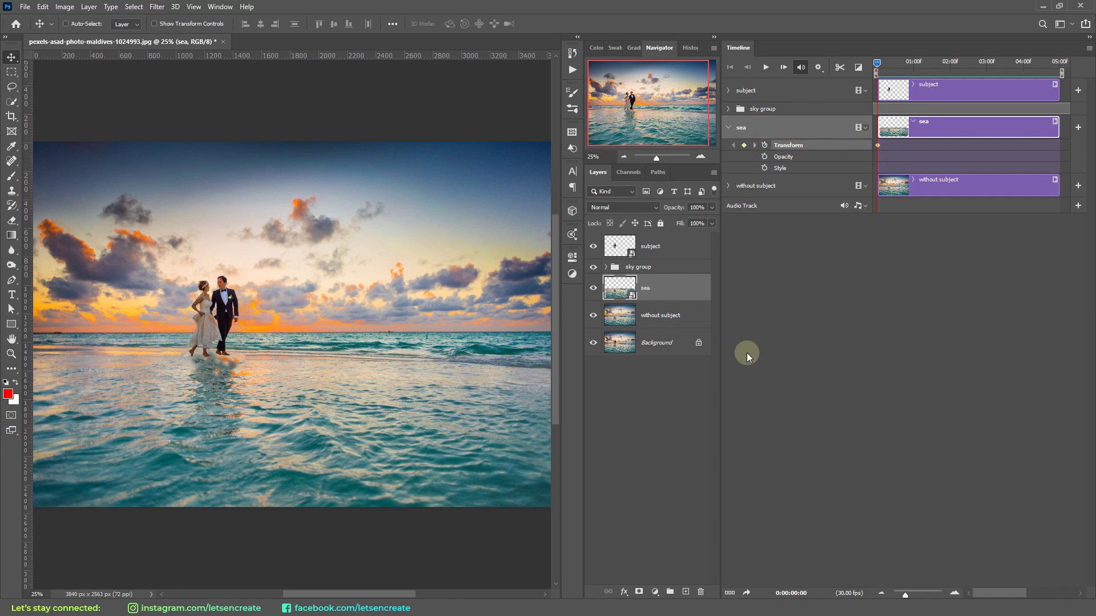
{"action": "left_click_drag", "start_coordinate": [383, 417], "coordinate": [402, 425]}
{"action": "key", "text": "ctrl"}
{"action": "key", "text": "ctrl+z"}
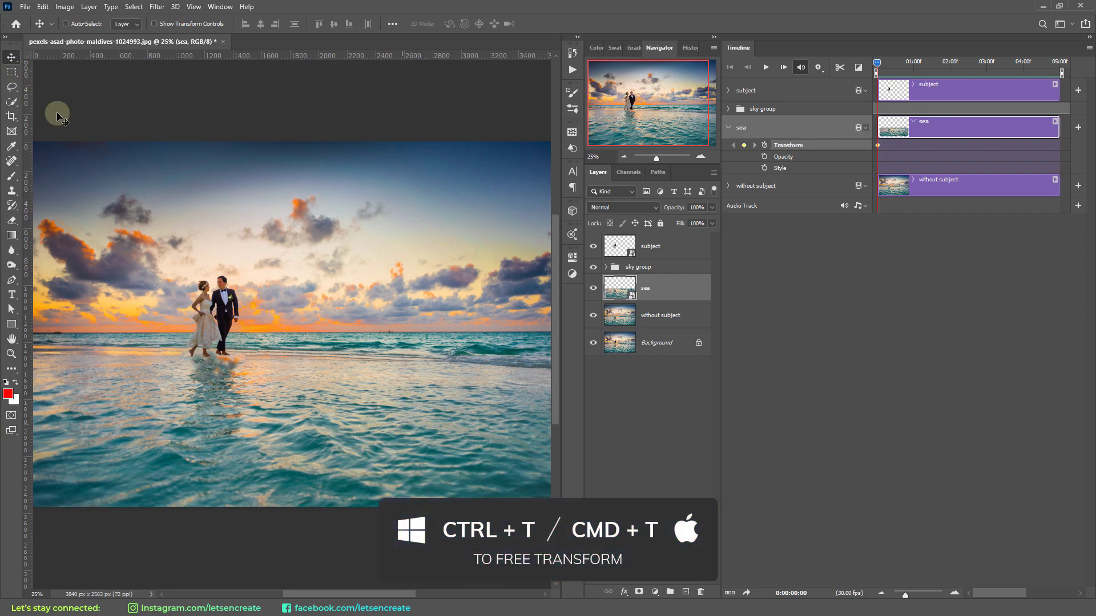
Free-transform the sea at the first keyframe to about 85.16% scale and shift it left beyond the canvas edge.
{"action": "key", "text": "ctrl+t"}
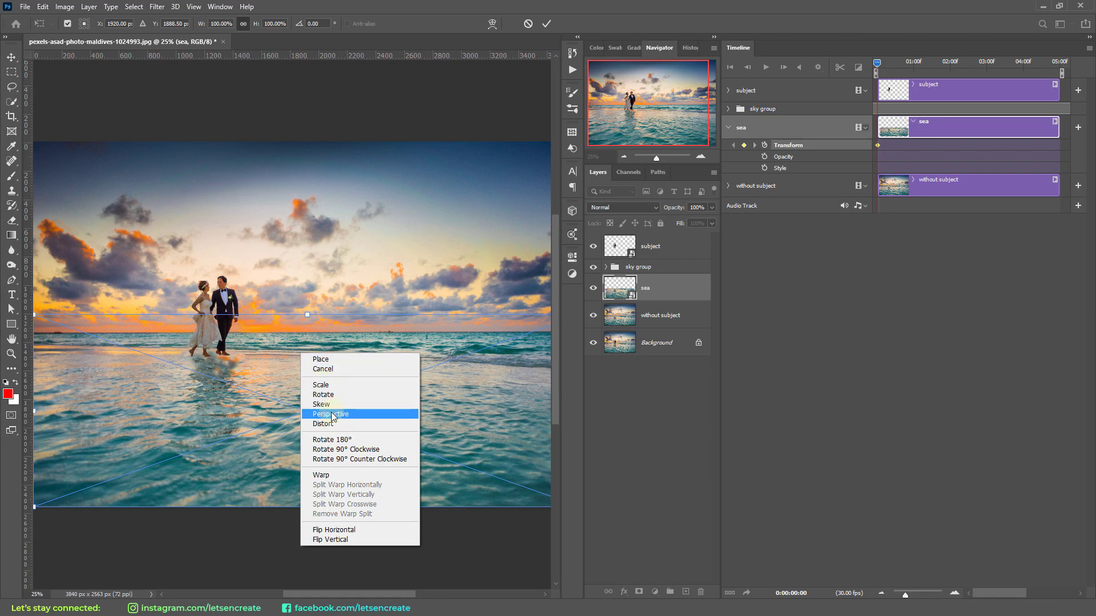
{"action": "left_click", "coordinate": [332, 475]}
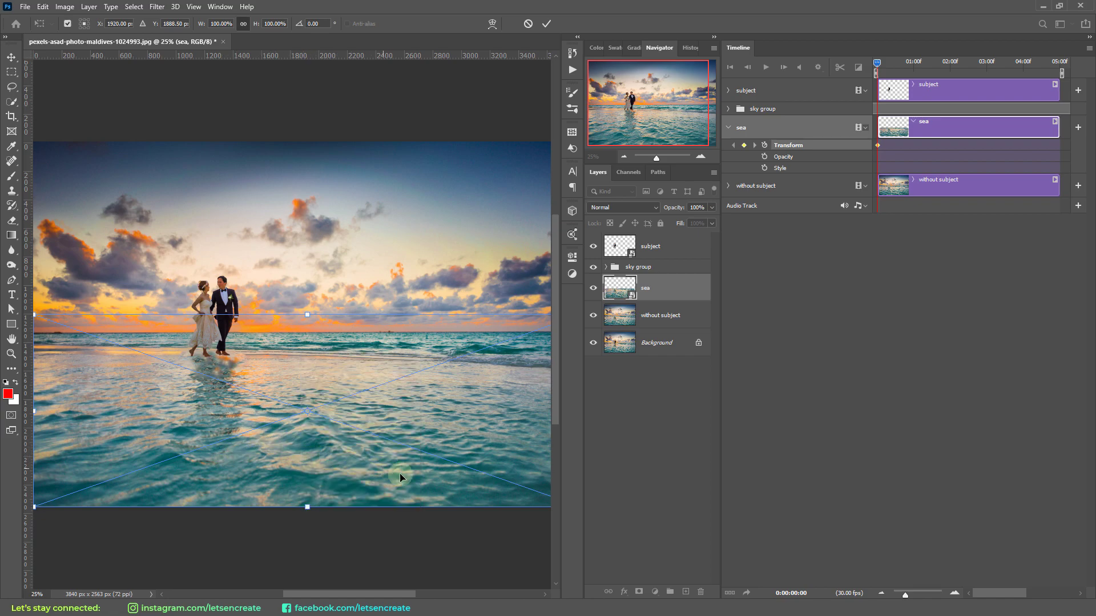
{"action": "left_click_drag", "start_coordinate": [567, 435], "coordinate": [670, 456]}
{"action": "left_click_drag", "start_coordinate": [618, 508], "coordinate": [537, 475]}
{"action": "left_click_drag", "start_coordinate": [447, 416], "coordinate": [409, 416]}
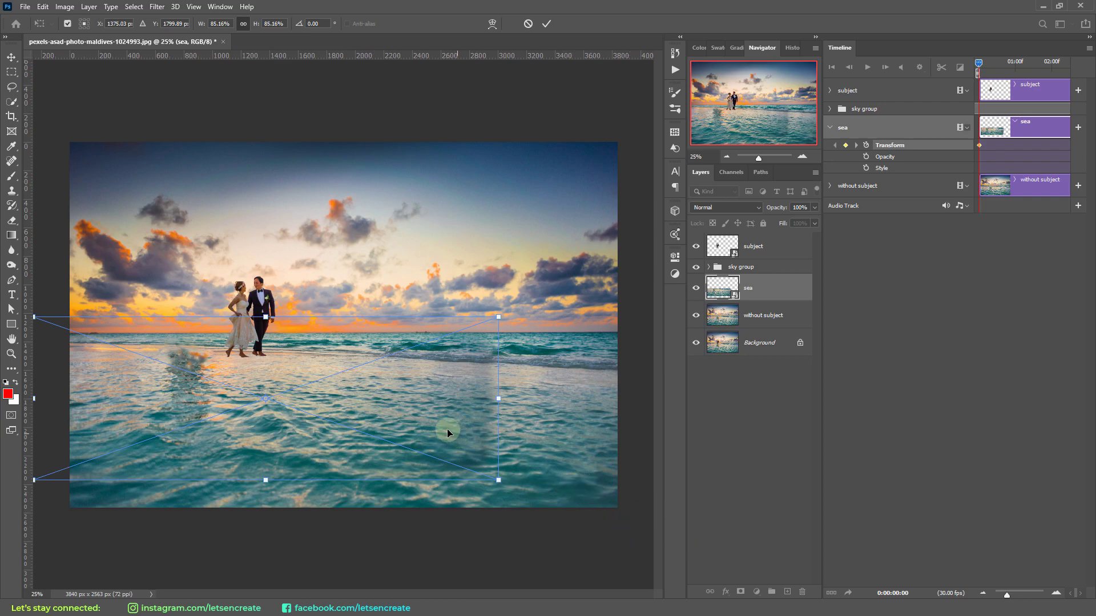
{"action": "left_click", "coordinate": [545, 24]}
At 0:00:04:29, free-transform the sea to about 107.71% width and 119.27% height, shifted right to align with the canvas's left edge.
{"action": "left_click_drag", "start_coordinate": [824, 433], "coordinate": [681, 426]}
{"action": "left_click_drag", "start_coordinate": [837, 68], "coordinate": [1024, 62]}
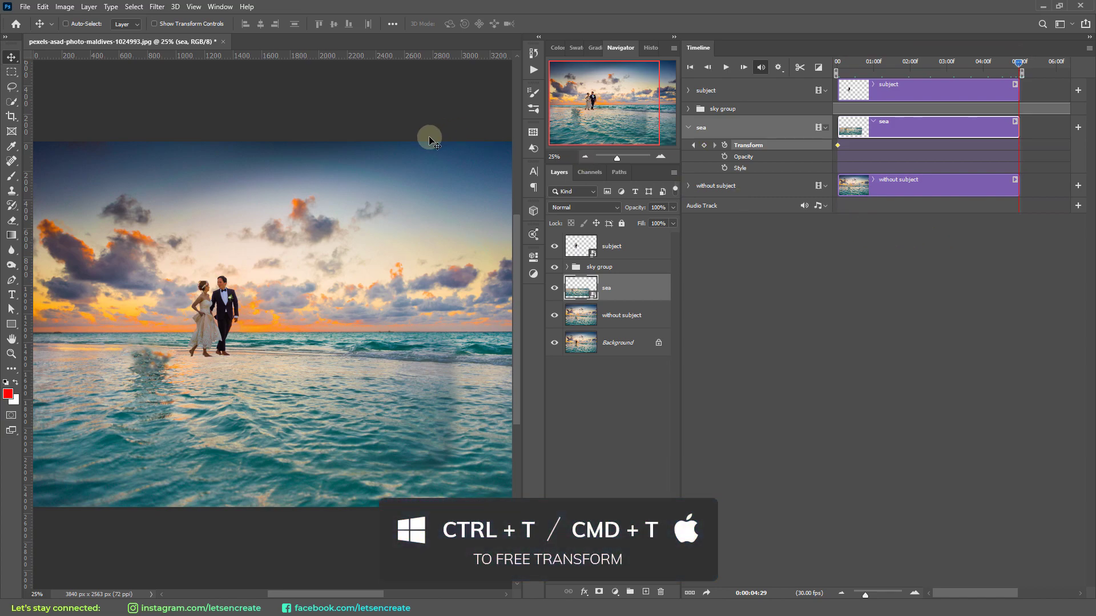
{"action": "key", "text": "ctrl+t"}
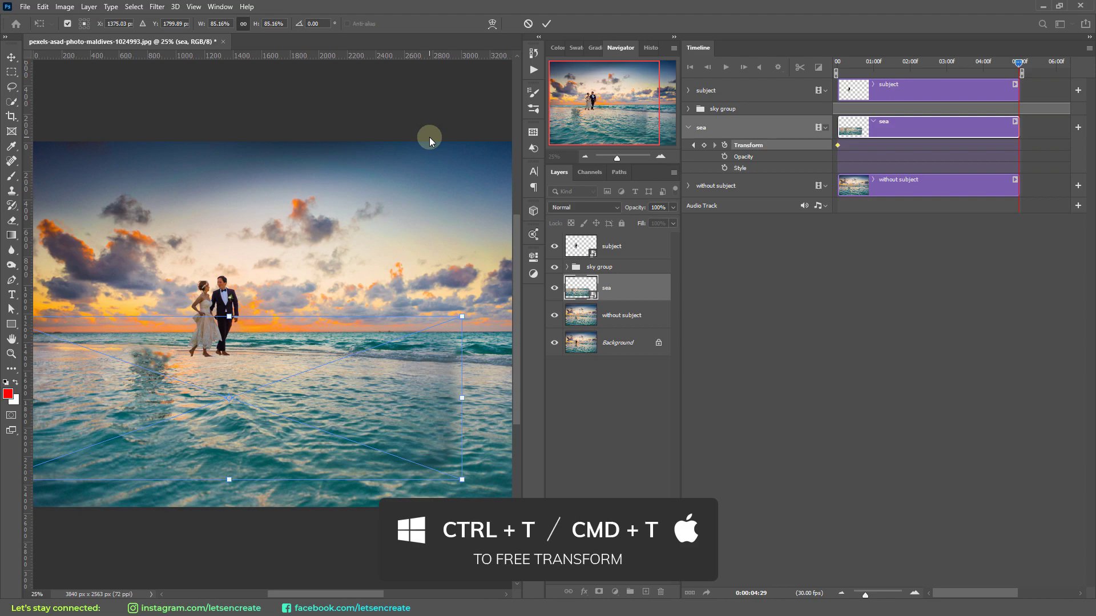
{"action": "left_click_drag", "start_coordinate": [477, 479], "coordinate": [601, 521]}
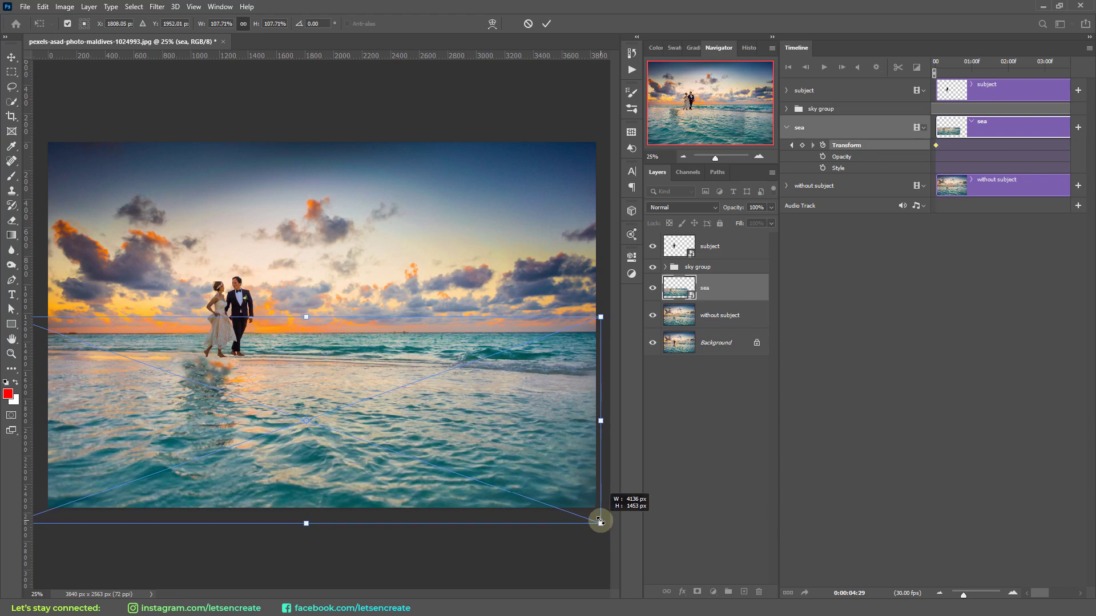
{"action": "left_click_drag", "start_coordinate": [399, 418], "coordinate": [436, 417]}
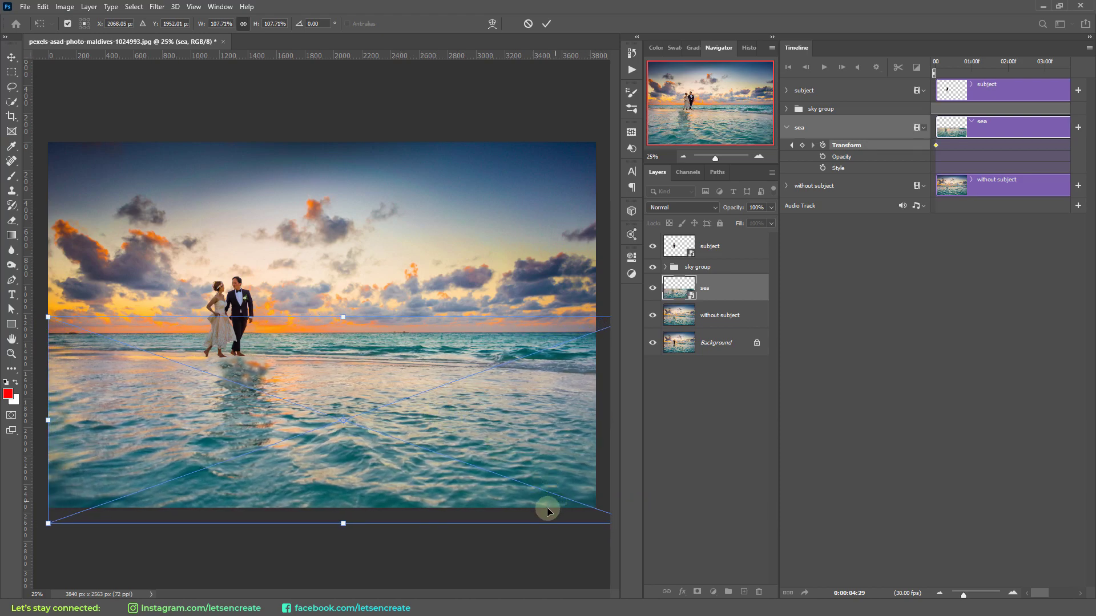
{"action": "left_click_drag", "start_coordinate": [343, 523], "coordinate": [341, 547]}
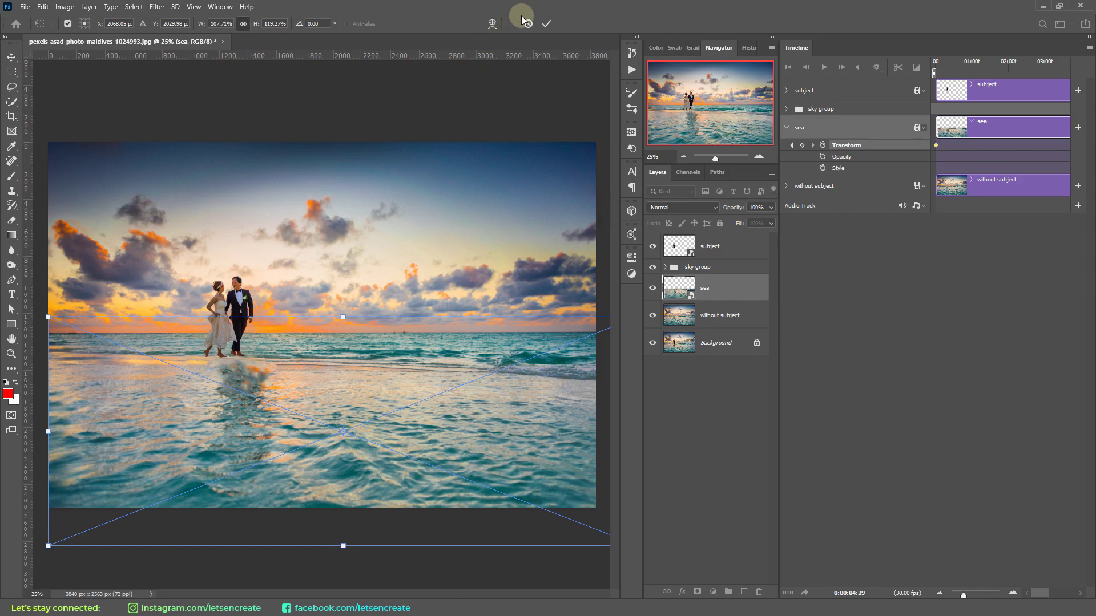
{"action": "left_click", "coordinate": [546, 23]}
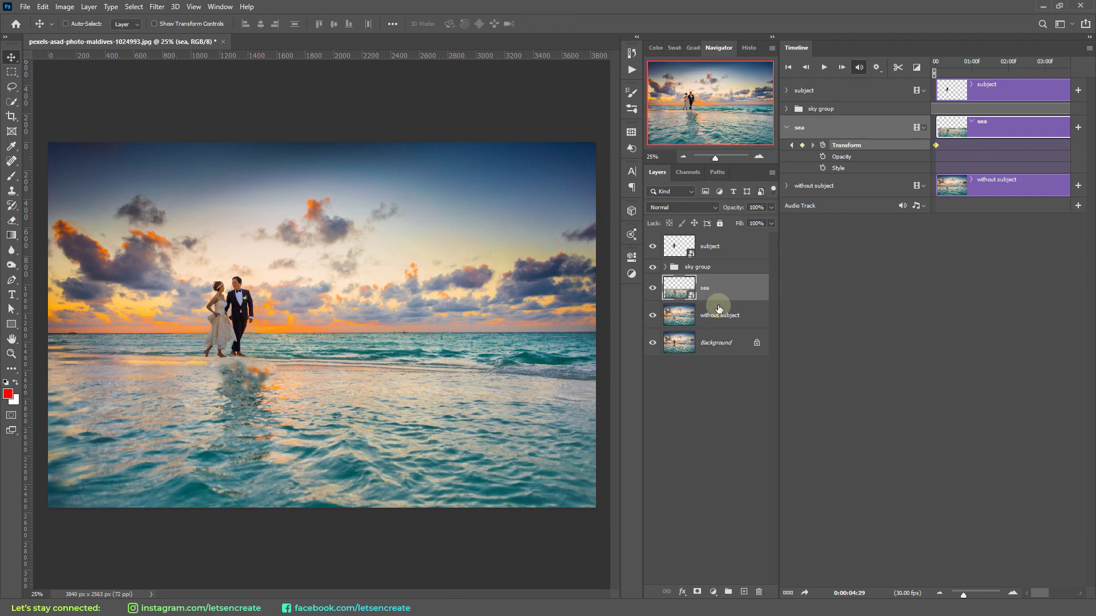
Duplicate the sea layer as "sea copy" and "sea copy 2", and expand both copies' tracks to show their keyframes.
{"action": "left_click", "coordinate": [681, 394]}
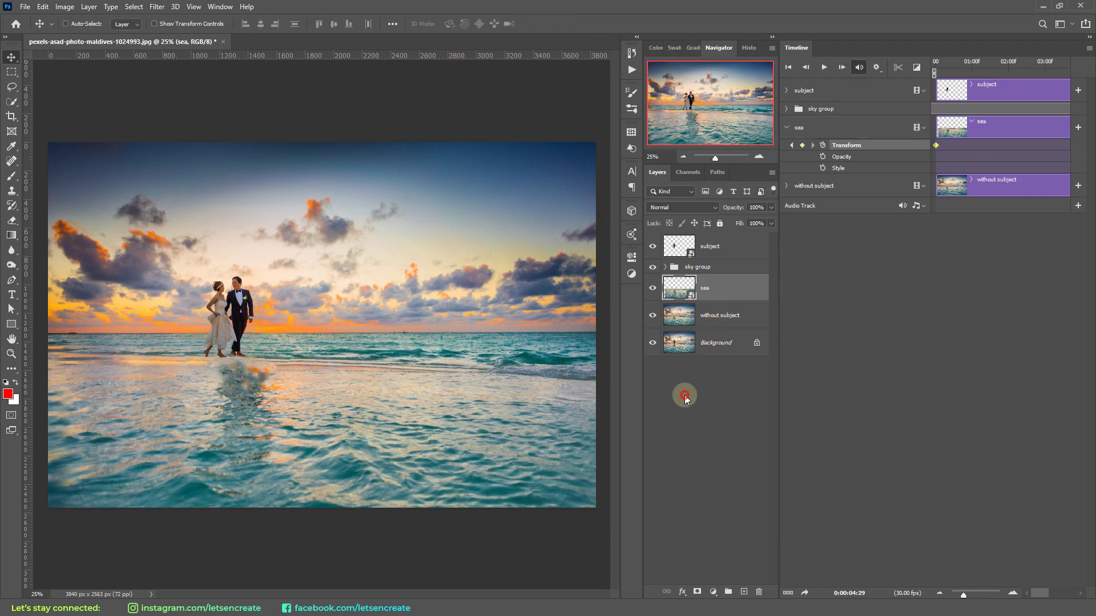
{"action": "left_click", "coordinate": [729, 292]}
{"action": "right_click", "coordinate": [728, 292]}
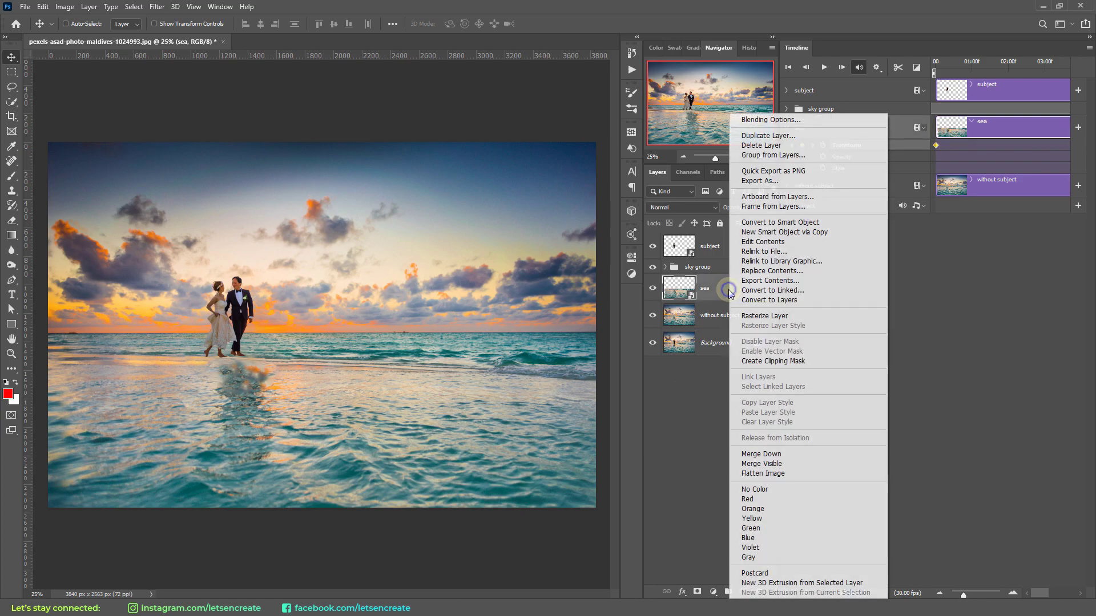
{"action": "left_click", "coordinate": [768, 136]}
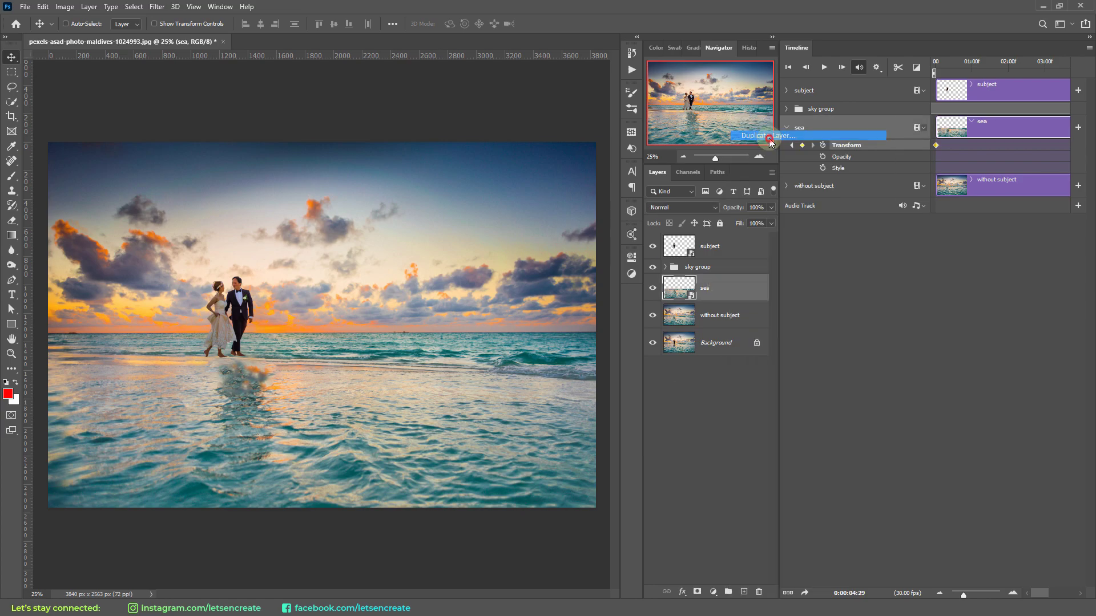
{"action": "left_click", "coordinate": [644, 164]}
{"action": "right_click", "coordinate": [732, 292]}
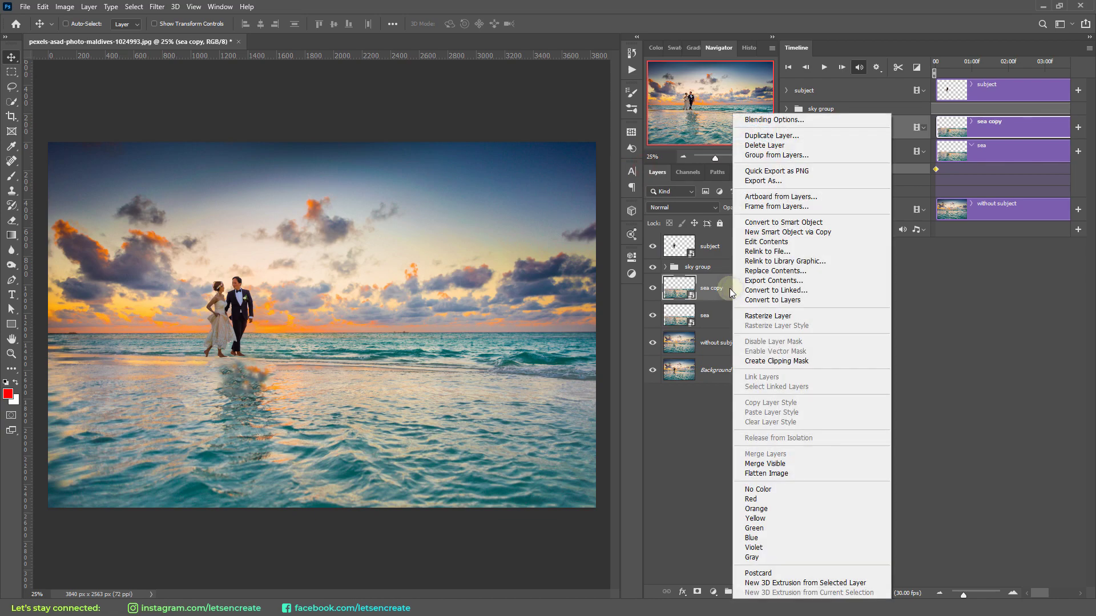
{"action": "left_click", "coordinate": [770, 136]}
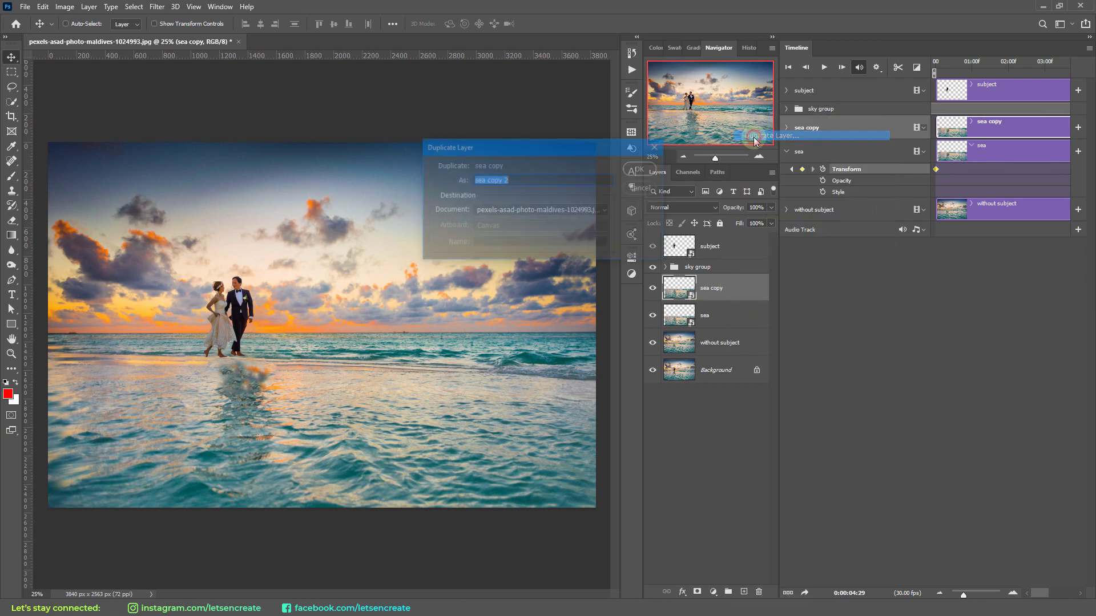
{"action": "left_click", "coordinate": [643, 166]}
{"action": "left_click_drag", "start_coordinate": [778, 294], "coordinate": [713, 293]}
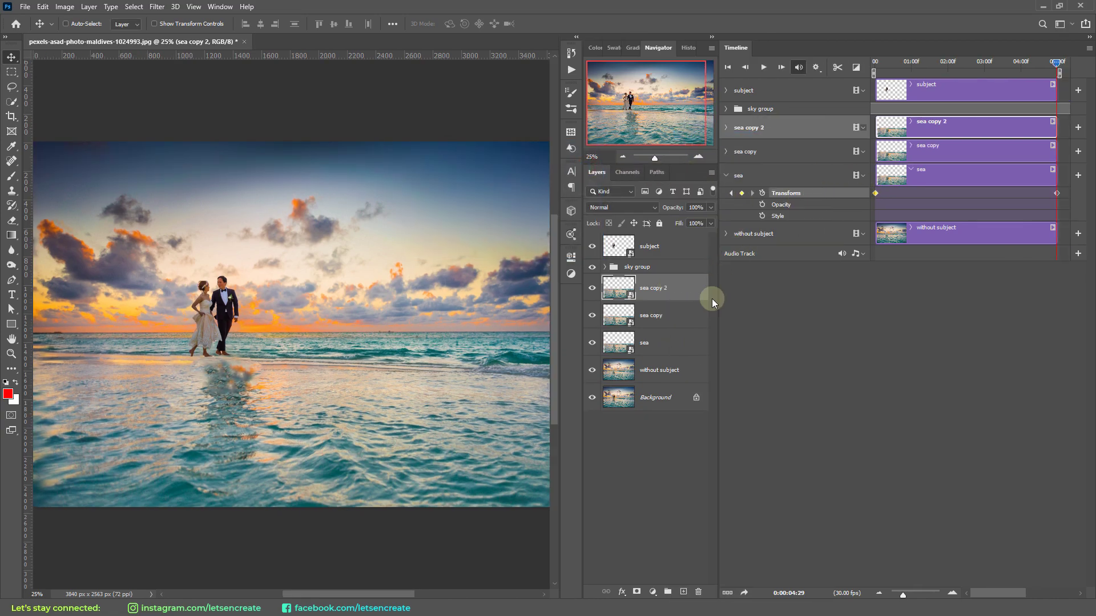
{"action": "left_click", "coordinate": [725, 152]}
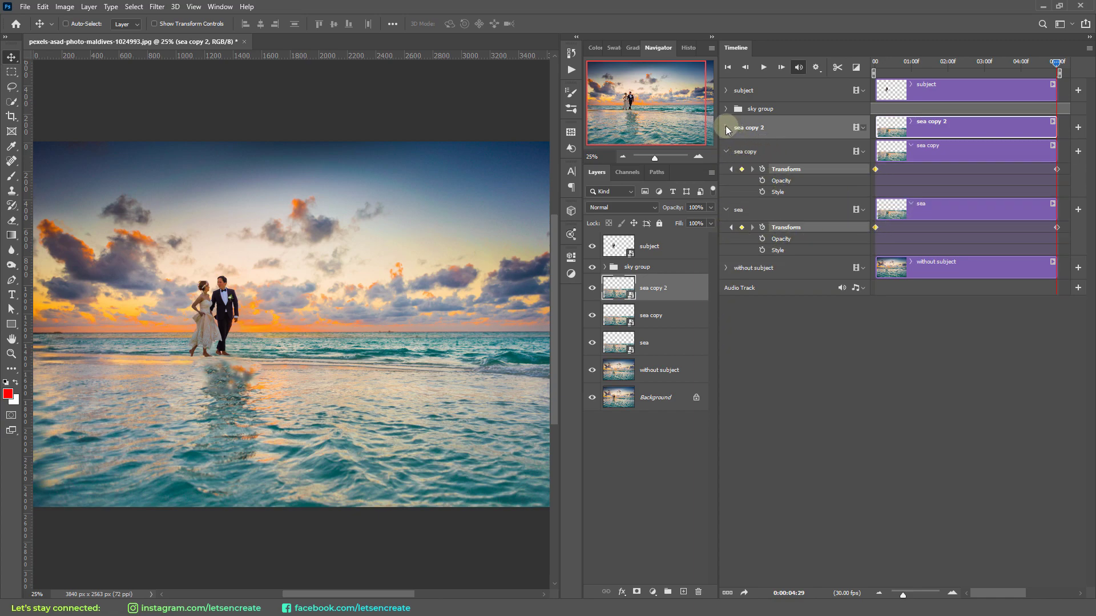
{"action": "left_click", "coordinate": [726, 127]}
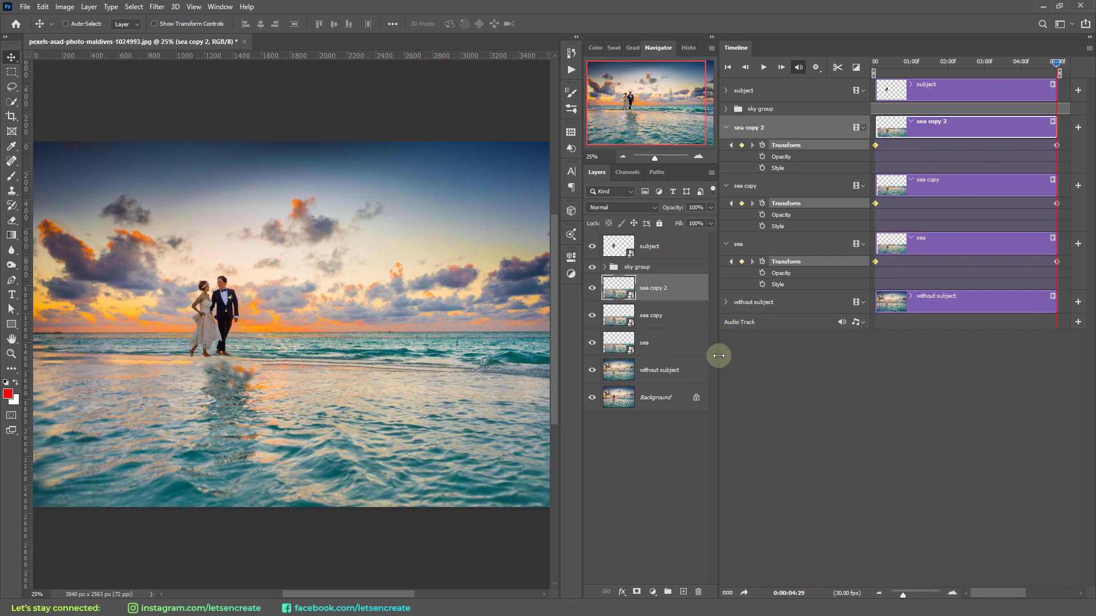
Place the playhead at 0:00:02:15 and move the "sea copy 2" clip to start there.
{"action": "left_click_drag", "start_coordinate": [1056, 63], "coordinate": [966, 62]}
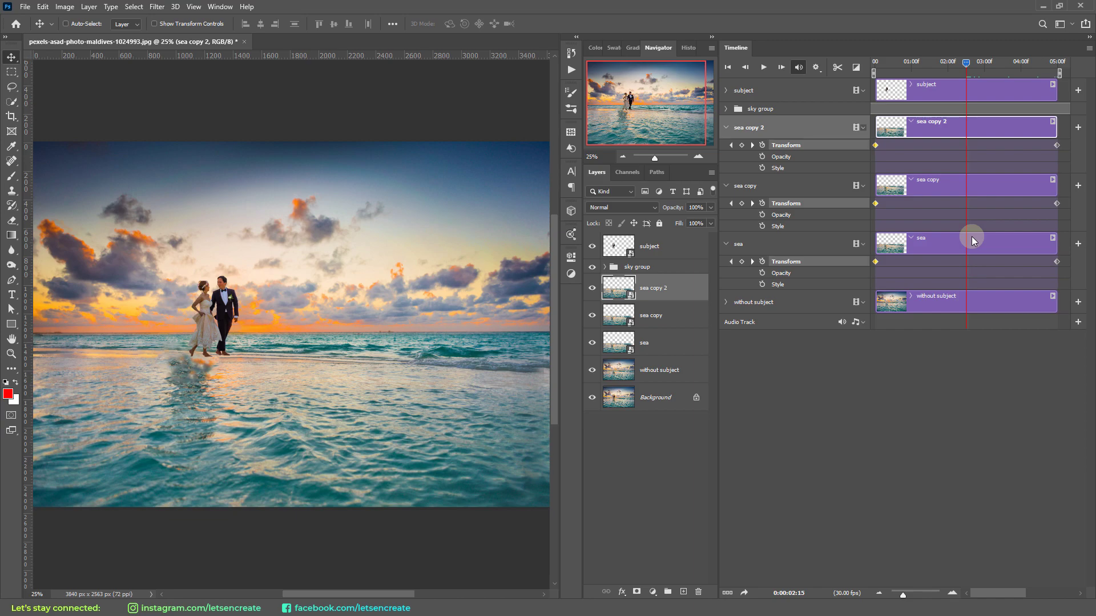
{"action": "left_click", "coordinate": [972, 239]}
{"action": "left_click", "coordinate": [658, 290]}
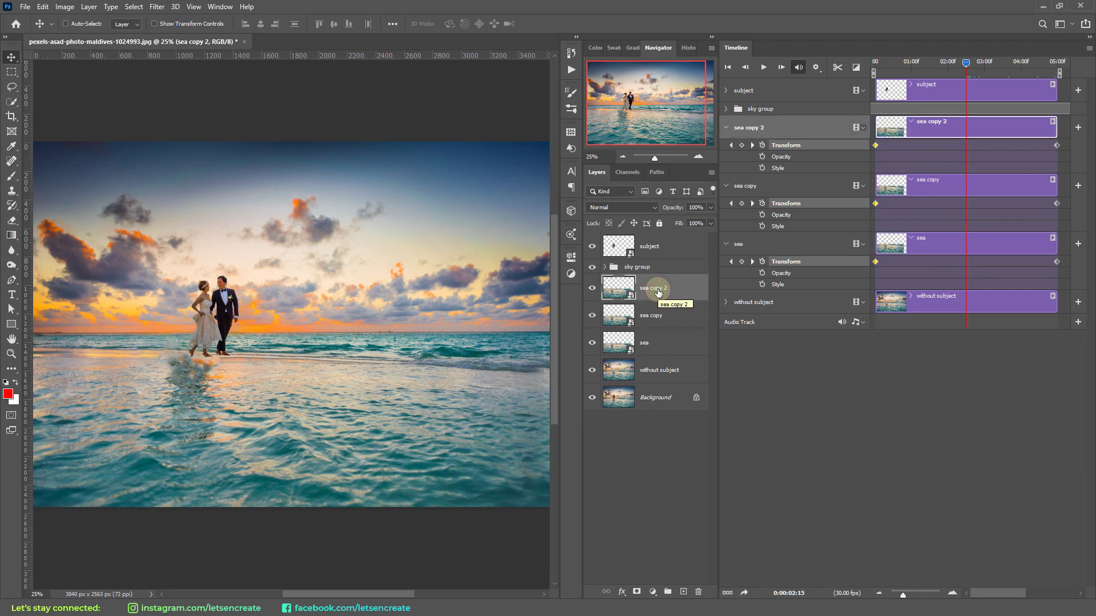
{"action": "left_click_drag", "start_coordinate": [965, 125], "coordinate": [1020, 124]}
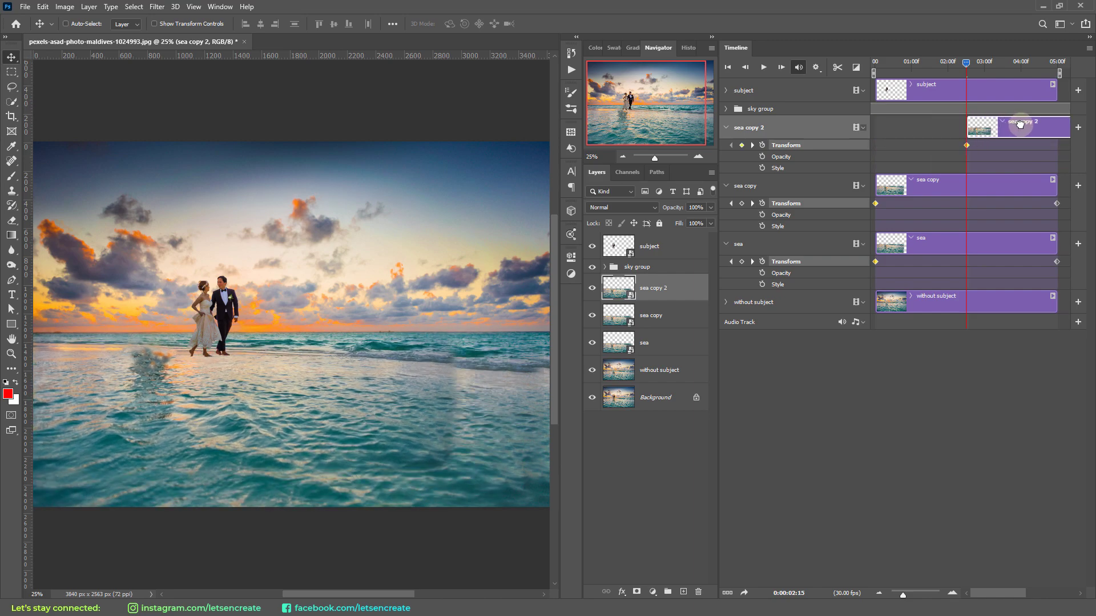
{"action": "left_click", "coordinate": [838, 67]}
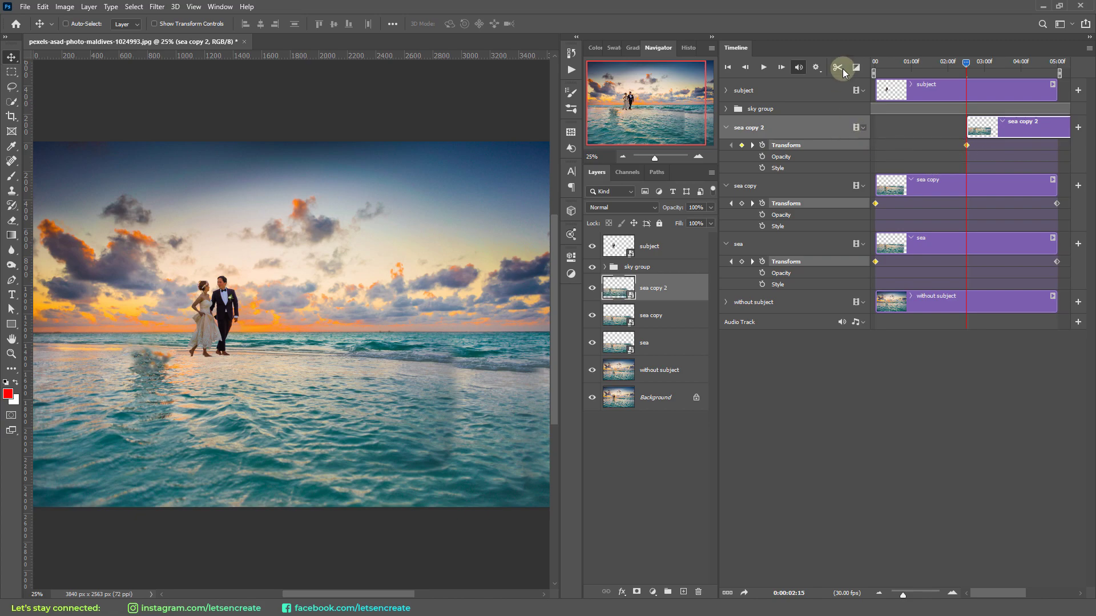
Move the "sea" clip earlier on the timeline so that it ends at 0:00:02:15.
{"action": "left_click", "coordinate": [658, 343]}
{"action": "left_click_drag", "start_coordinate": [977, 247], "coordinate": [937, 248]}
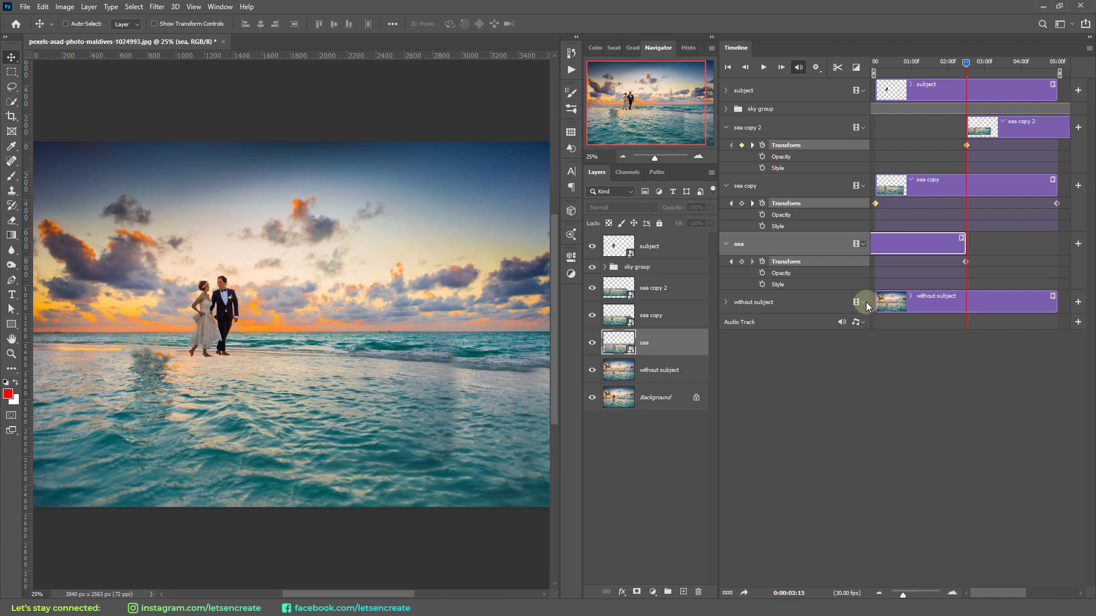
Apply 1 s Fade transitions to the start of "sea copy 2", both ends of "sea copy" and the end of "sea".
{"action": "left_click", "coordinate": [857, 67]}
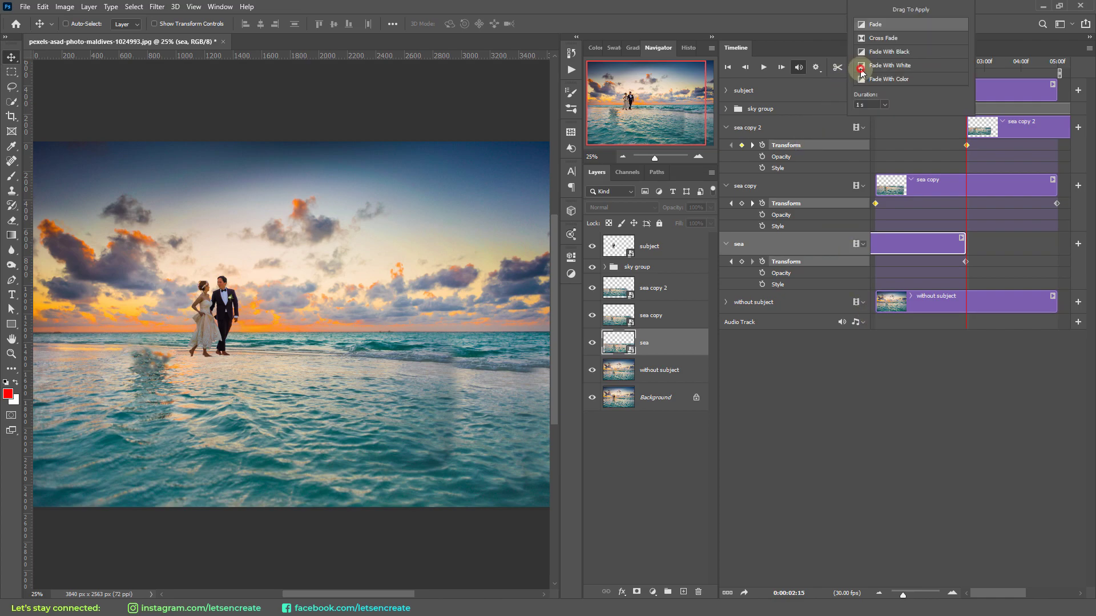
{"action": "left_click_drag", "start_coordinate": [875, 24], "coordinate": [994, 127]}
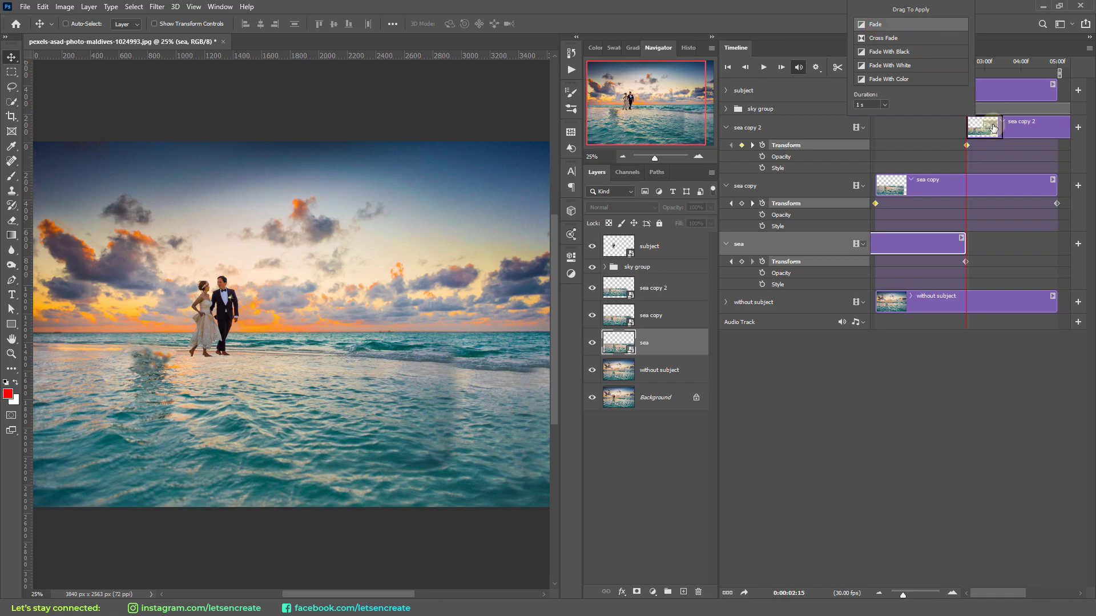
{"action": "left_click_drag", "start_coordinate": [994, 127], "coordinate": [983, 133]}
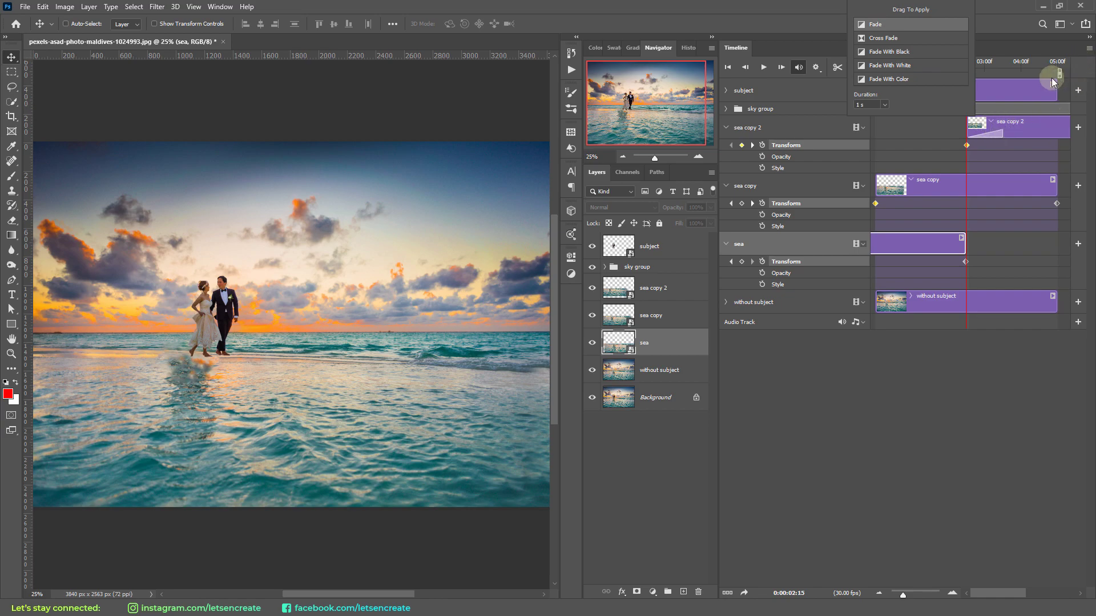
{"action": "left_click_drag", "start_coordinate": [869, 27], "coordinate": [890, 185]}
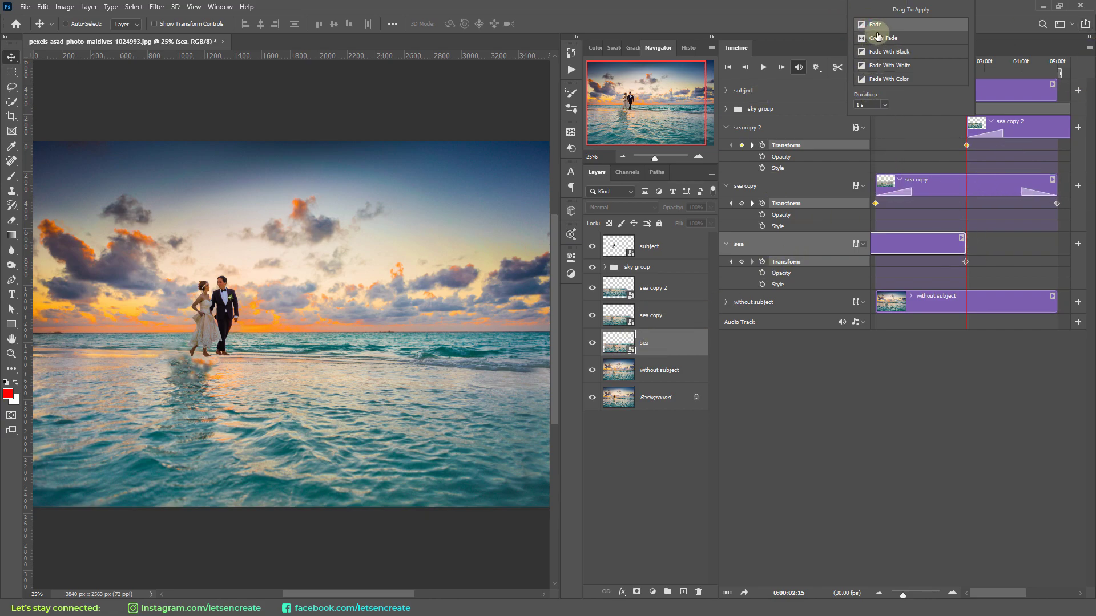
{"action": "left_click_drag", "start_coordinate": [875, 27], "coordinate": [949, 246]}
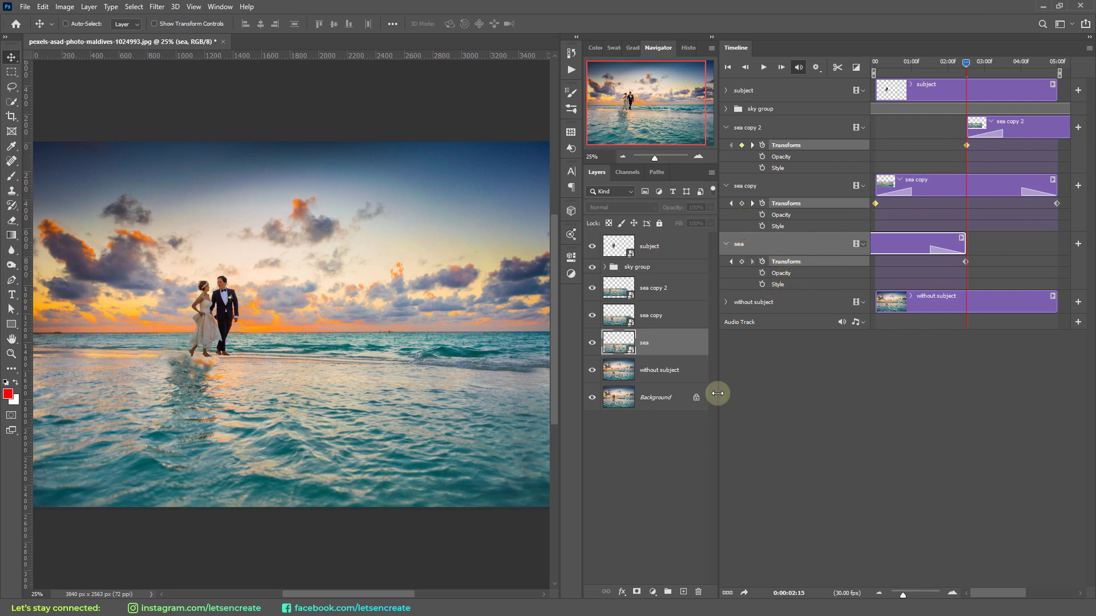
Enlarge the canvas area to play back the sea and cloud animation, then restore more room for the timeline.
{"action": "left_click_drag", "start_coordinate": [718, 394], "coordinate": [805, 393]}
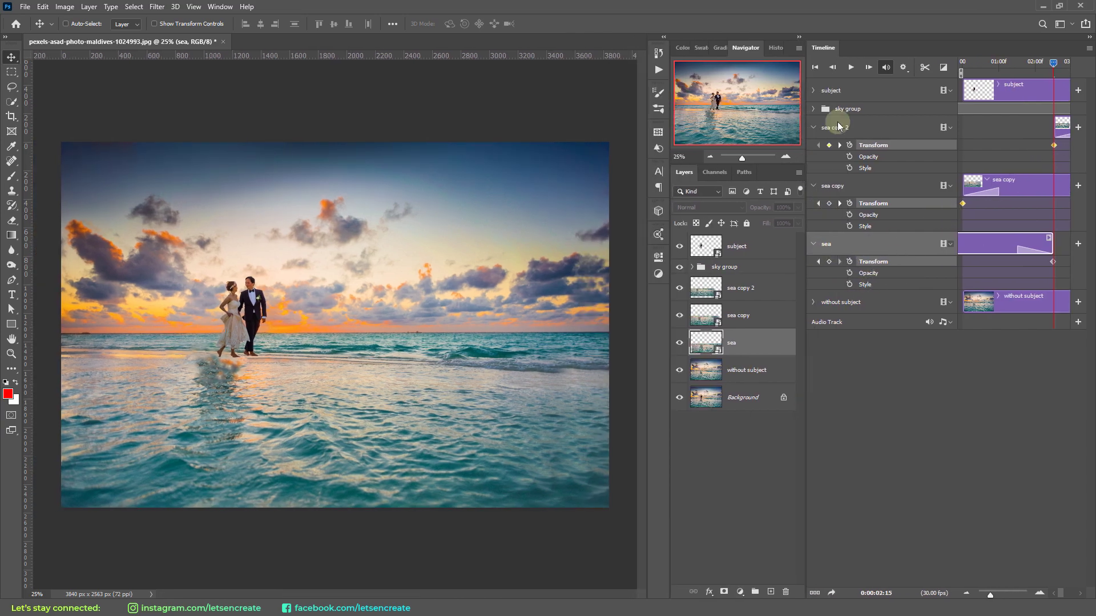
{"action": "left_click", "coordinate": [850, 68]}
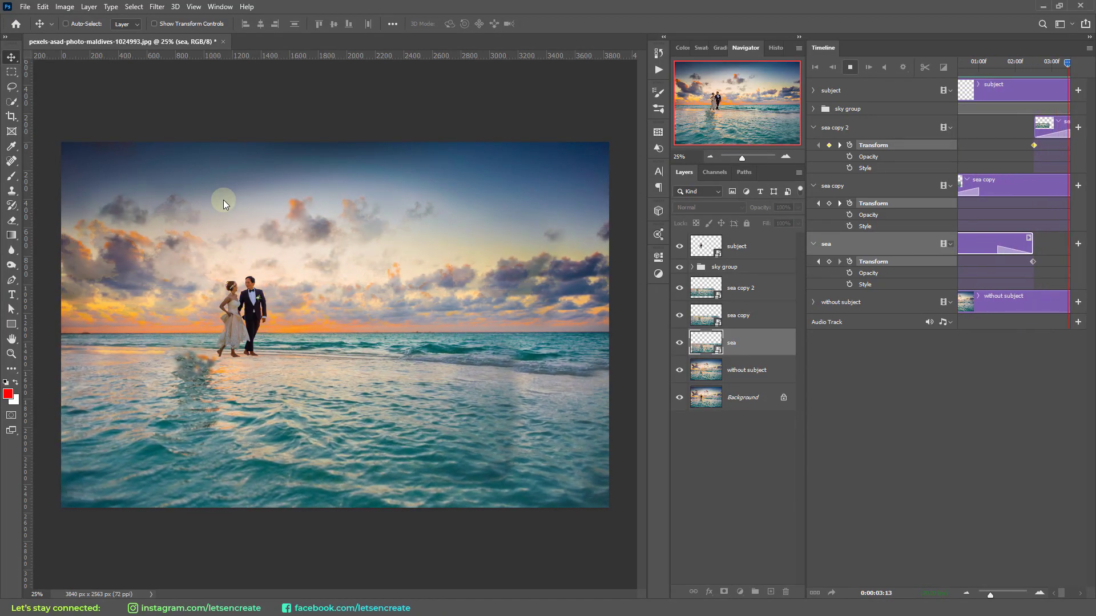
{"action": "left_click", "coordinate": [850, 68]}
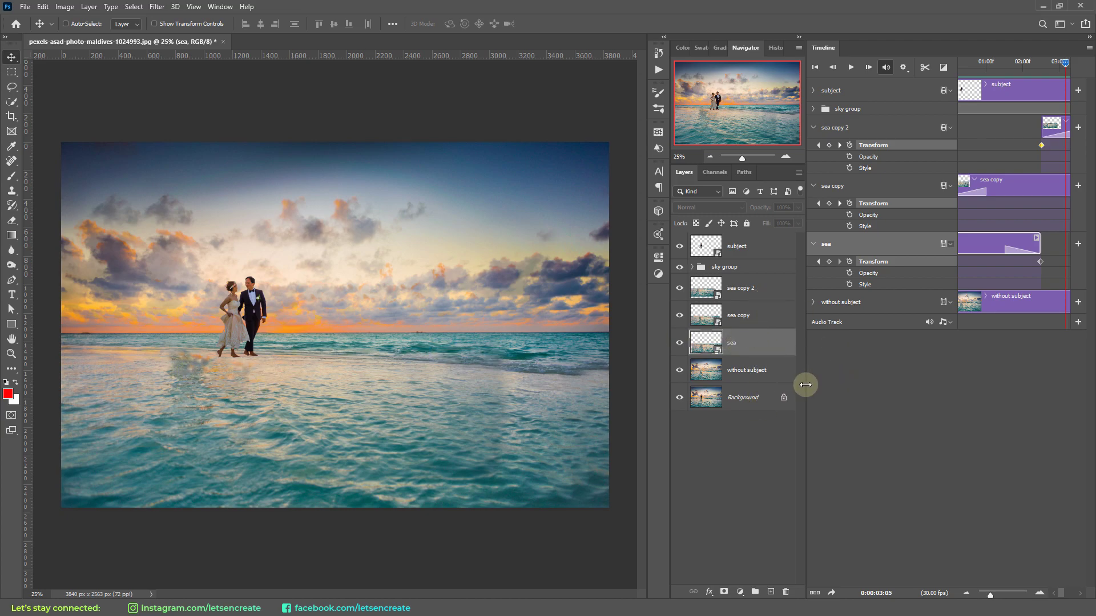
{"action": "left_click_drag", "start_coordinate": [798, 386], "coordinate": [734, 384]}
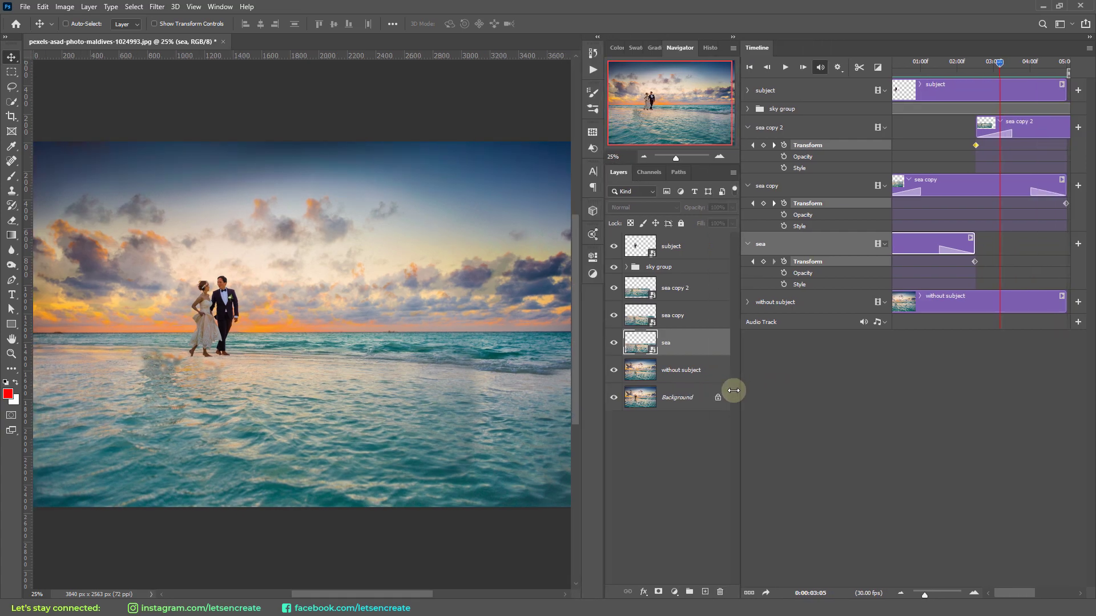
Group the "sea copy 2", "sea copy" and "sea" layers and name the group "sea group".
{"action": "left_click", "coordinate": [674, 296]}
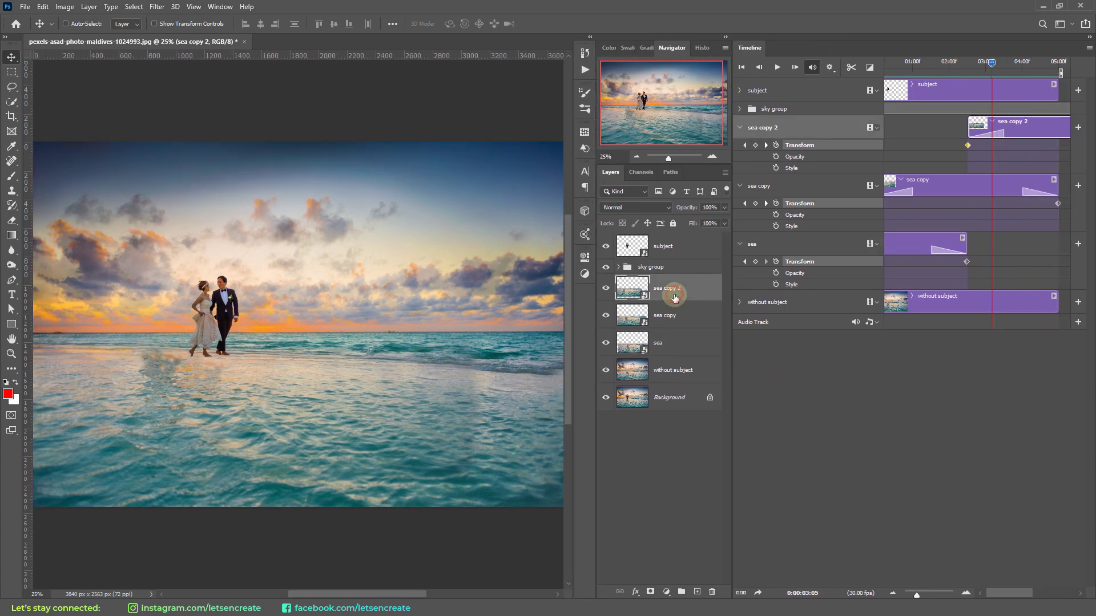
{"action": "left_click", "coordinate": [680, 344], "text": "shift"}
{"action": "key", "text": "ctrl"}
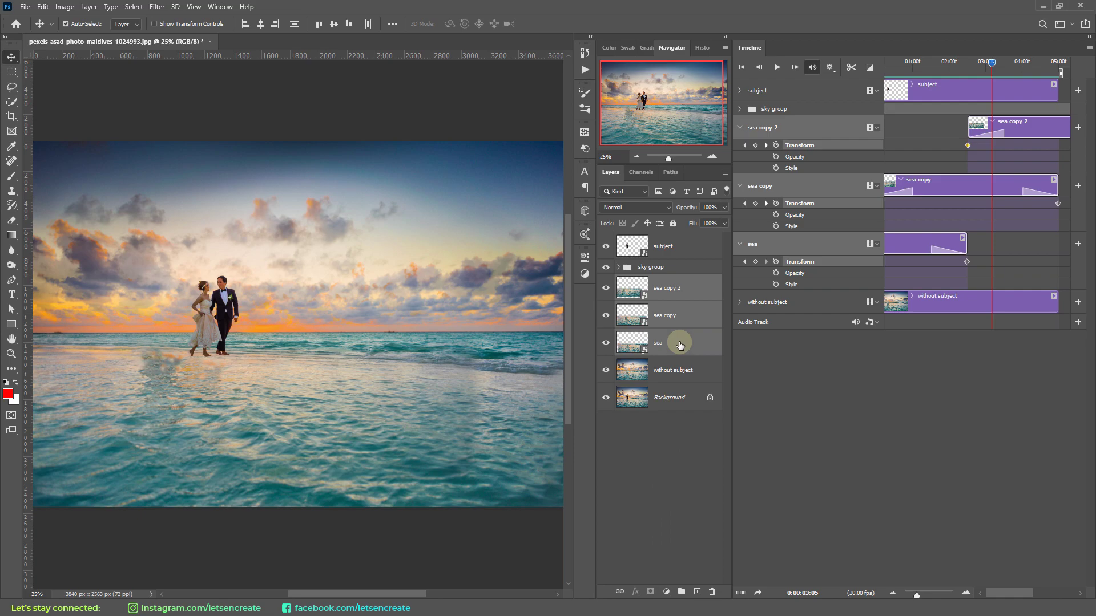
{"action": "key", "text": "ctrl+g"}
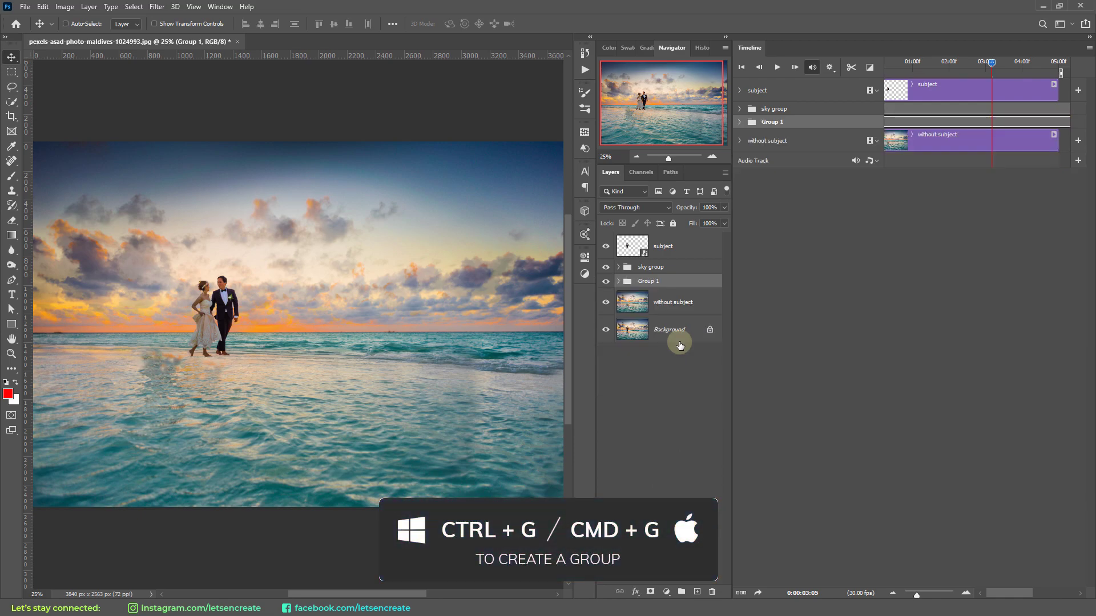
{"action": "double_click", "coordinate": [647, 282]}
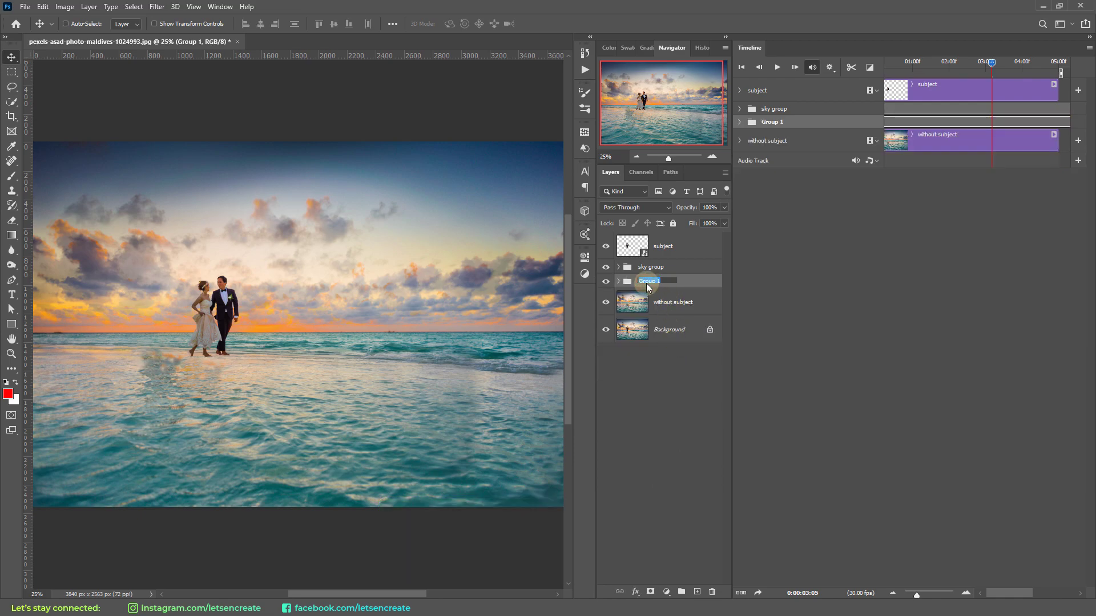
{"action": "type", "text": "sea group"}
{"action": "left_click", "coordinate": [684, 283]}
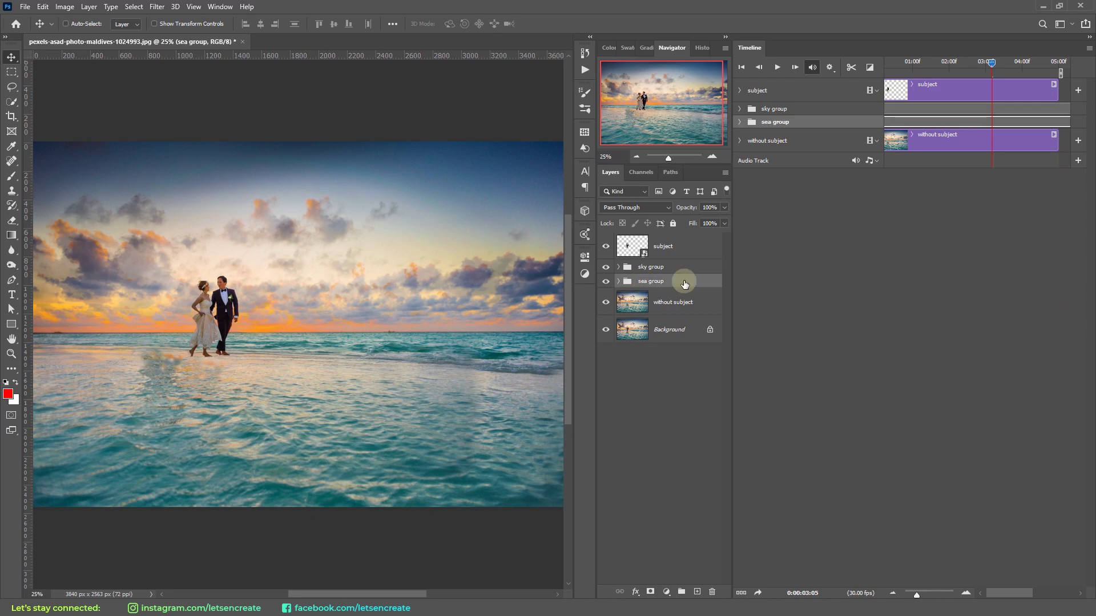
Add a layer mask to "sea group" and paint it black over the couple's reflection with a 300 to 400 px brush.
{"action": "left_click", "coordinate": [650, 592]}
{"action": "left_click", "coordinate": [11, 180]}
{"action": "left_click", "coordinate": [71, 23]}
{"action": "left_click", "coordinate": [7, 394]}
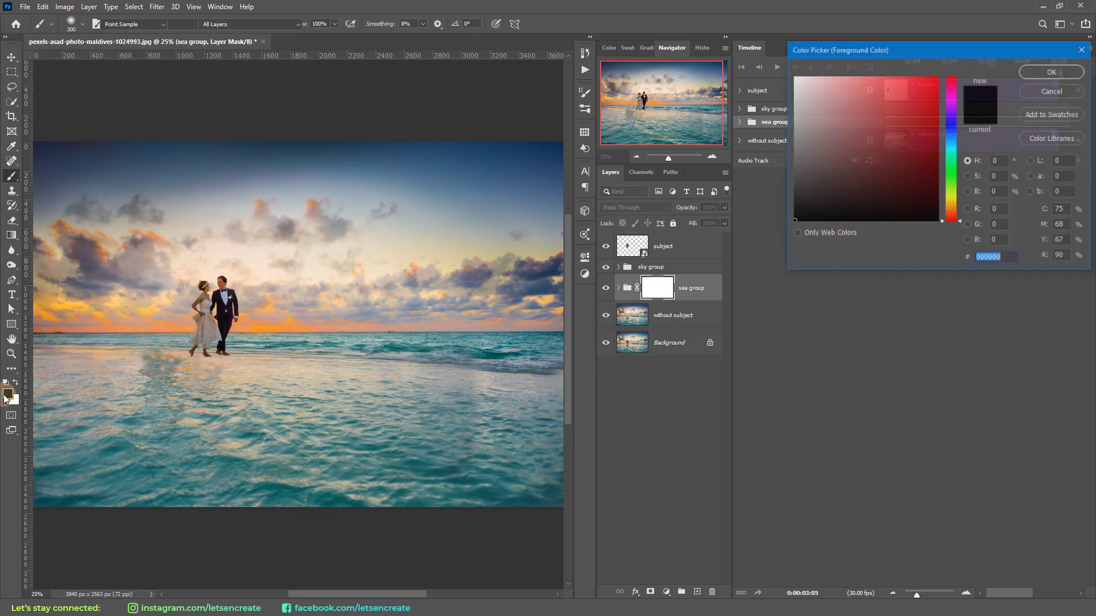
{"action": "left_click", "coordinate": [1045, 73]}
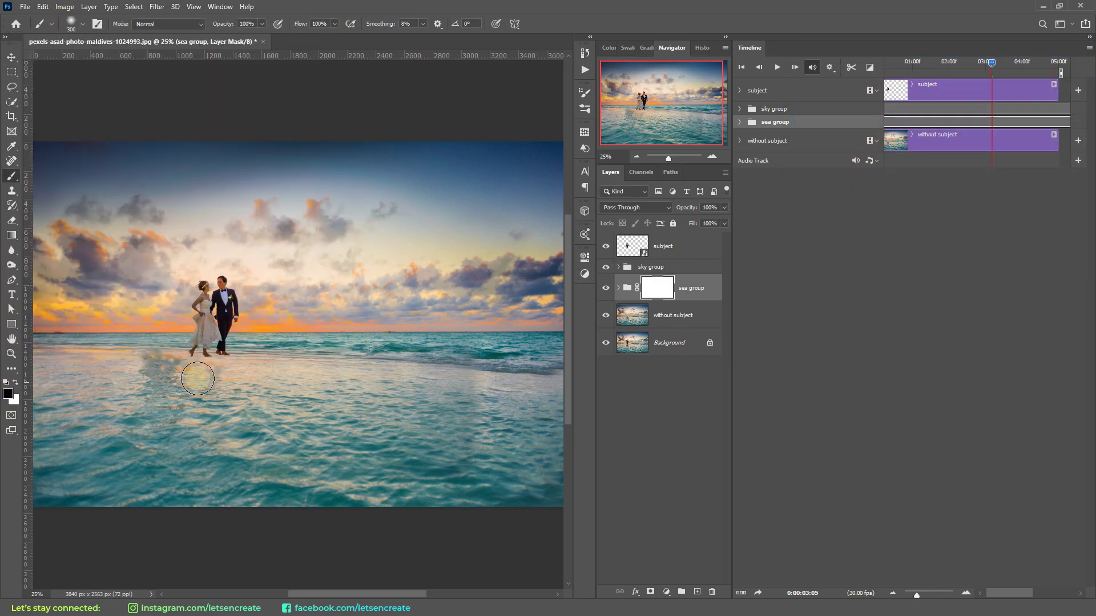
{"action": "left_click_drag", "start_coordinate": [194, 380], "coordinate": [207, 392]}
{"action": "mouse_move", "coordinate": [238, 408]}
{"action": "left_mouse_down"}
{"action": "mouse_move", "coordinate": [212, 380]}
{"action": "mouse_move", "coordinate": [216, 437]}
{"action": "mouse_move", "coordinate": [215, 401]}
{"action": "left_mouse_up"}
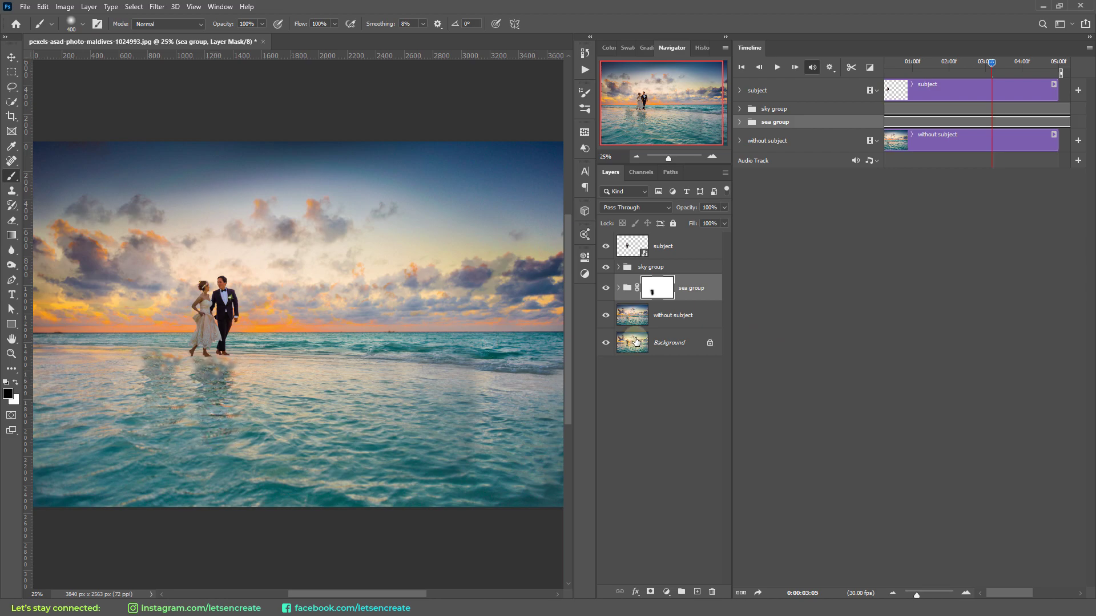
Mask the leftover ghost reflection beside the couple's reflection at 75% brush opacity, and play back the result.
{"action": "left_click_drag", "start_coordinate": [227, 27], "coordinate": [212, 27]}
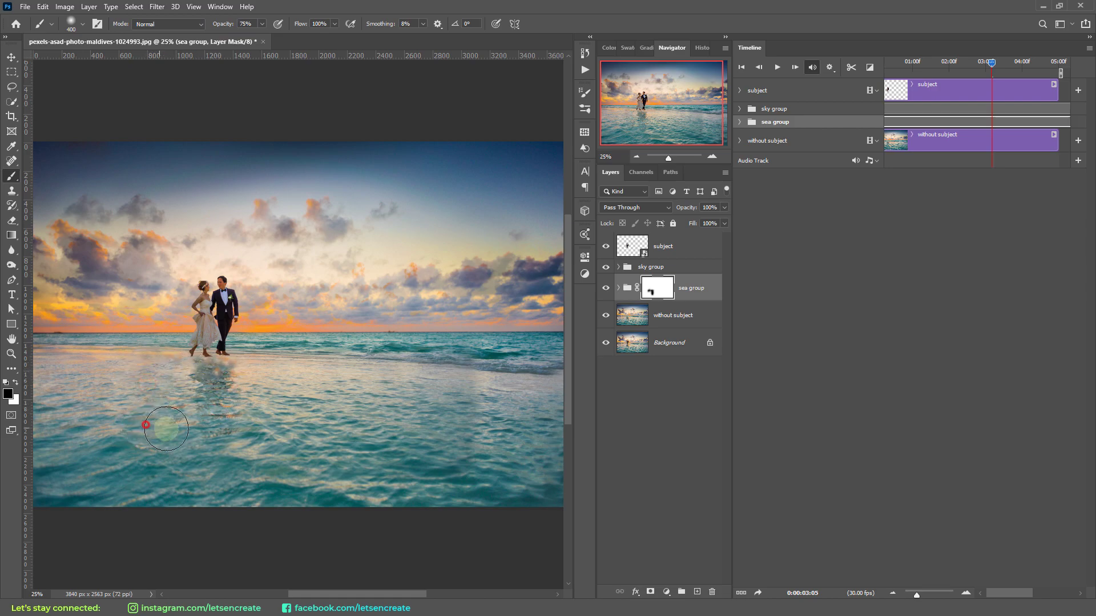
{"action": "left_click", "coordinate": [777, 67]}
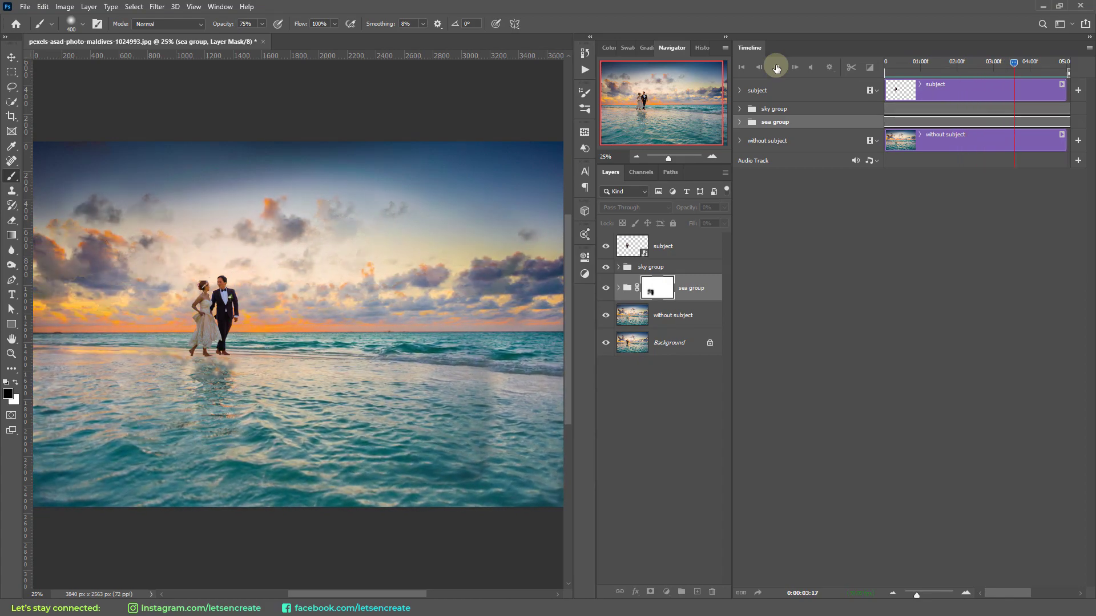
{"action": "left_click", "coordinate": [776, 67]}
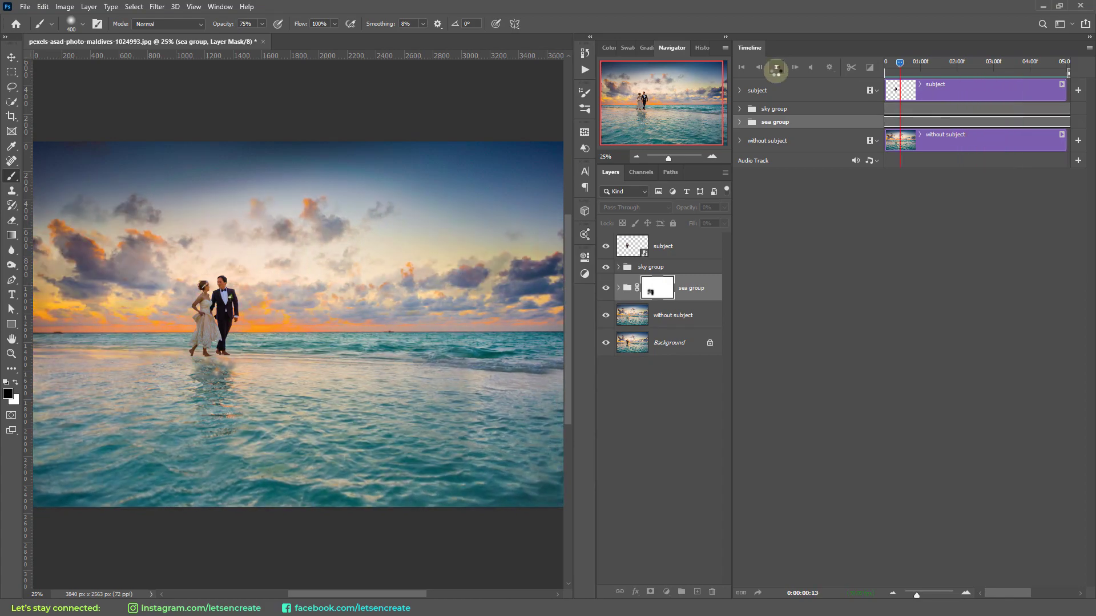
Expand "sea group" and set the duration of the starting fade on "sea copy 2" to 2.5 s.
{"action": "left_click", "coordinate": [618, 288]}
{"action": "left_click", "coordinate": [739, 122]}
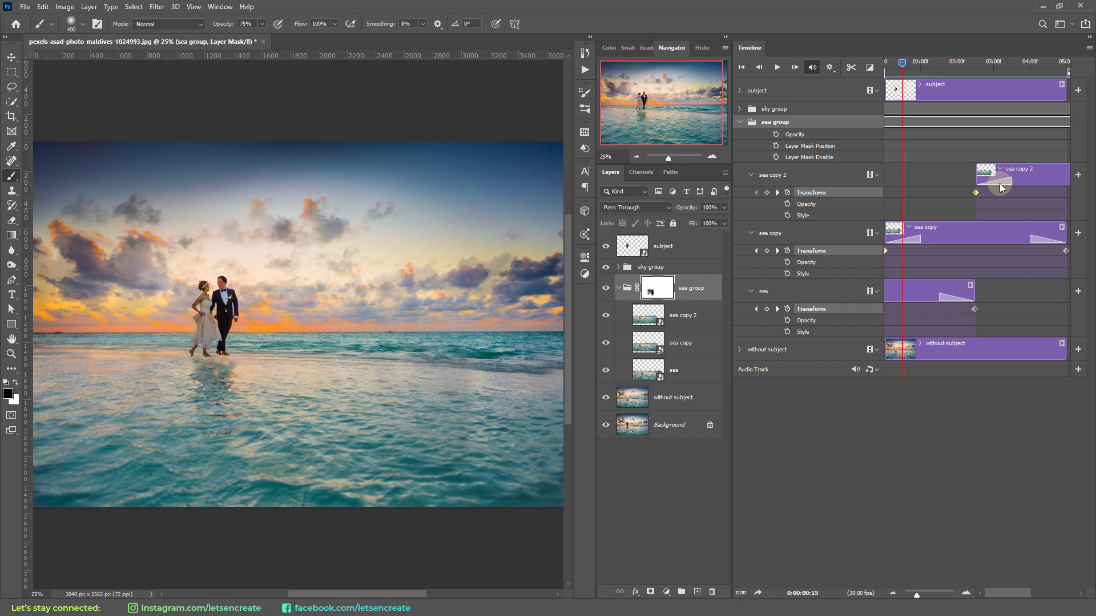
{"action": "right_click", "coordinate": [1000, 188]}
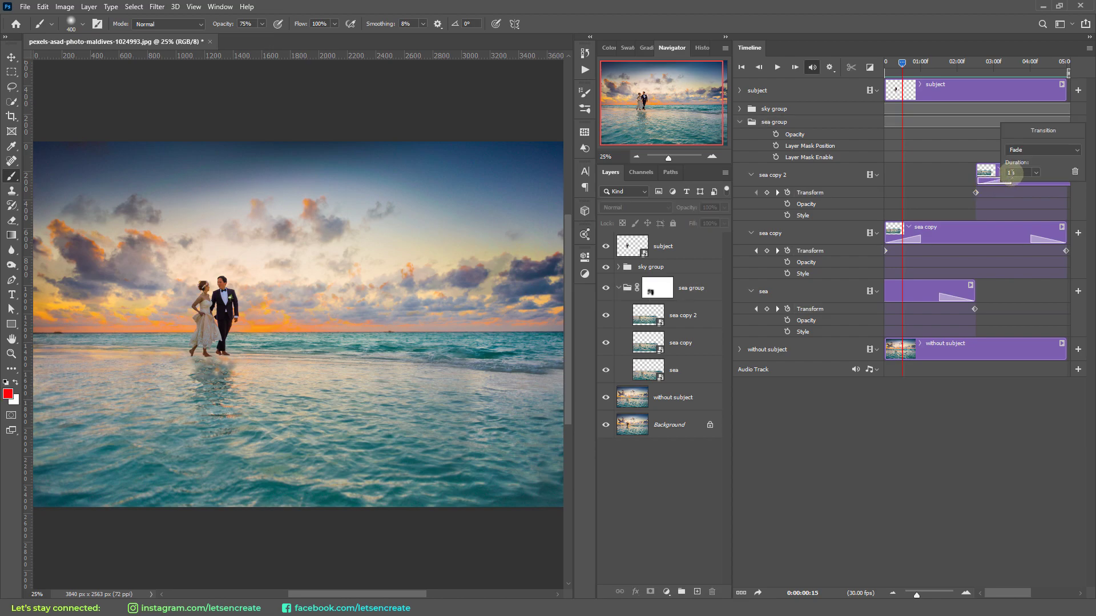
{"action": "double_click", "coordinate": [1010, 173]}
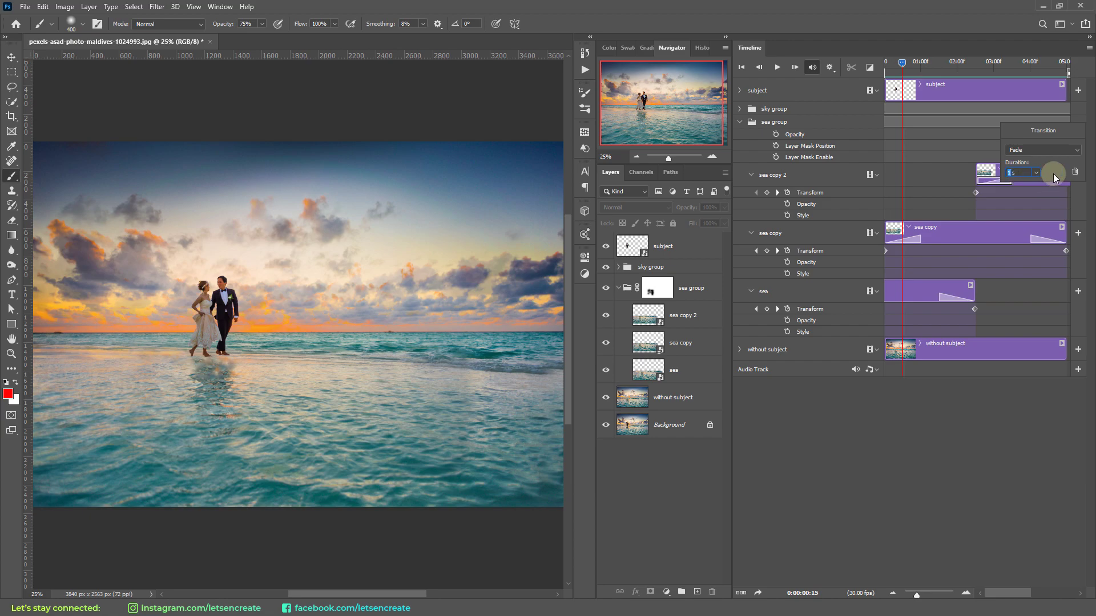
{"action": "type", "text": "2.5"}
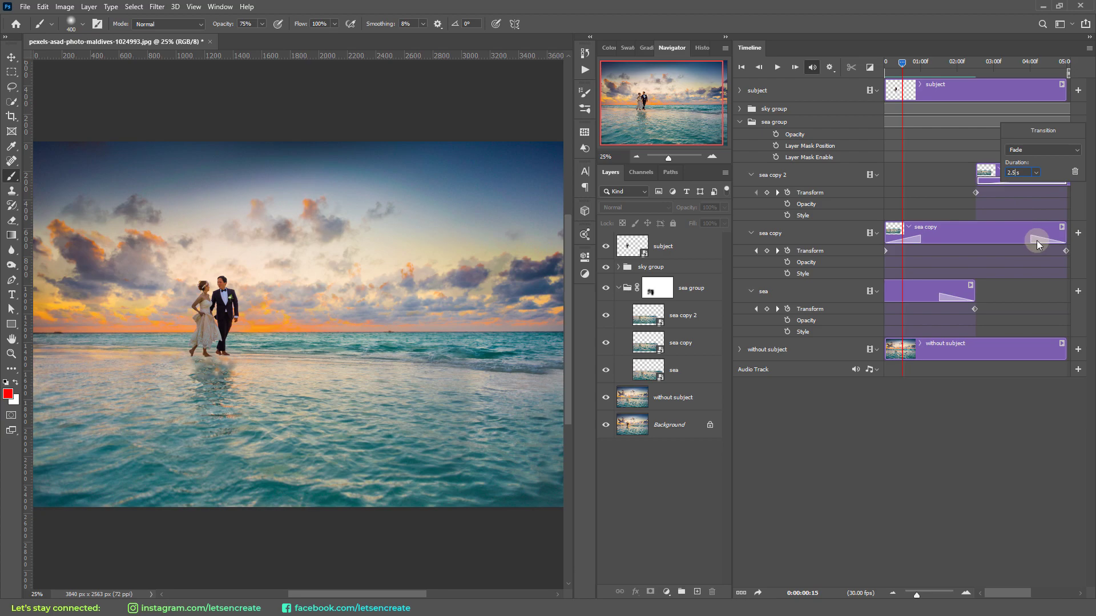
Set the durations of both the ending and starting fades on "sea copy" to 2.5 s.
{"action": "left_click", "coordinate": [1036, 240]}
{"action": "right_click", "coordinate": [1039, 242]}
{"action": "double_click", "coordinate": [1020, 229]}
{"action": "type", "text": "2.5 s"}
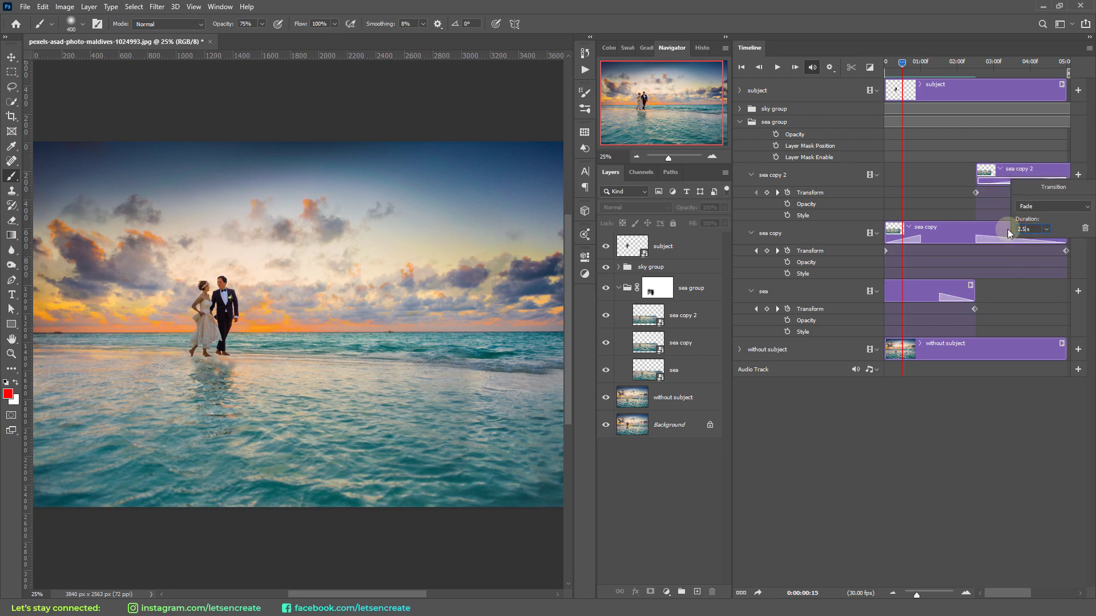
{"action": "left_click", "coordinate": [915, 242]}
{"action": "right_click", "coordinate": [915, 241]}
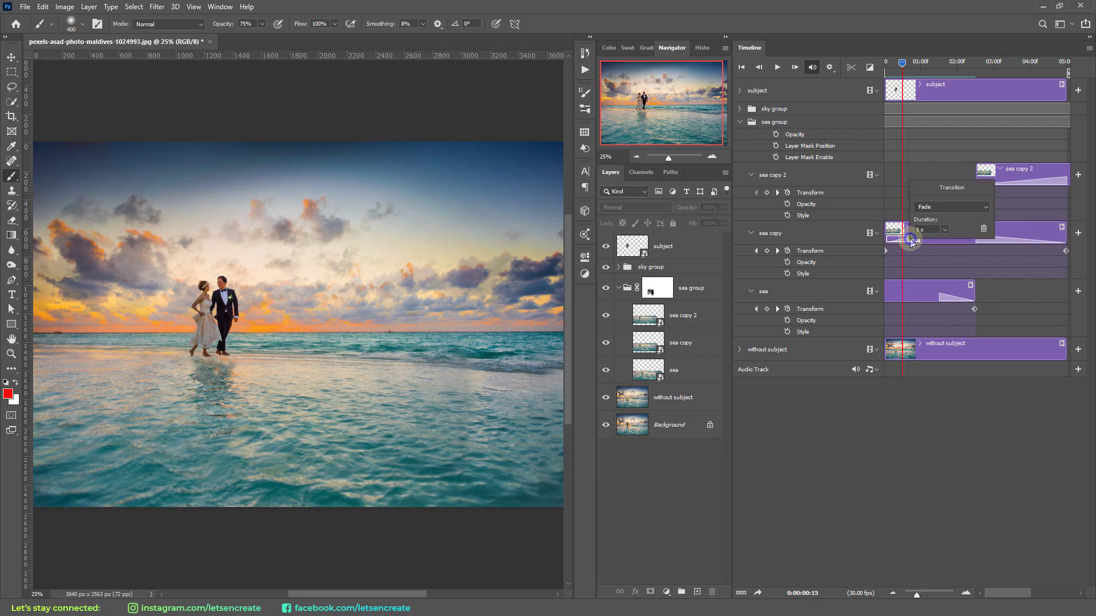
{"action": "double_click", "coordinate": [919, 228]}
{"action": "type", "text": "2.5"}
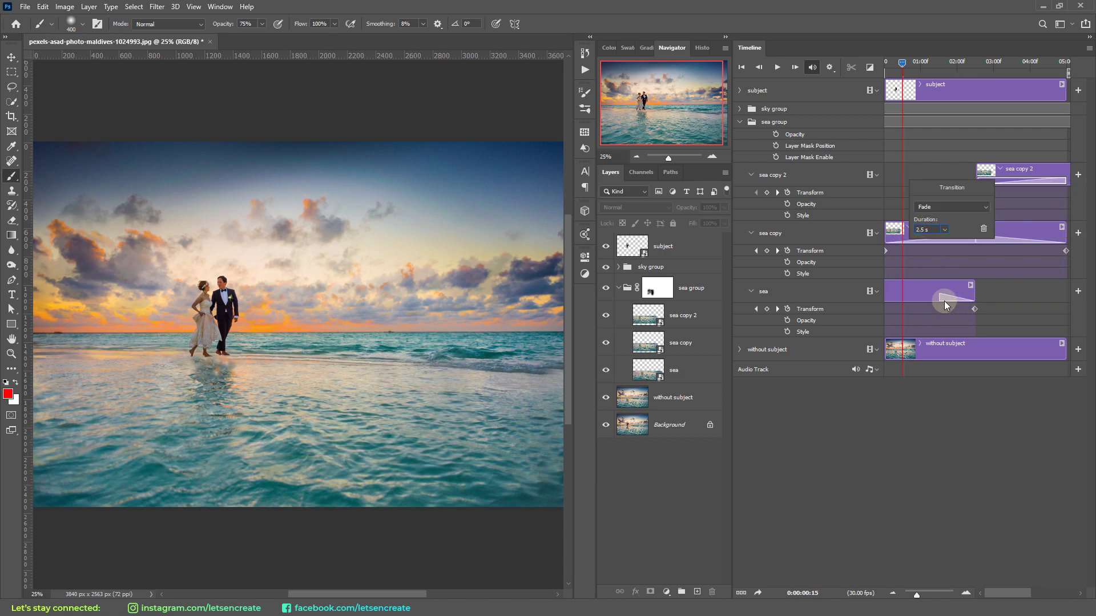
Set the duration of the ending fade on the "sea" clip to 2.5 s.
{"action": "left_click", "coordinate": [945, 299]}
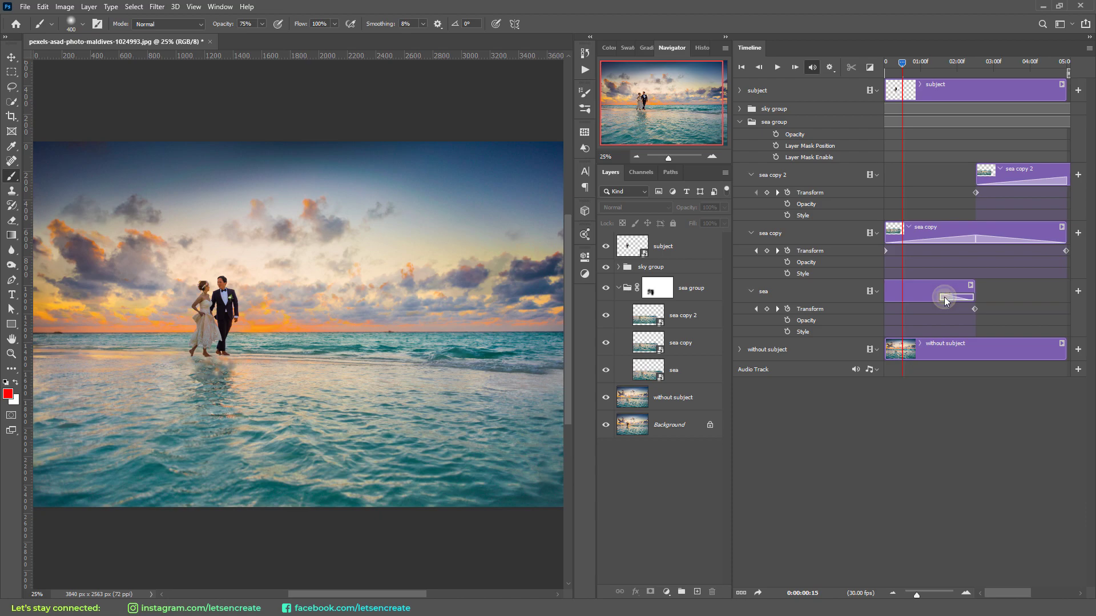
{"action": "right_click", "coordinate": [945, 299]}
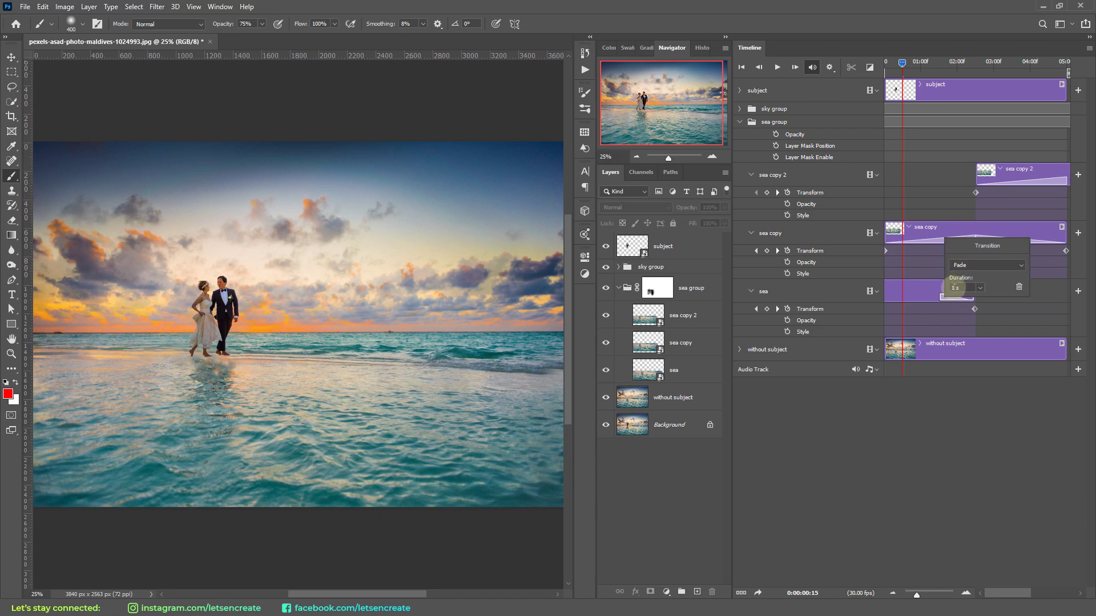
{"action": "type", "text": "2.5"}
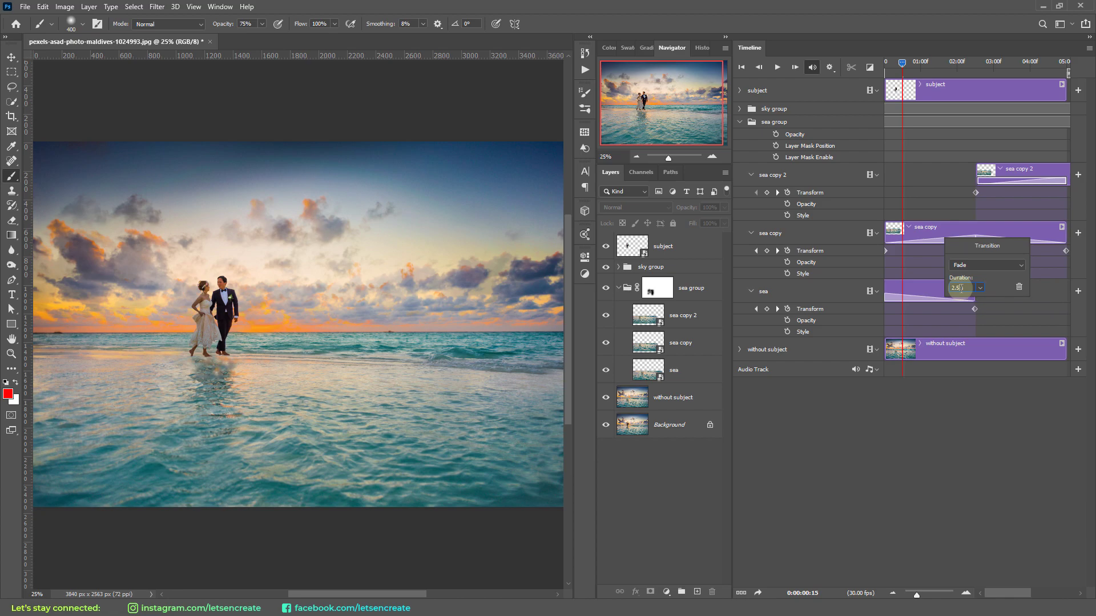
{"action": "left_click", "coordinate": [828, 20]}
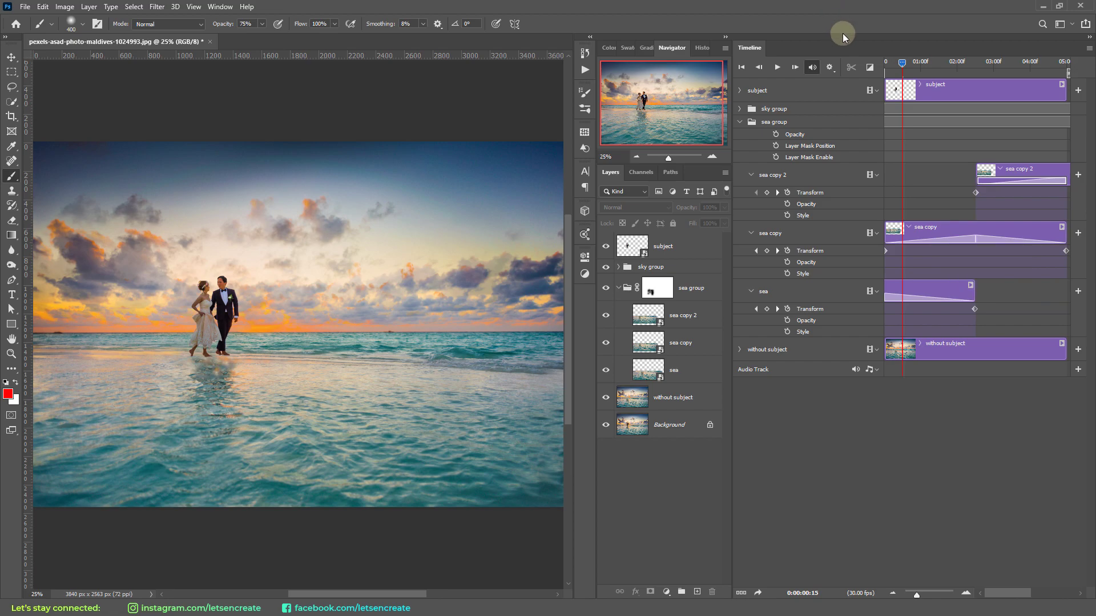
Play back the animation with the longer sea fades and check the document's pixel dimensions without changing them.
{"action": "left_click", "coordinate": [776, 69]}
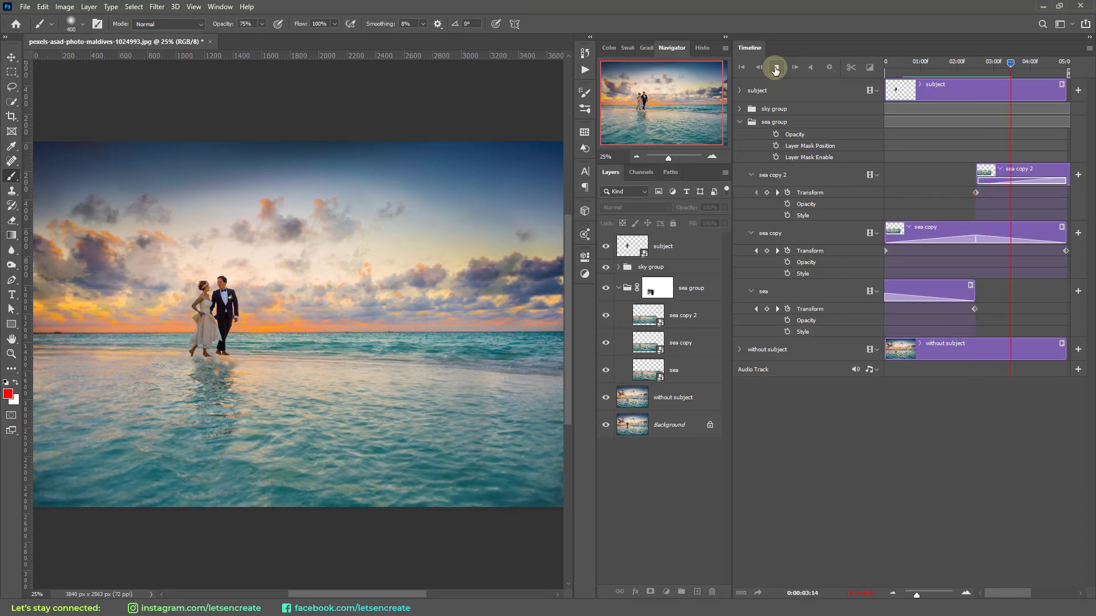
{"action": "left_click", "coordinate": [775, 69]}
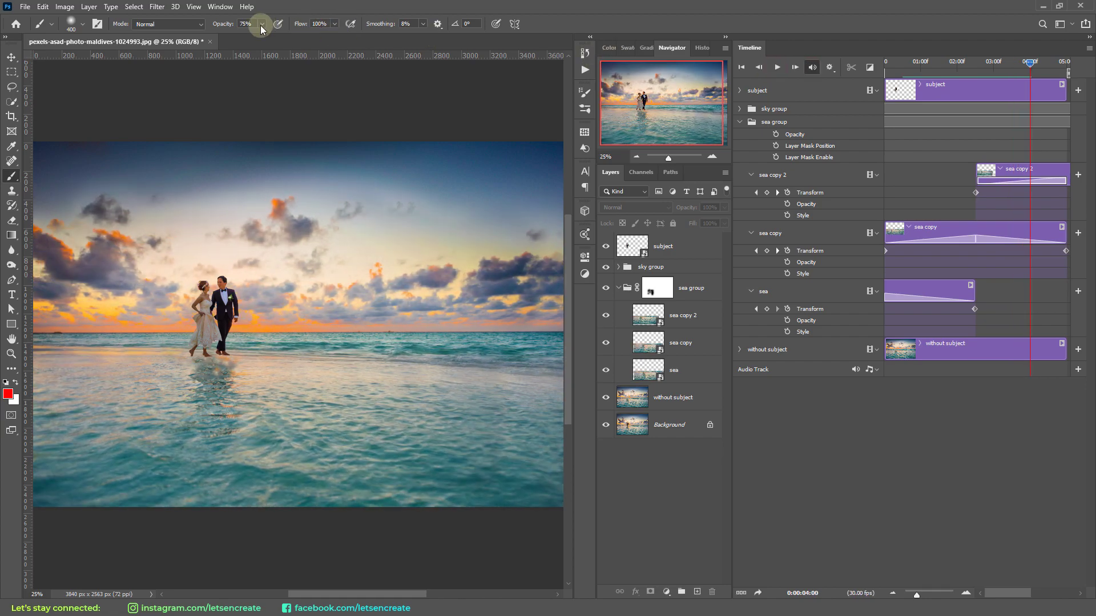
{"action": "left_click", "coordinate": [65, 7]}
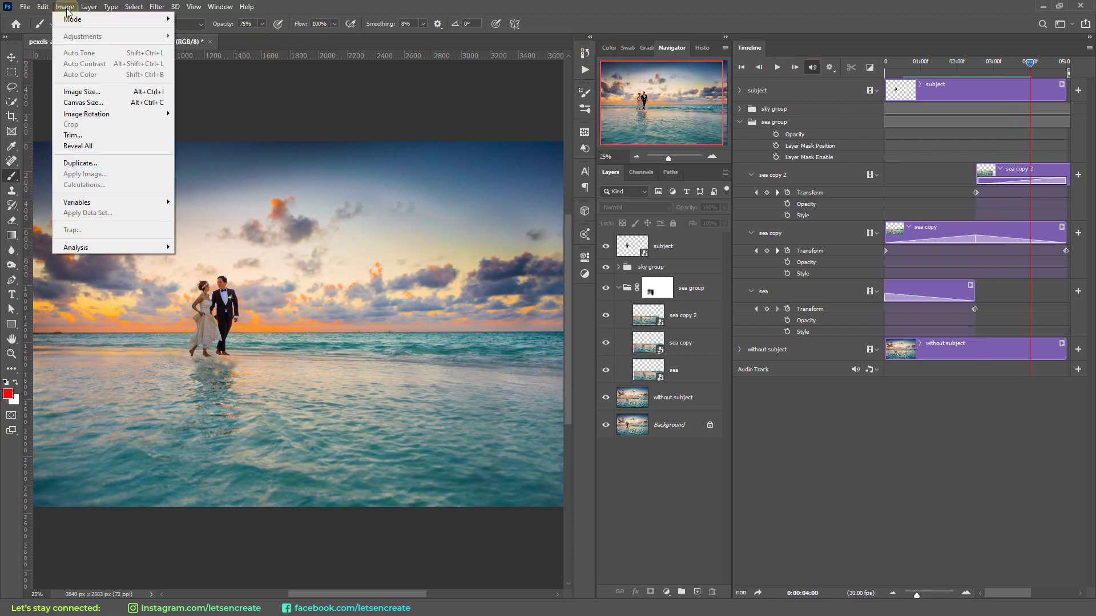
{"action": "left_click", "coordinate": [81, 91]}
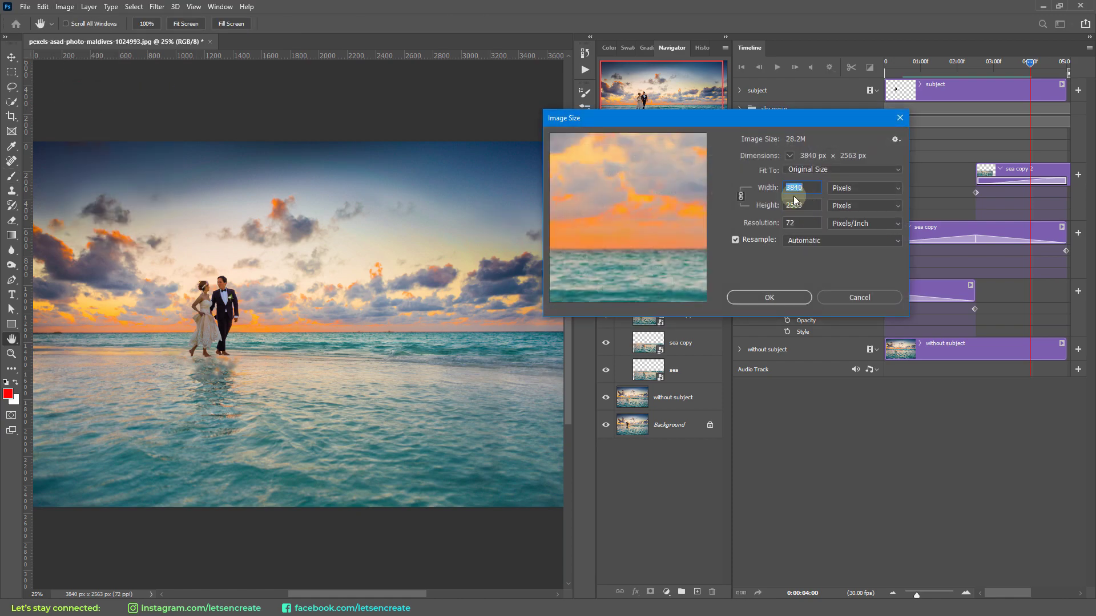
{"action": "left_click", "coordinate": [900, 117]}
{"action": "left_click", "coordinate": [776, 67]}
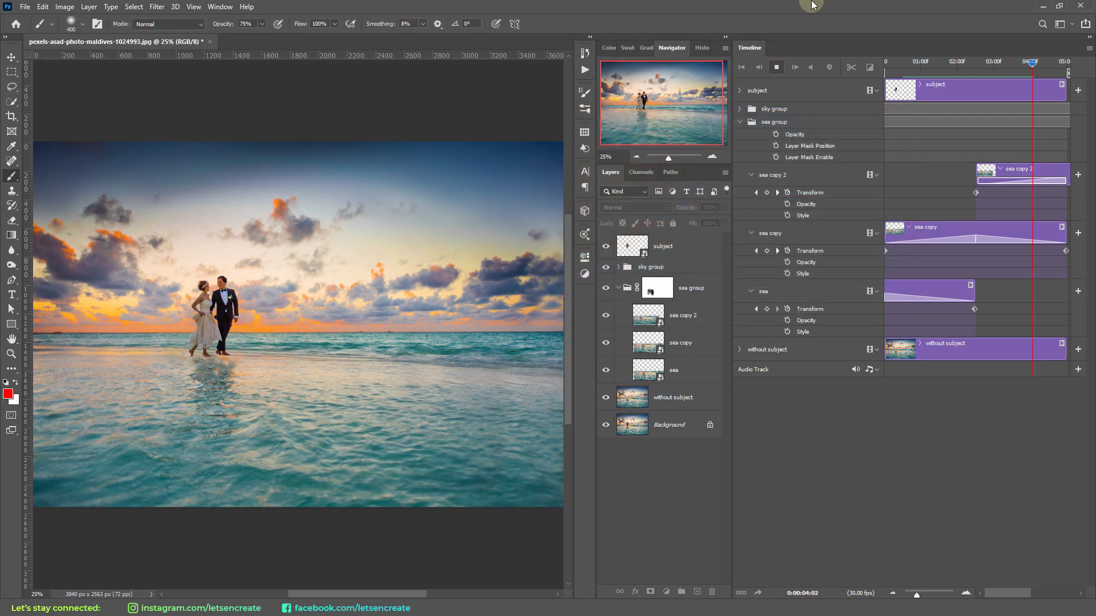